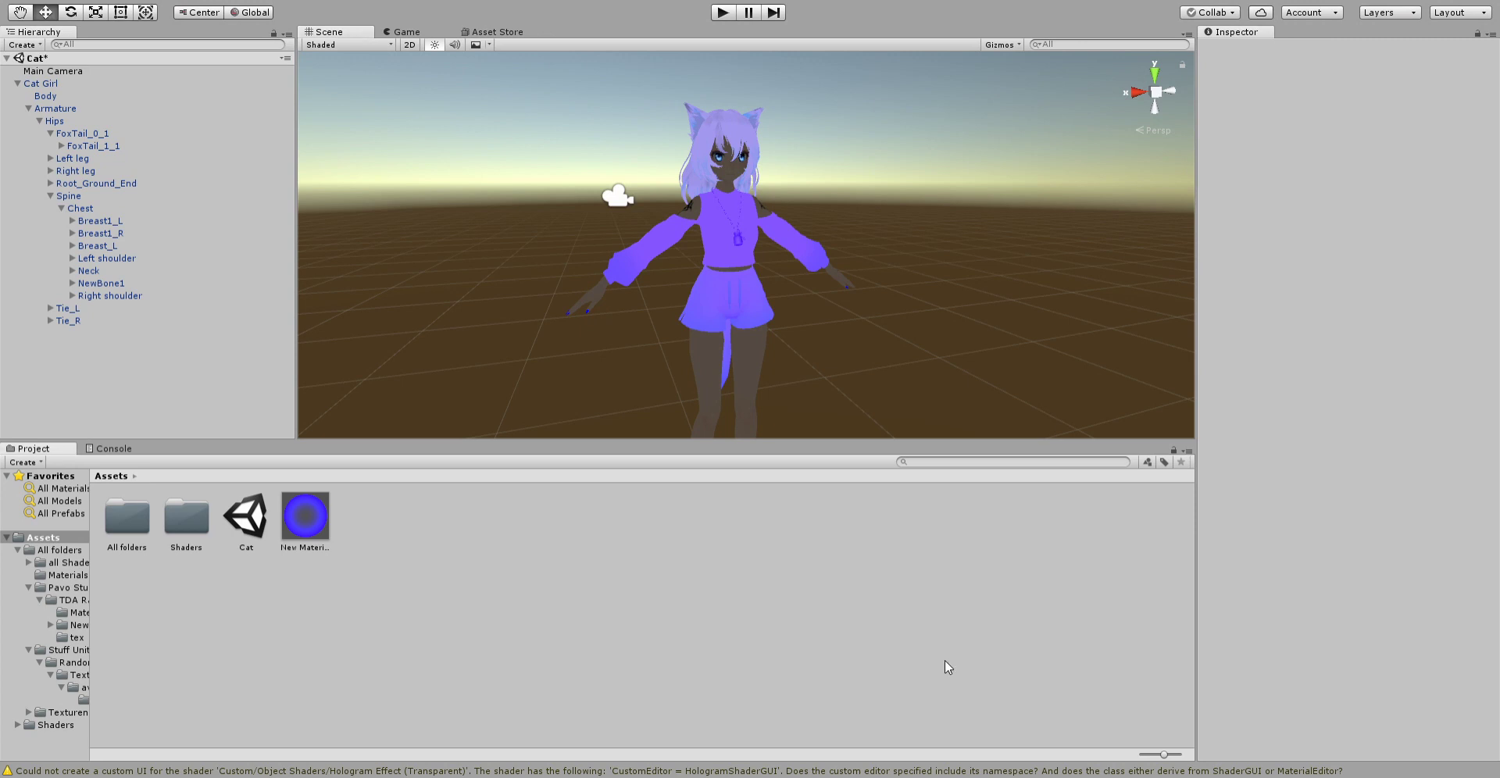
# - Scroll the Project assets to show the imported DynamicBone folder beside Shaders and Cat
pyautogui.scroll(2, 623, 172)
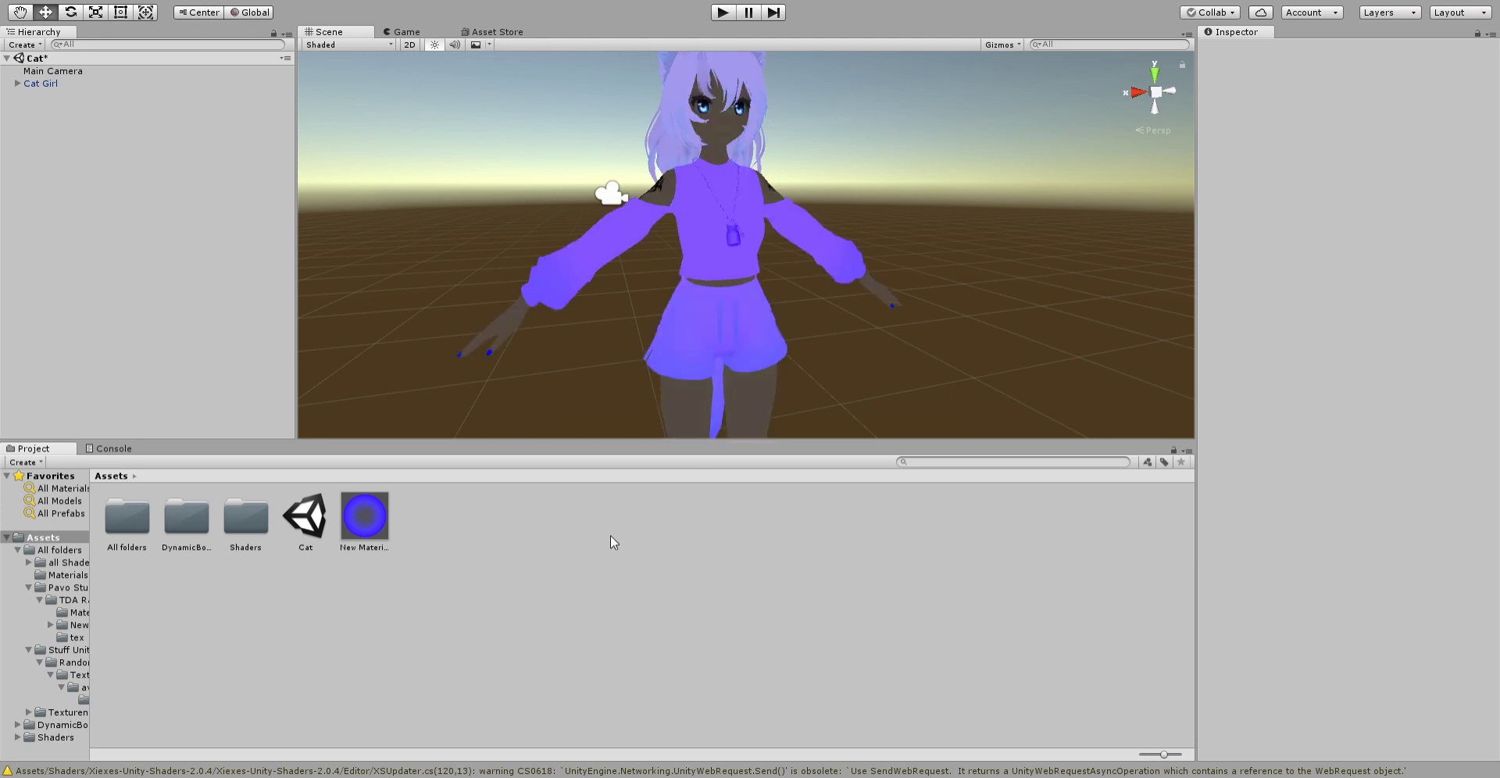
# - Look over the new DynamicBone and Shaders folders in the Project assets
pyautogui.click(192, 547)
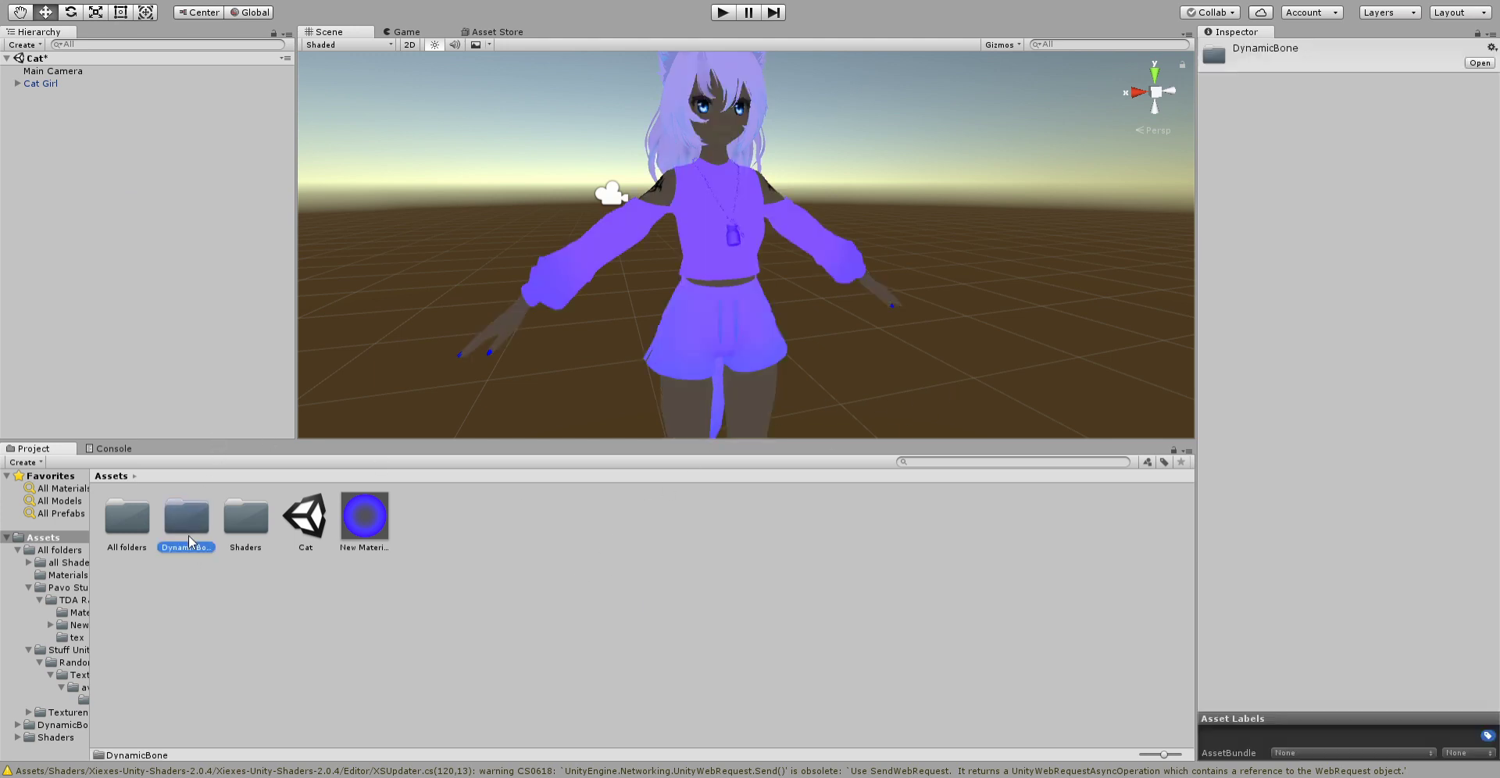
pyautogui.click(247, 522)
pyautogui.click(187, 522)
pyautogui.click(237, 523)
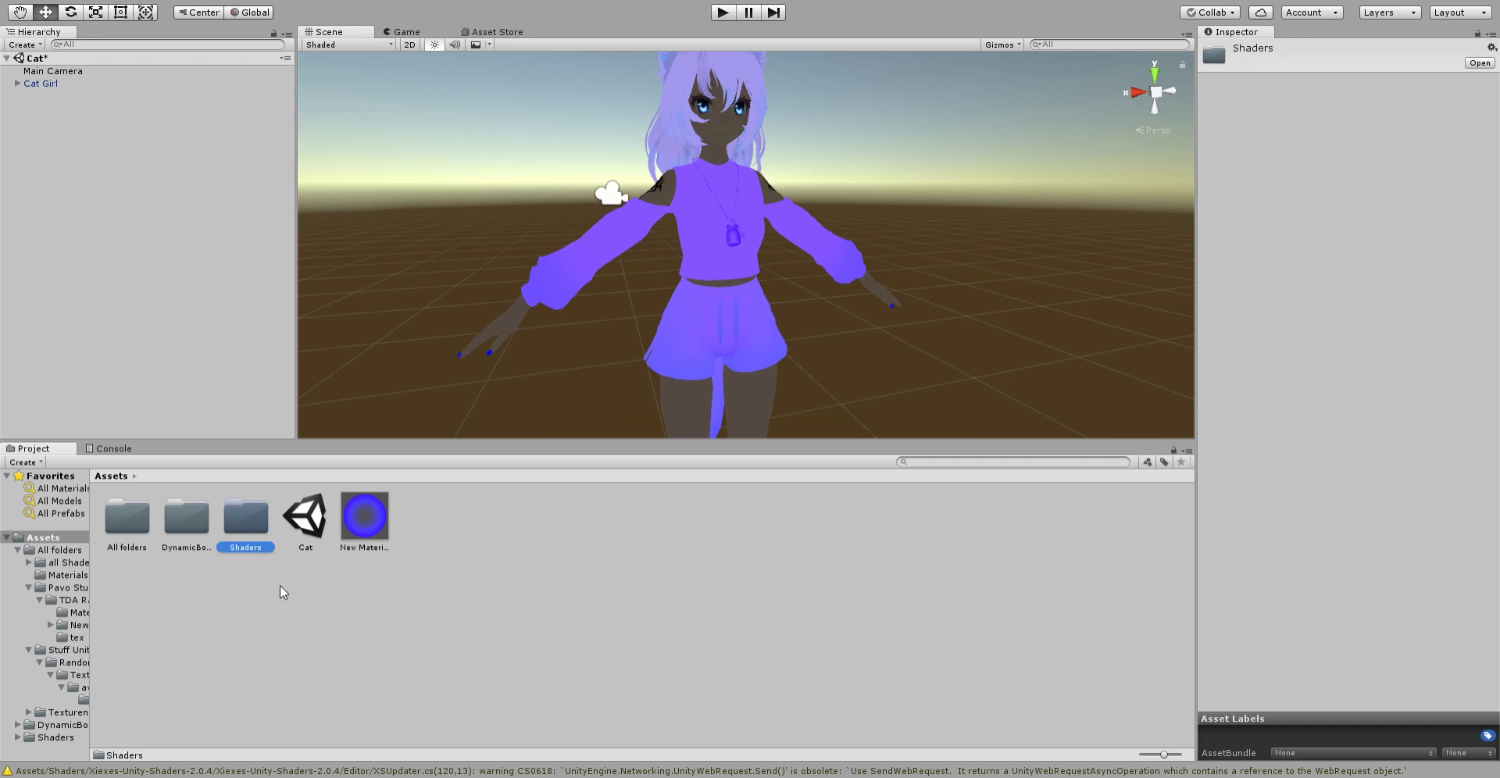
pyautogui.click(280, 586)
pyautogui.scroll(-3, 476, 211)
pyautogui.scroll(4, 486, 242)
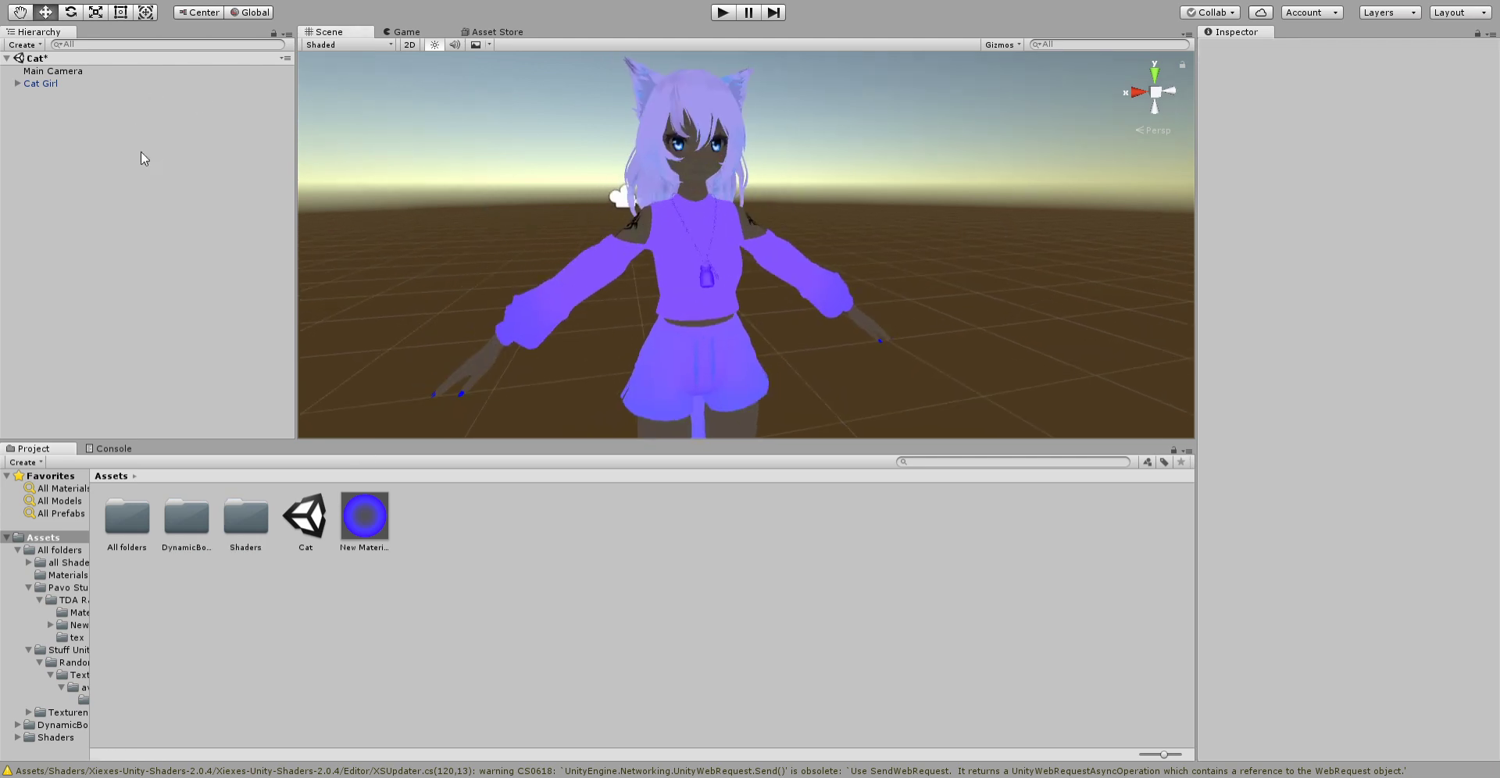
# - Expand Cat Girl > Armature > Hips > FoxTail_0_1 and orbit to the tail's side
pyautogui.click(40, 82)
pyautogui.click(17, 82)
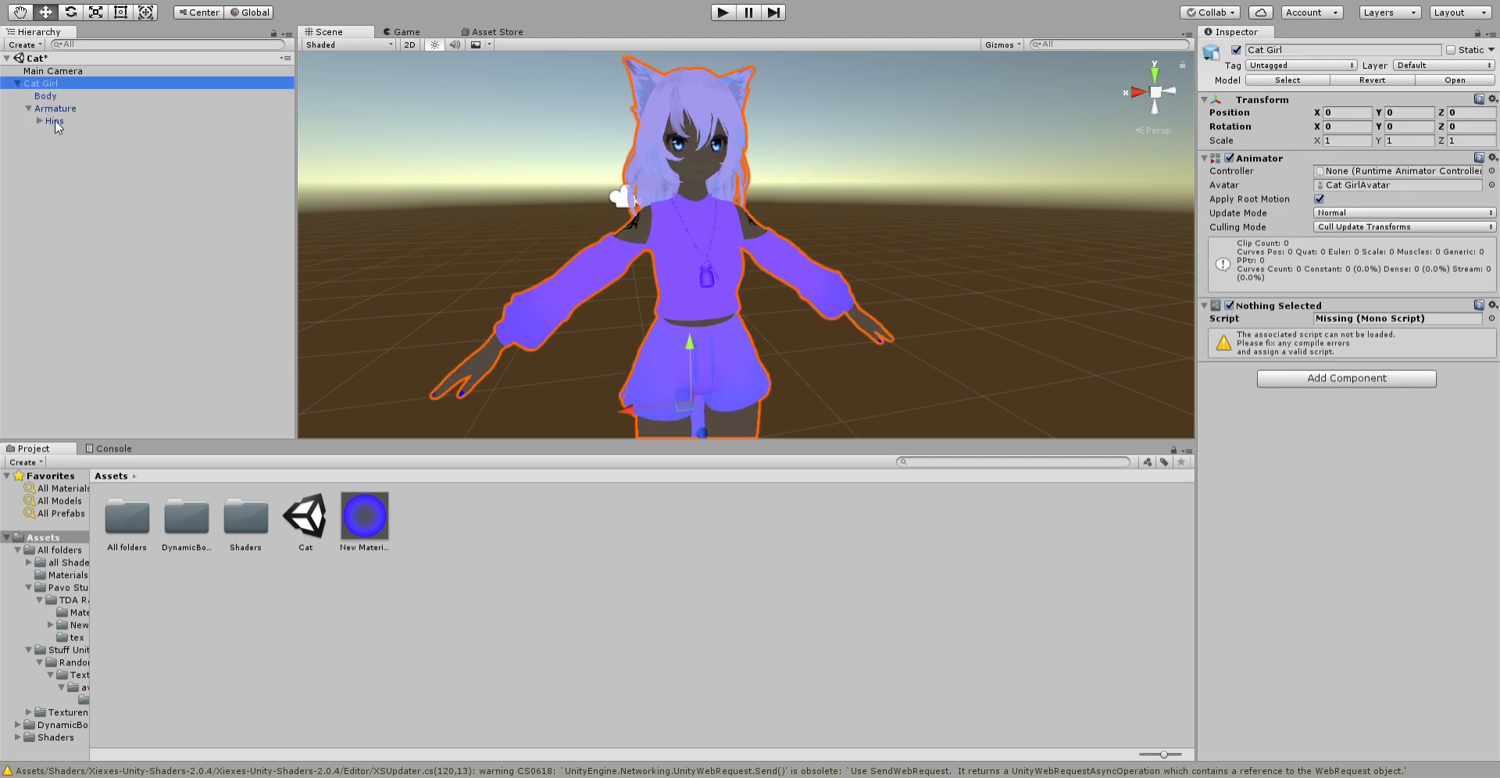
pyautogui.moveTo(489, 121)
pyautogui.keyDown('alt'); pyautogui.mouseDown()
pyautogui.moveTo(859, 229)
pyautogui.moveTo(762, 177)
pyautogui.mouseUp(); pyautogui.keyUp('alt')
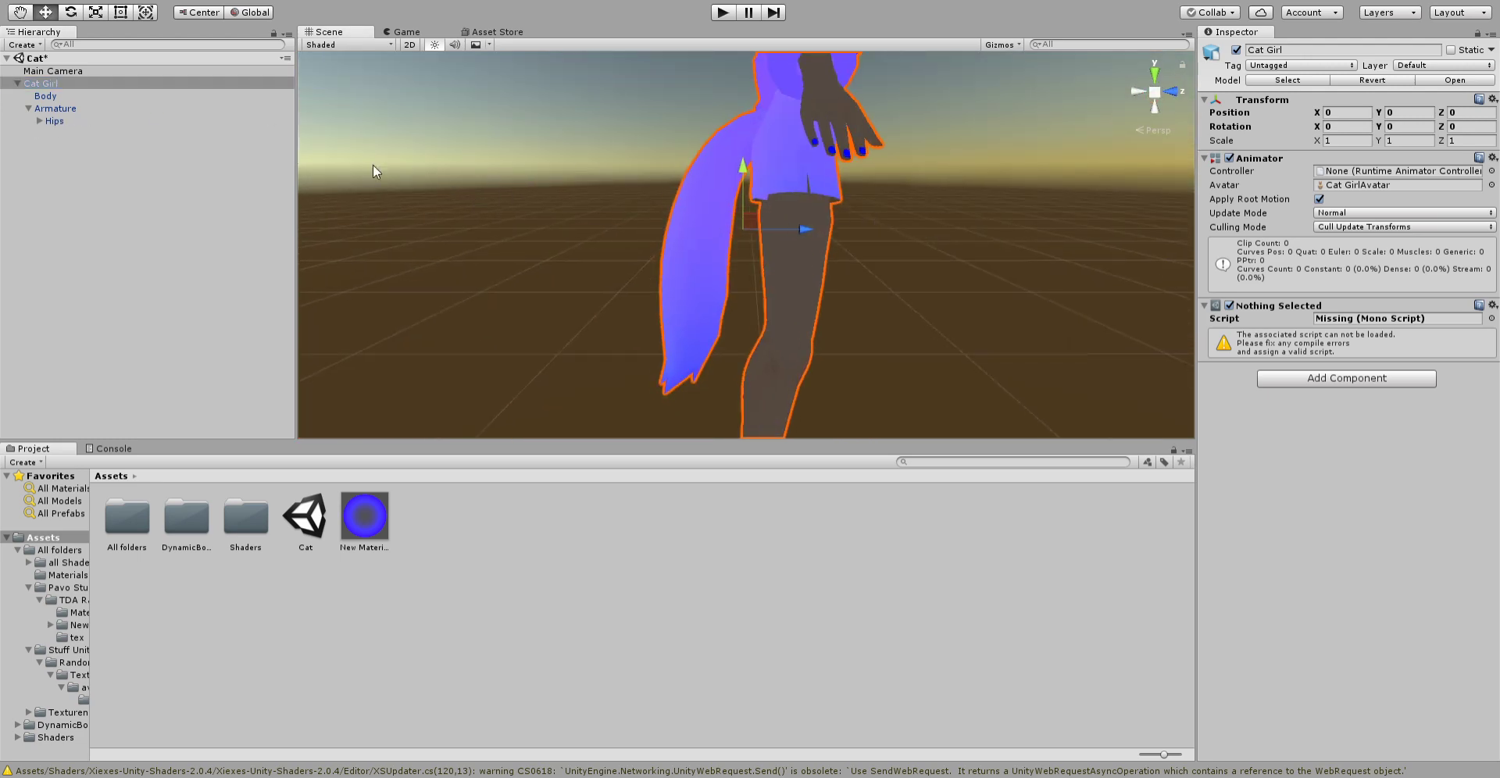
pyautogui.click(39, 121)
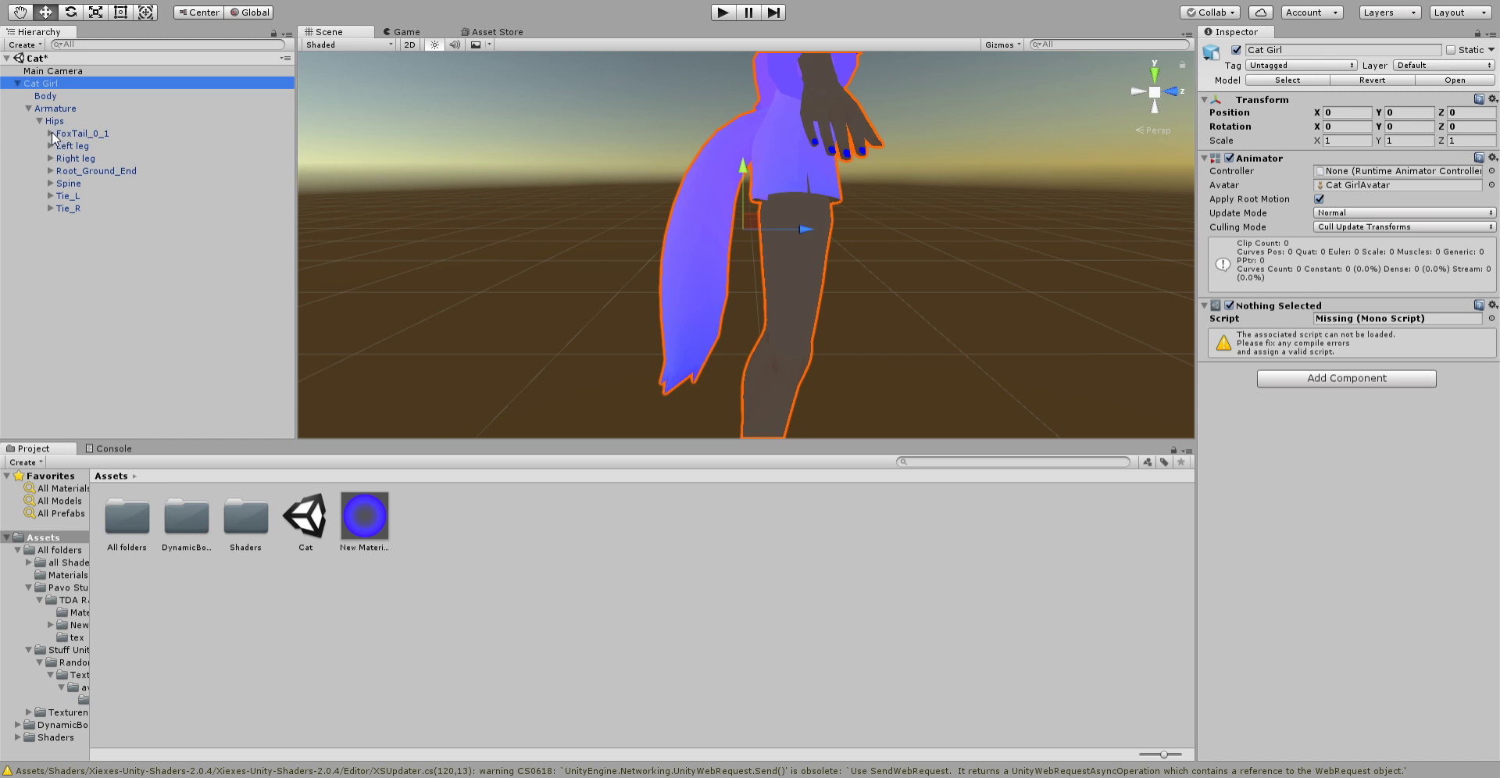
pyautogui.click(50, 134)
pyautogui.moveTo(735, 215); pyautogui.dragTo(728, 204)
pyautogui.hotkey('ctrl', 'z')
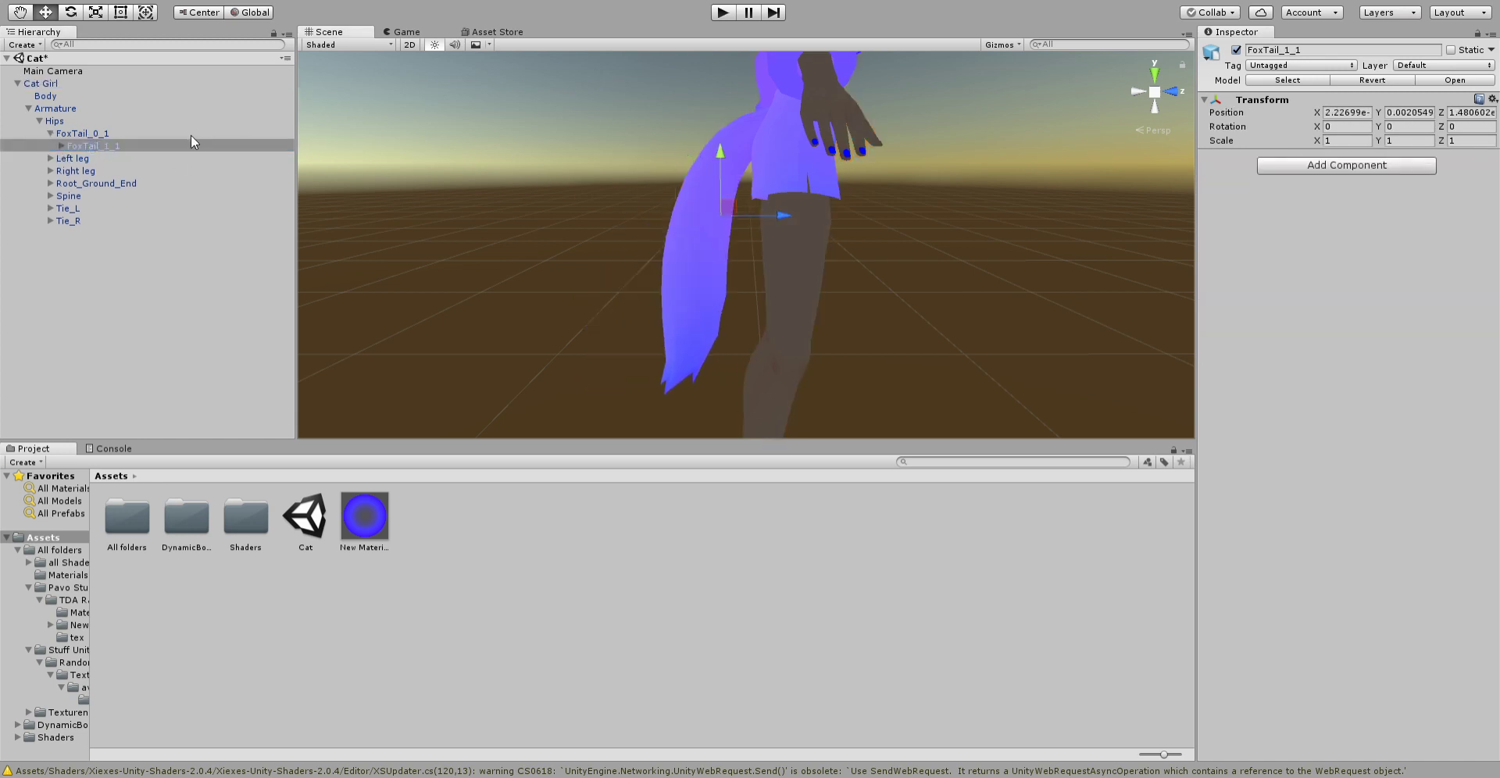
# - Select the FoxTail_0_1 tail bone to bring up its Dynamic Bone component
pyautogui.click(84, 133)
pyautogui.click(805, 125)
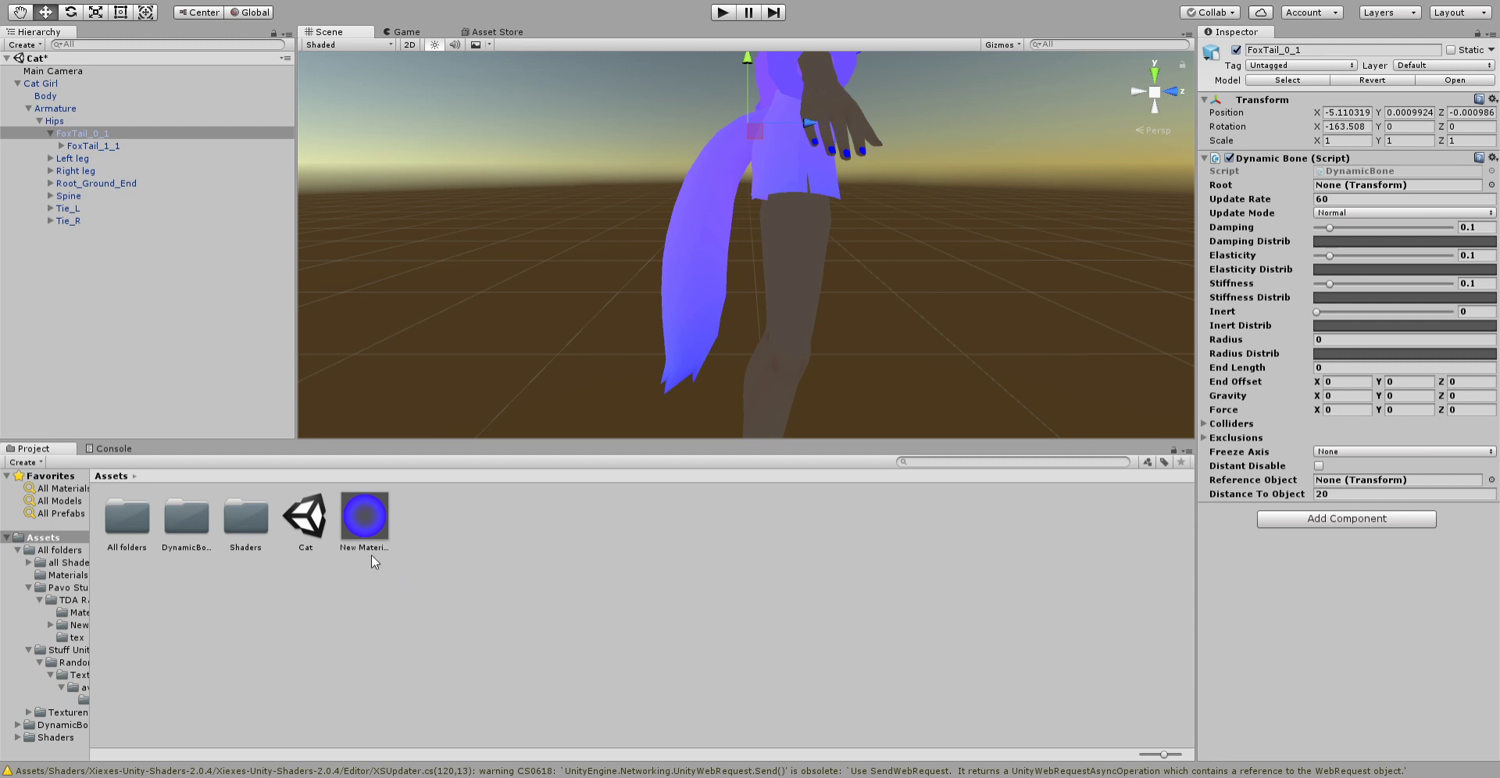
pyautogui.click(86, 146)
pyautogui.click(78, 121)
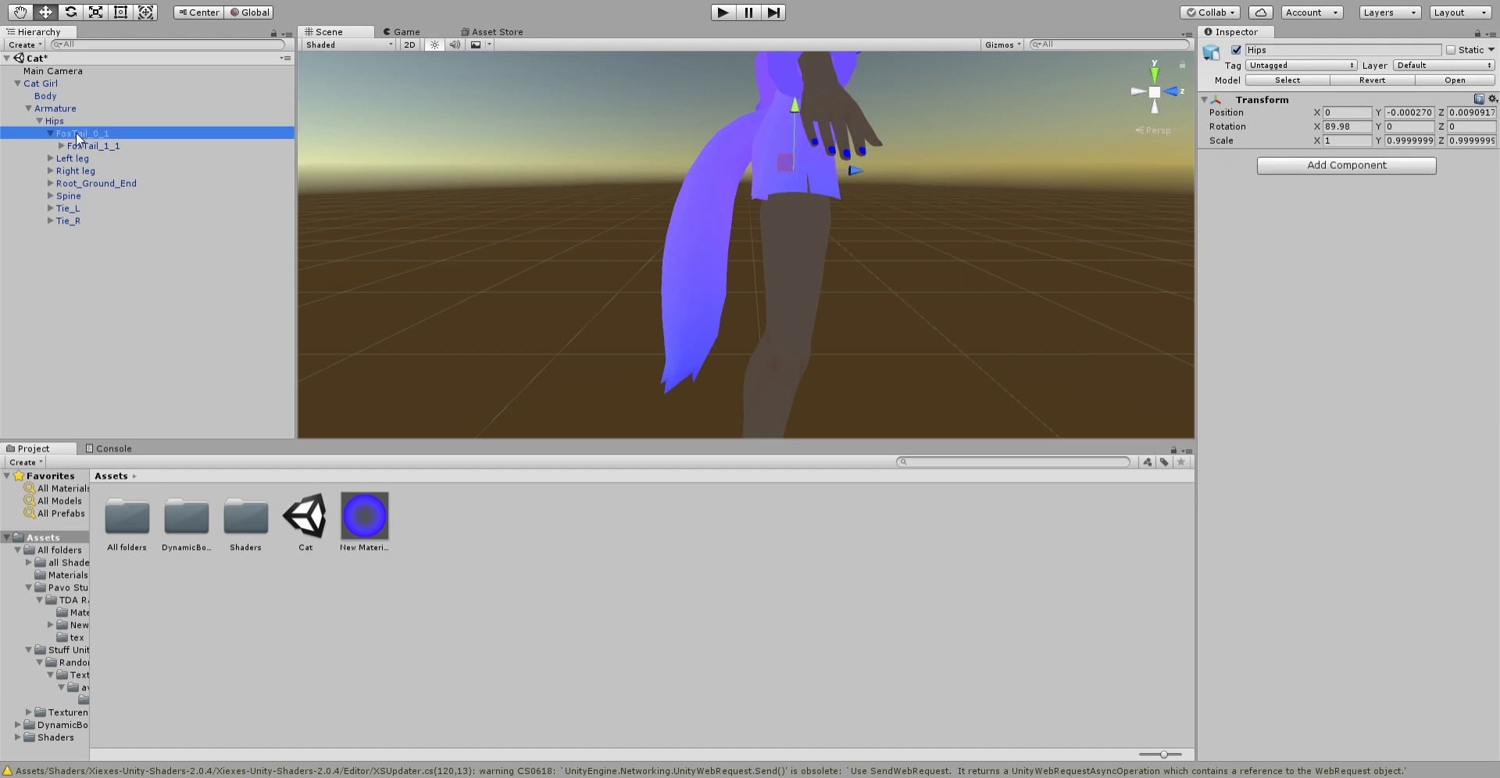
pyautogui.click(82, 134)
pyautogui.click(514, 567)
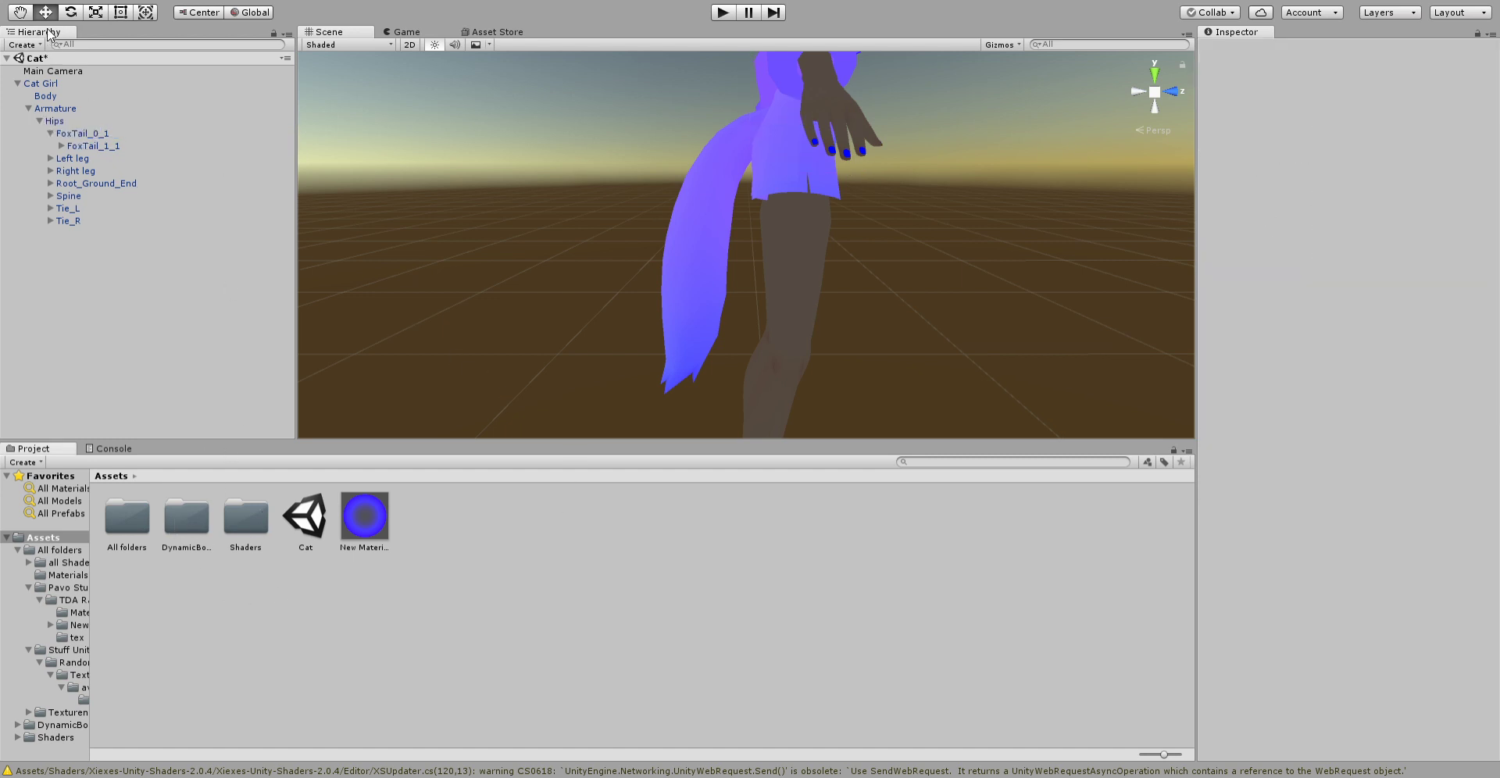
pyautogui.click(106, 134)
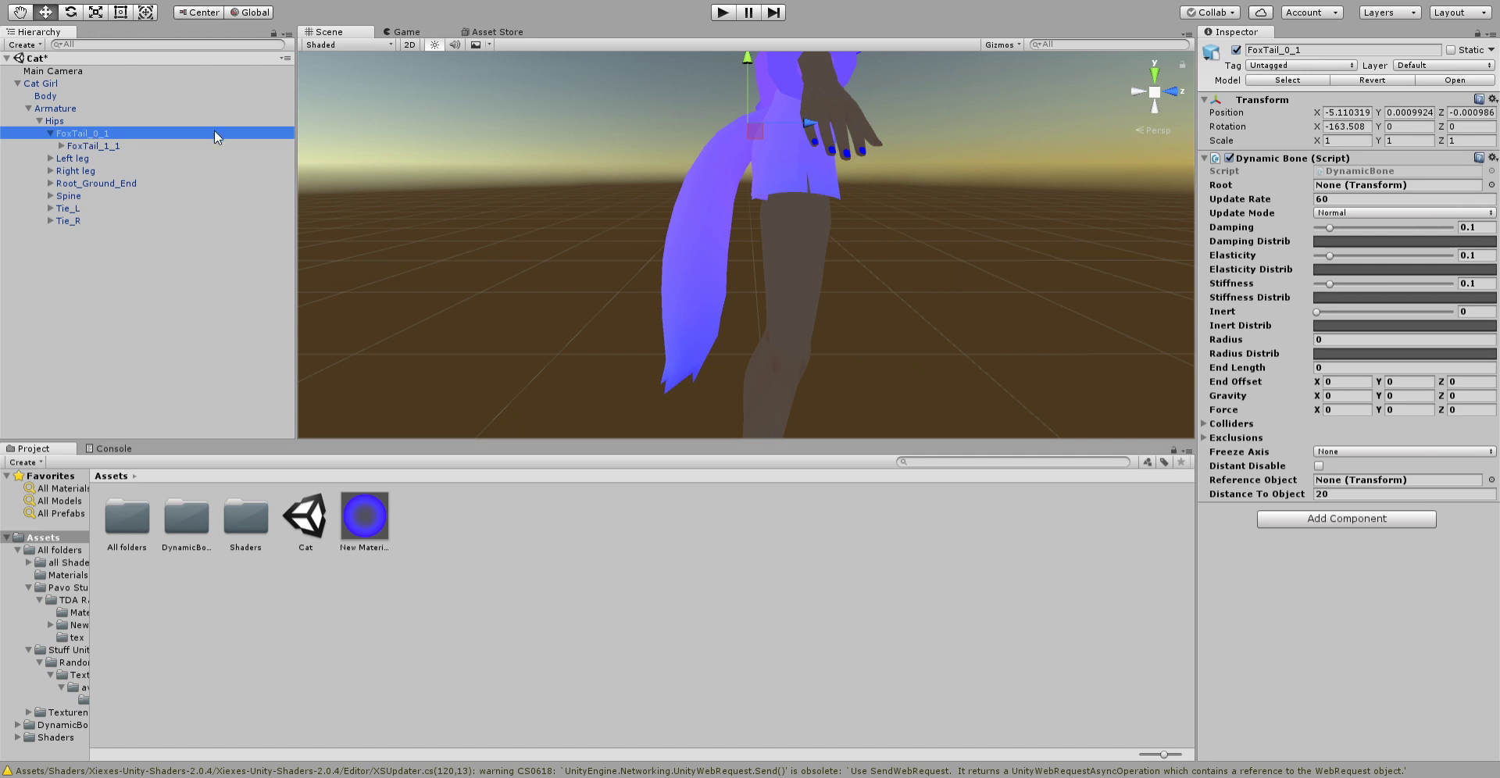
# - Assign FoxTail_0_1 to its Dynamic Bone Root field and confirm the root setting
pyautogui.moveTo(217, 138); pyautogui.dragTo(1398, 185)
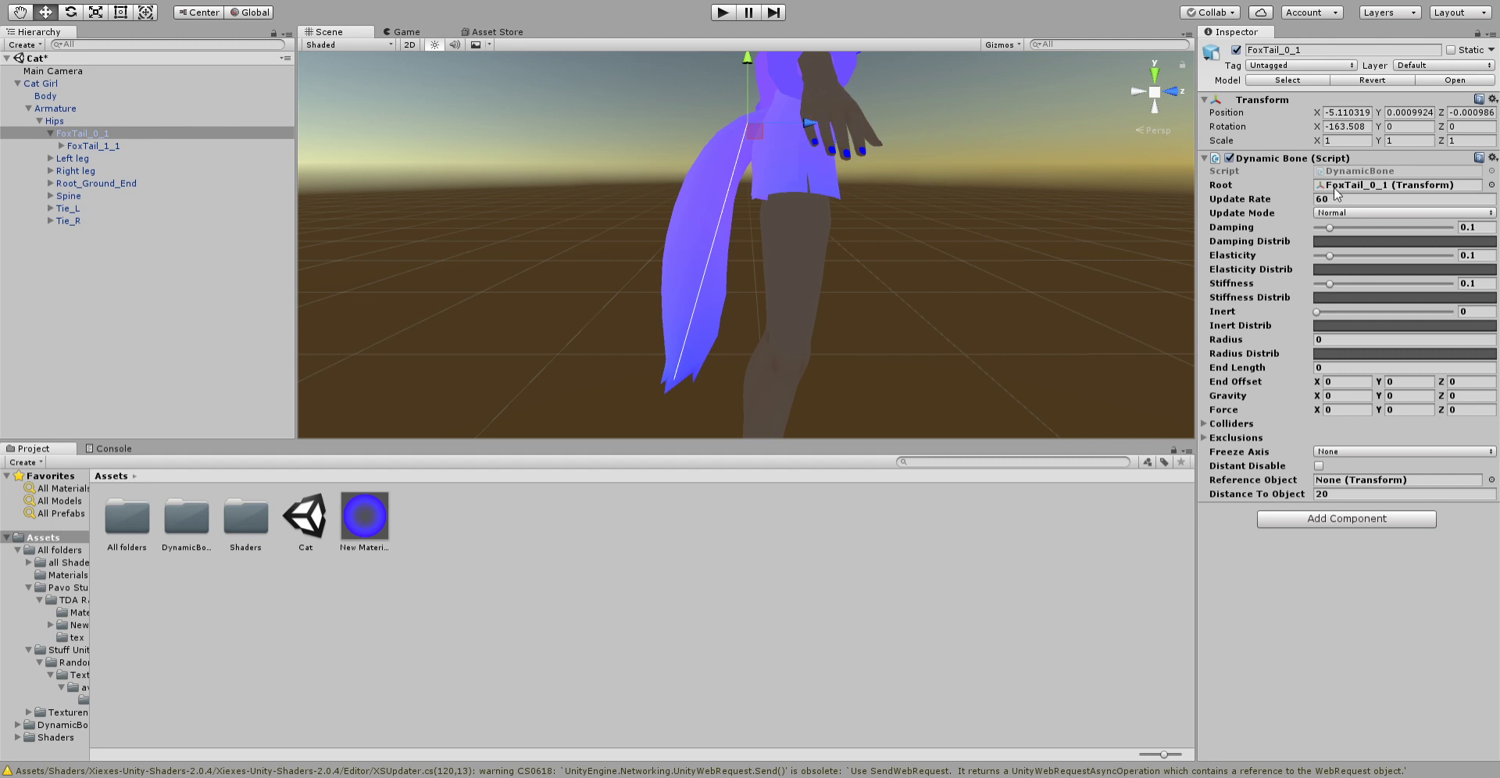
pyautogui.click(1290, 185)
pyautogui.moveTo(101, 146)
pyautogui.mouseDown()
pyautogui.moveTo(1314, 144)
pyautogui.moveTo(1398, 185)
pyautogui.mouseUp()
pyautogui.click(1020, 248)
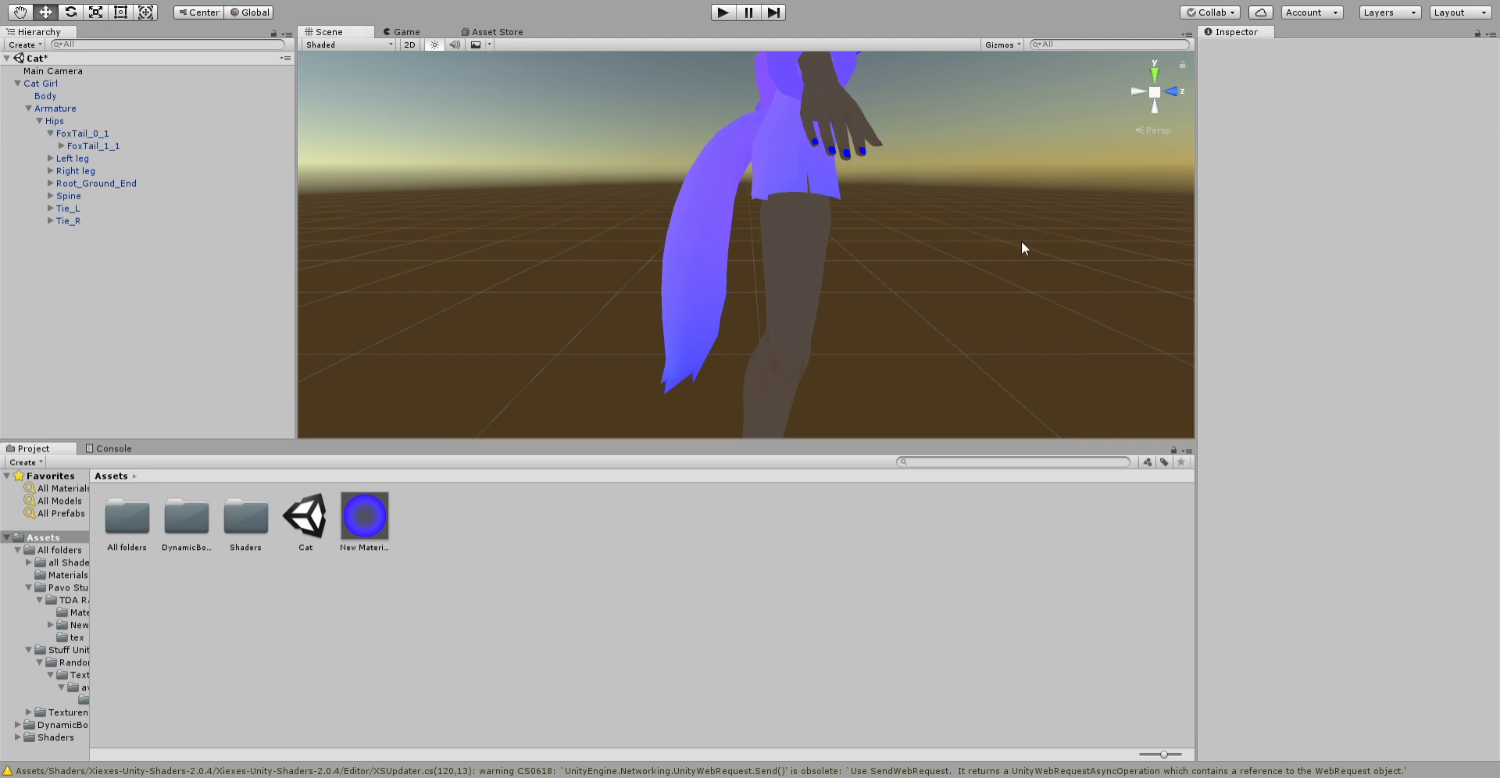
pyautogui.click(94, 134)
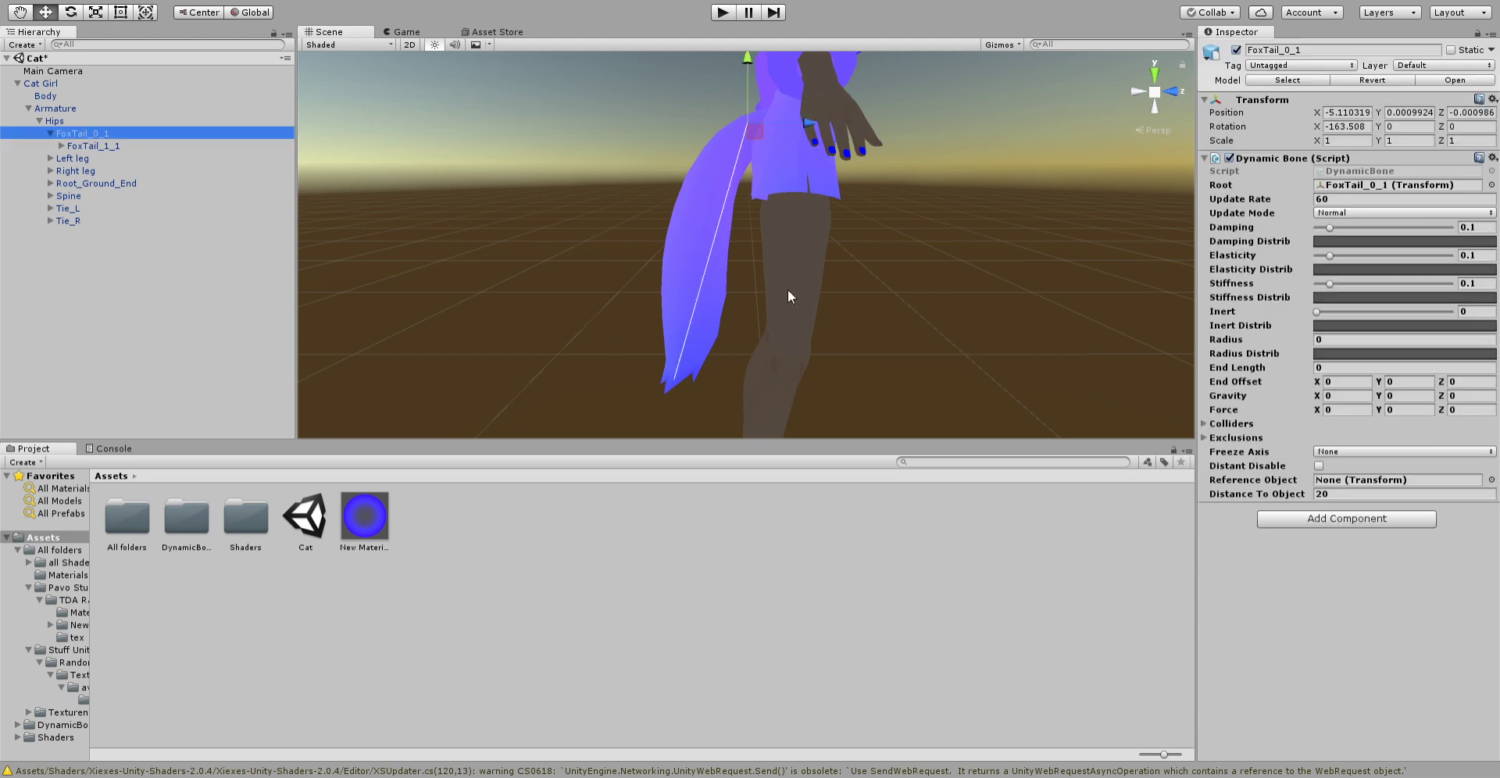
pyautogui.click(953, 196)
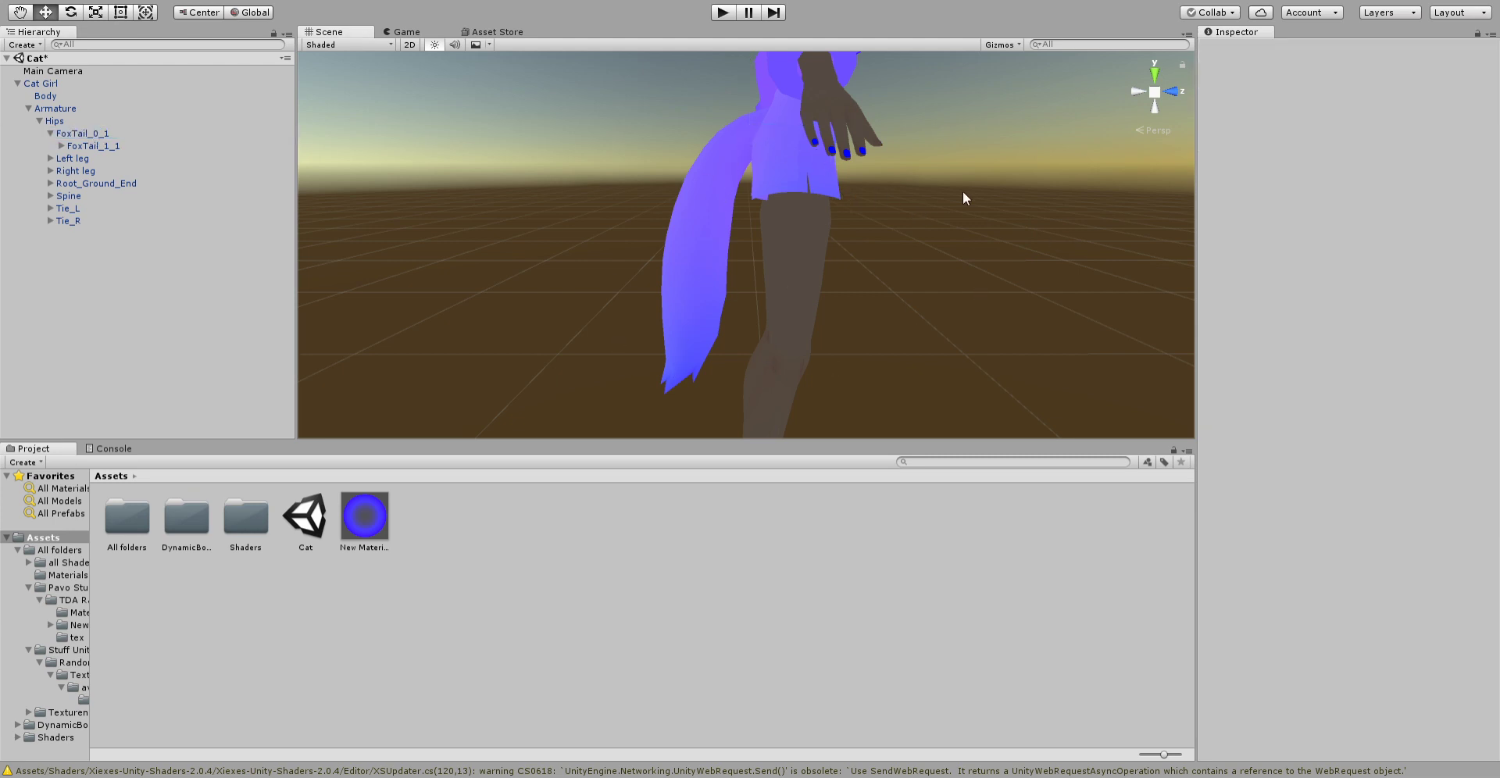
pyautogui.scroll(-5, 961, 190)
pyautogui.scroll(5, 818, 187)
pyautogui.moveTo(816, 194); pyautogui.dragTo(671, 225, button='middle')
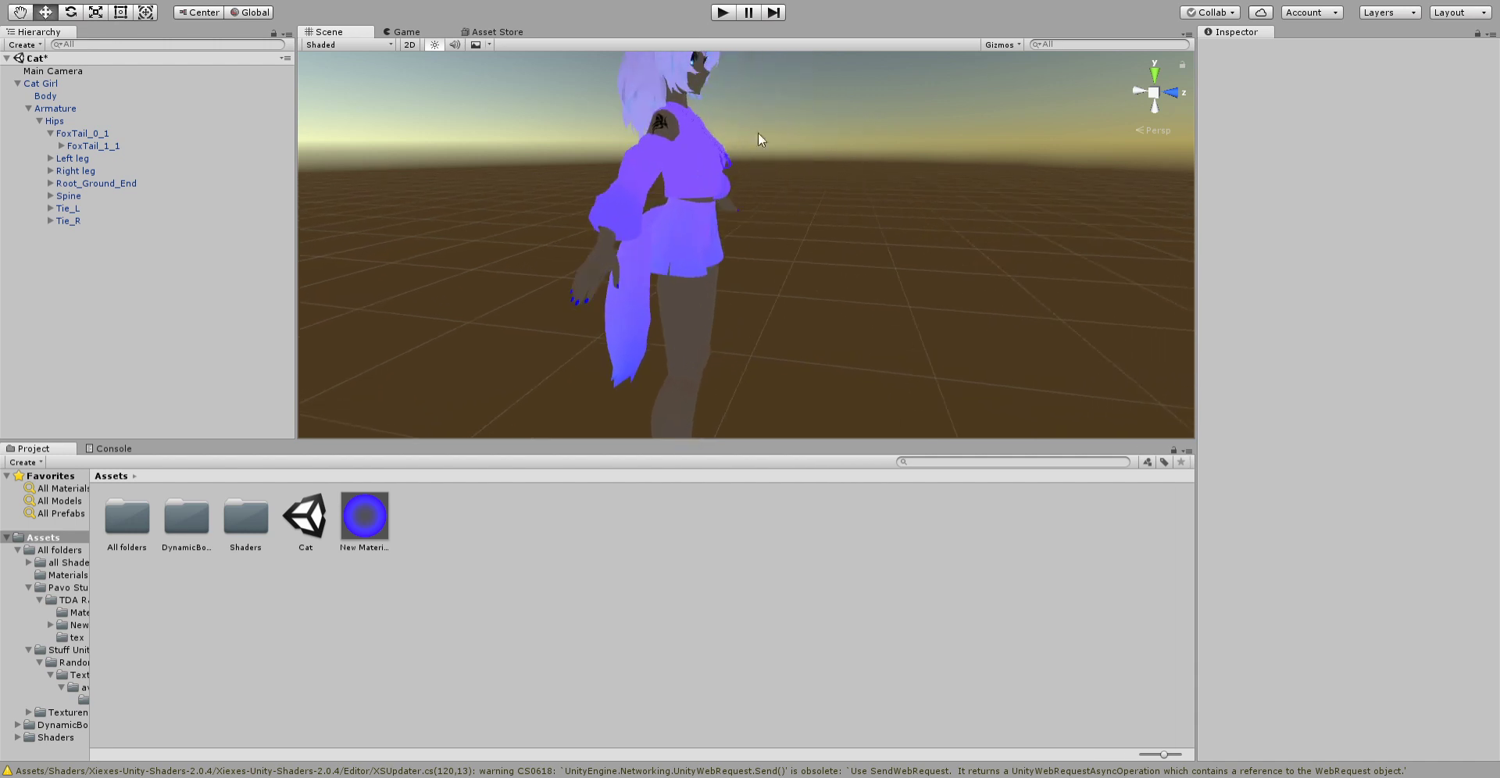
# - Enter play mode and orbit the Scene view to watch the tail
pyautogui.click(720, 12)
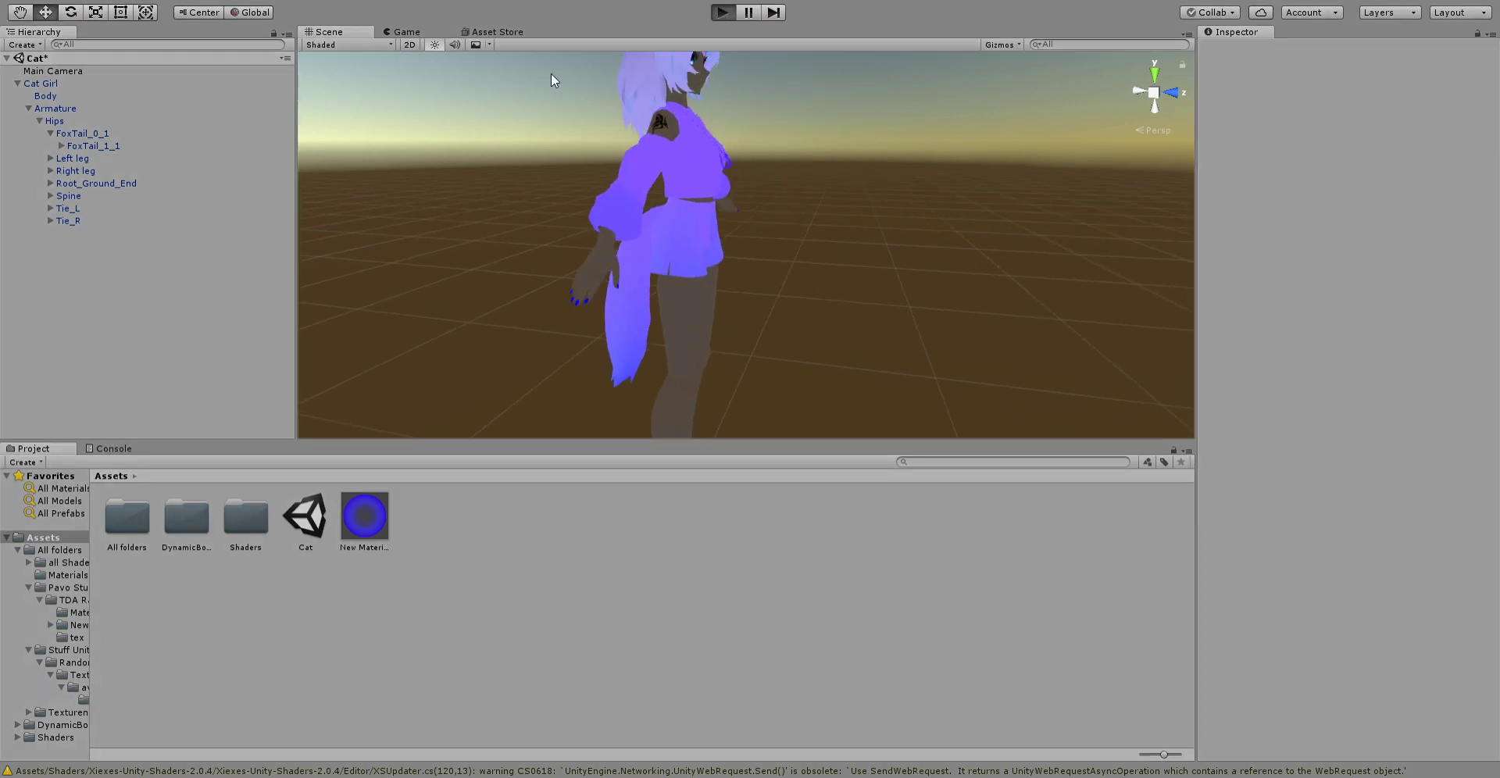
pyautogui.click(363, 31)
pyautogui.moveTo(781, 234)
pyautogui.keyDown('alt'); pyautogui.mouseDown()
pyautogui.moveTo(997, 129)
pyautogui.moveTo(761, 166)
pyautogui.moveTo(658, 133)
pyautogui.mouseUp(); pyautogui.keyUp('alt')
pyautogui.keyDown('alt'); pyautogui.moveTo(674, 182); pyautogui.dragTo(710, 159); pyautogui.keyUp('alt')
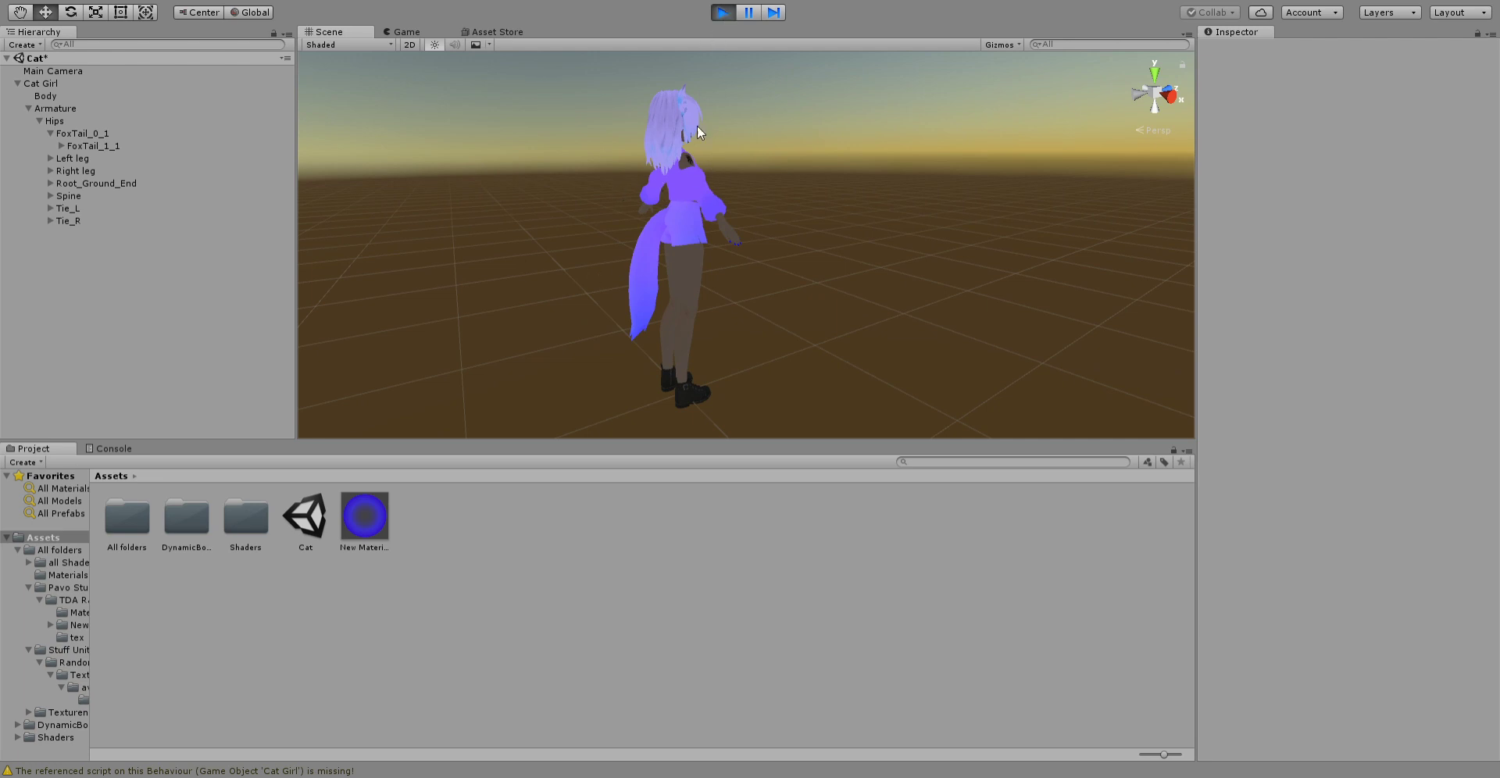
# - Frame the Cat Girl avatar and orbit down to a low, horizon-level view
pyautogui.click(685, 246)
pyautogui.moveTo(685, 247)
pyautogui.keyDown('alt'); pyautogui.mouseDown()
pyautogui.moveTo(750, 278)
pyautogui.moveTo(773, 335)
pyautogui.moveTo(753, 350)
pyautogui.moveTo(657, 228)
pyautogui.mouseUp(); pyautogui.keyUp('alt')
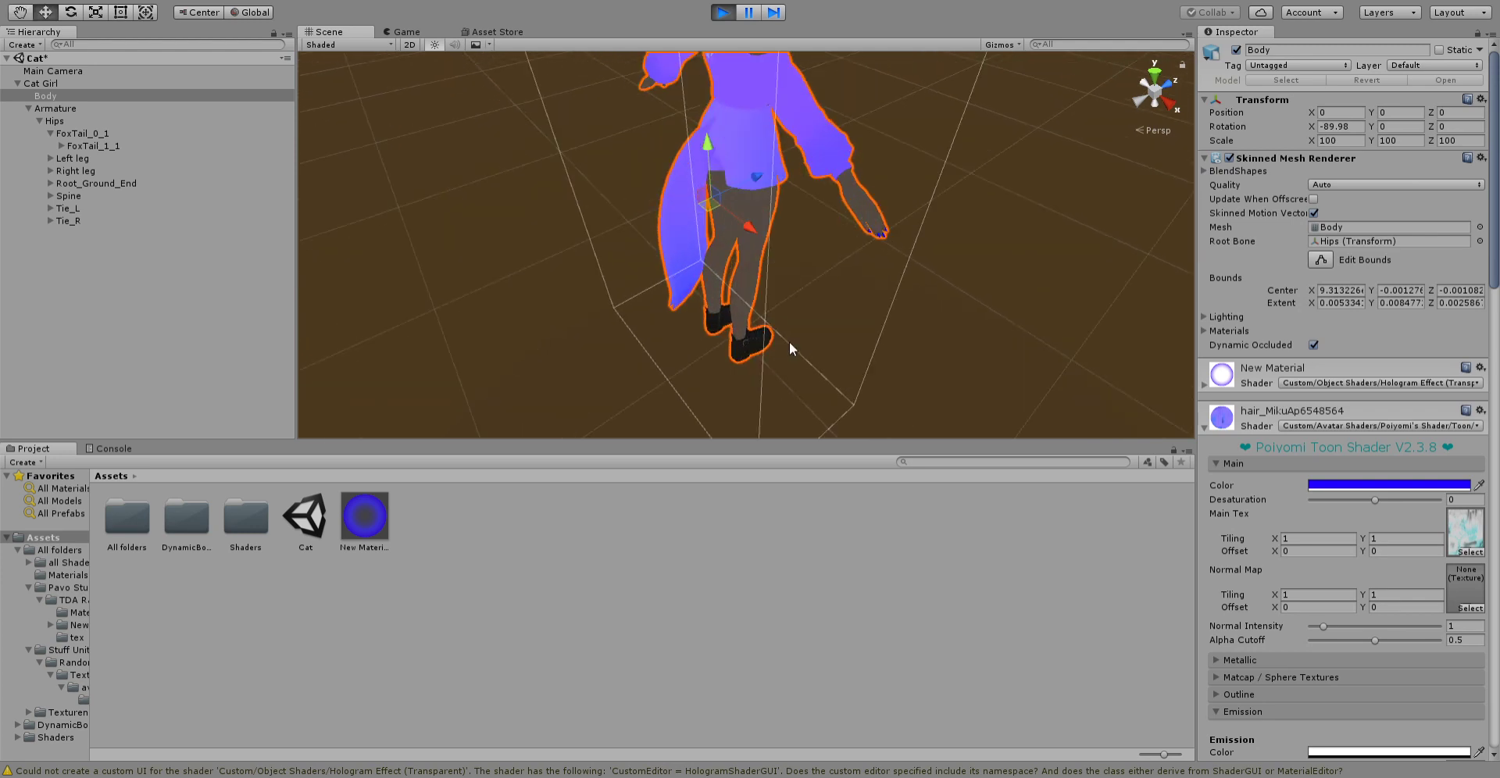
pyautogui.doubleClick(66, 83)
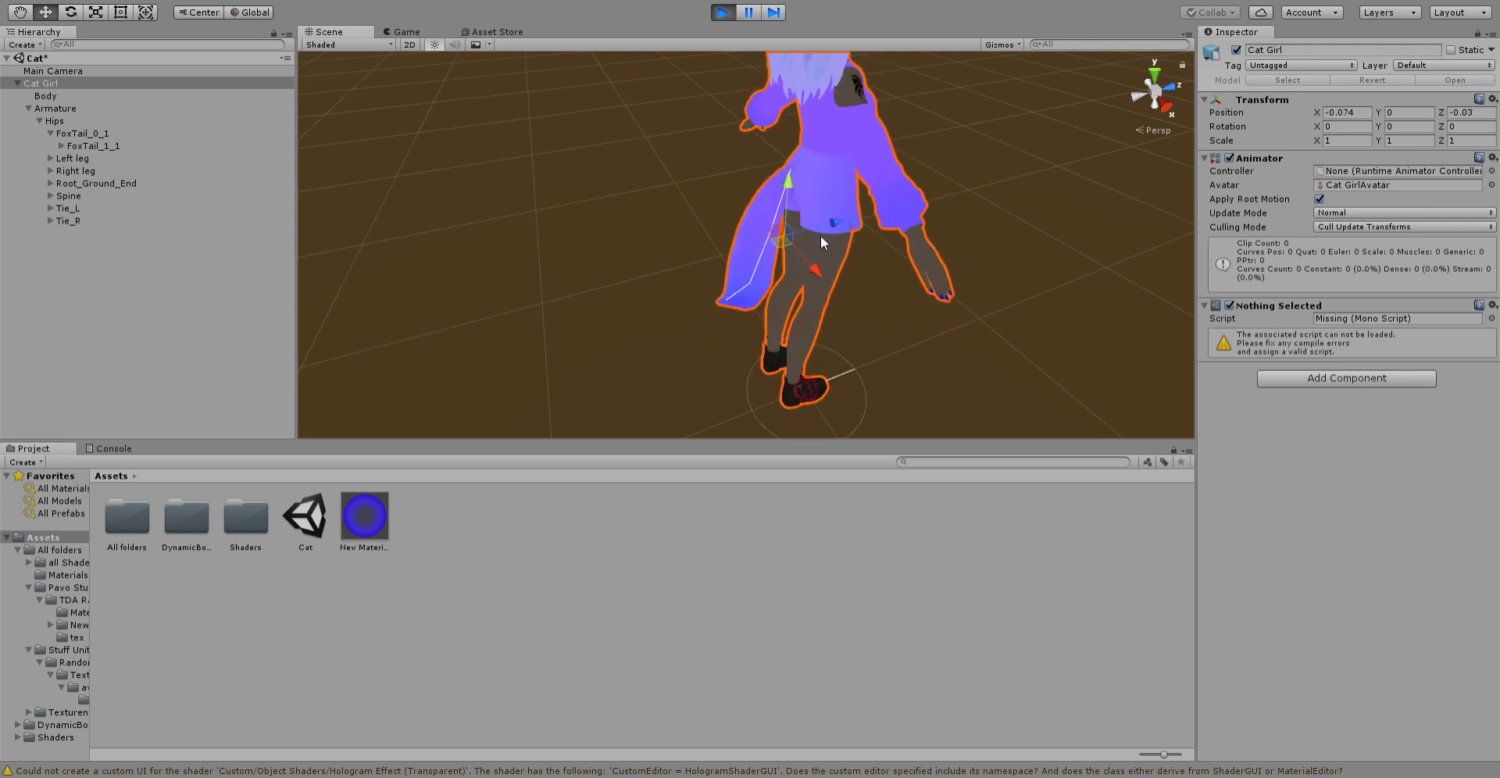
pyautogui.click(989, 256)
pyautogui.moveTo(989, 255); pyautogui.dragTo(851, 106, button='right')
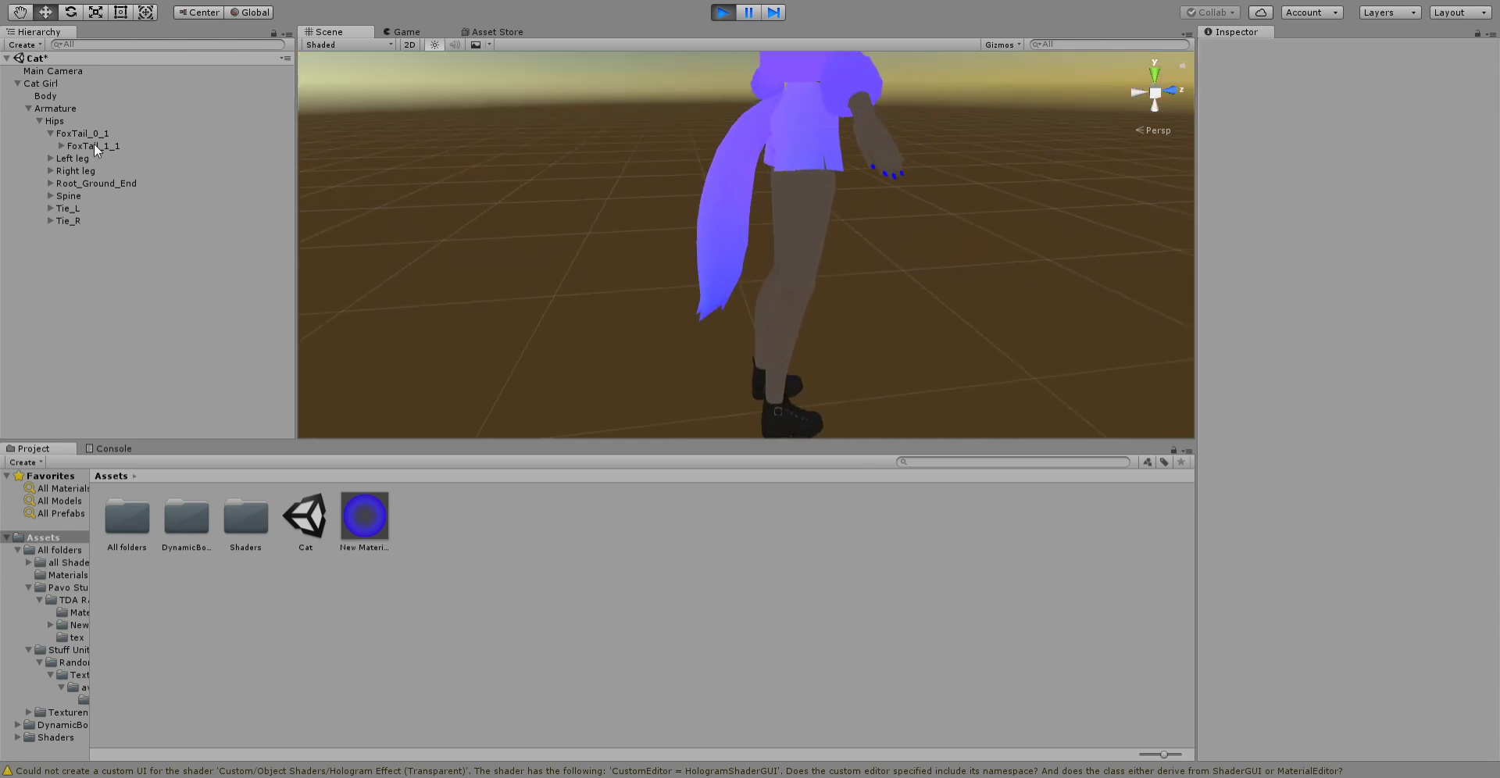
# - Change the FoxTail_0_1 Dynamic Bone elasticity toward 0.04 during play
pyautogui.click(92, 134)
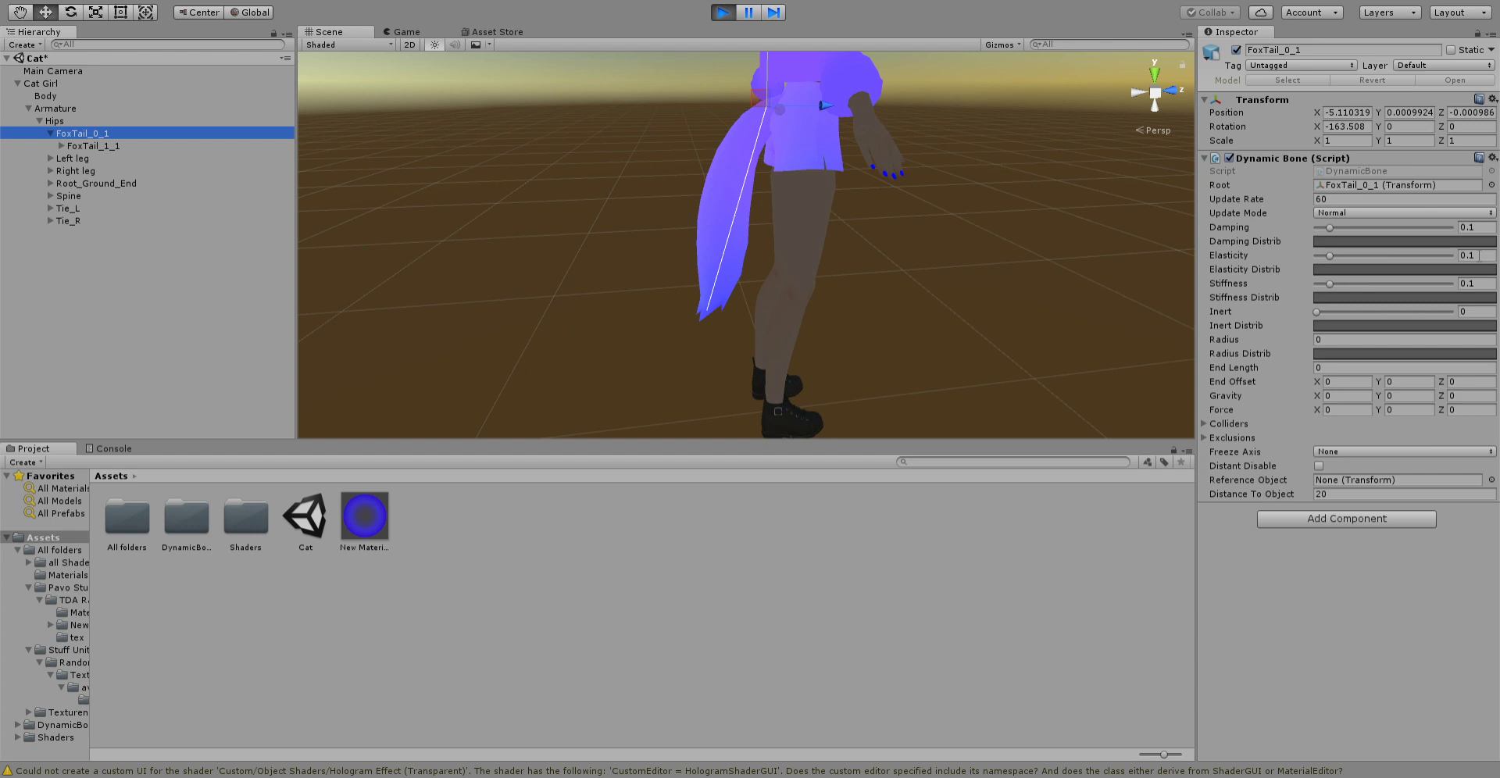
pyautogui.click(1476, 256)
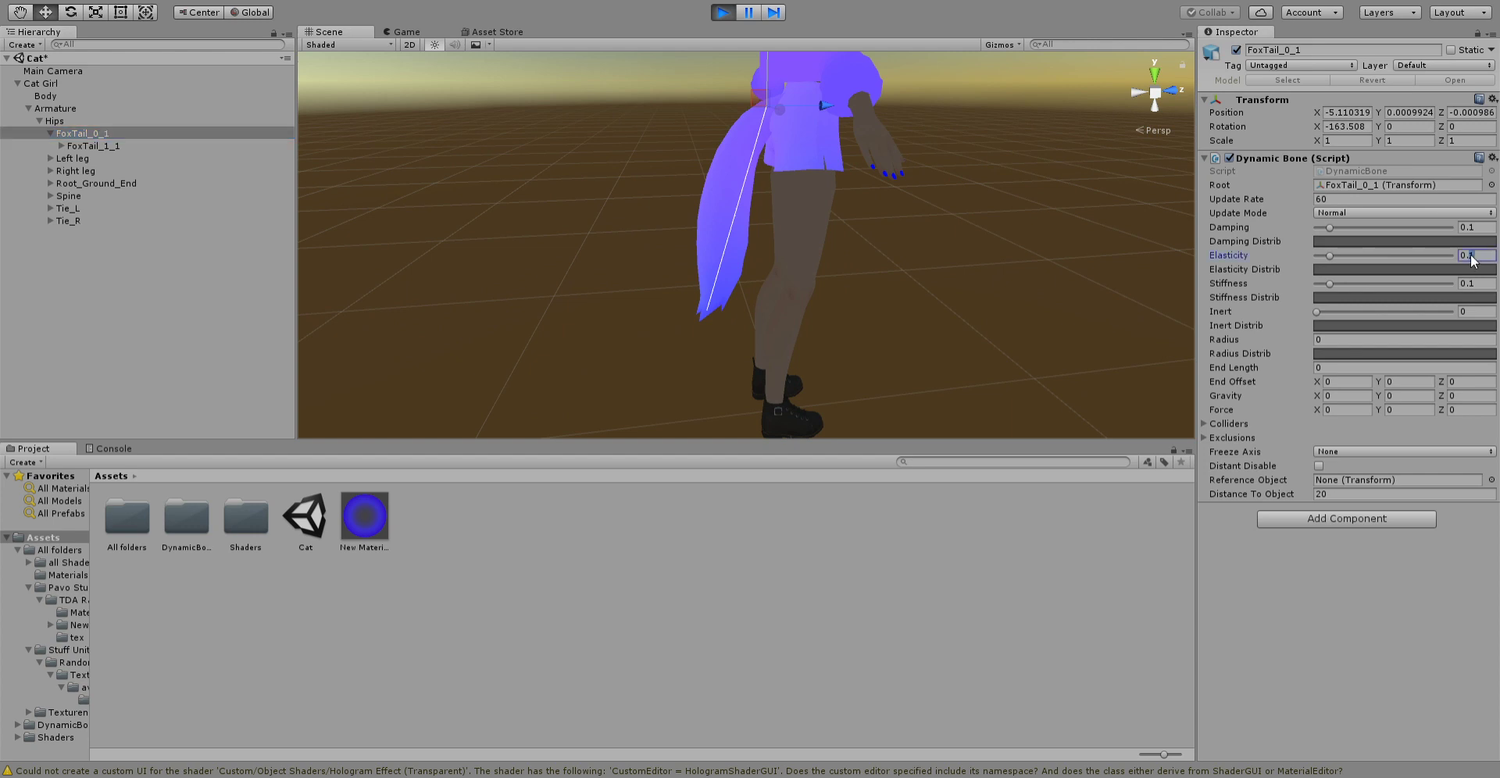
pyautogui.write('0.04')
pyautogui.click(306, 170)
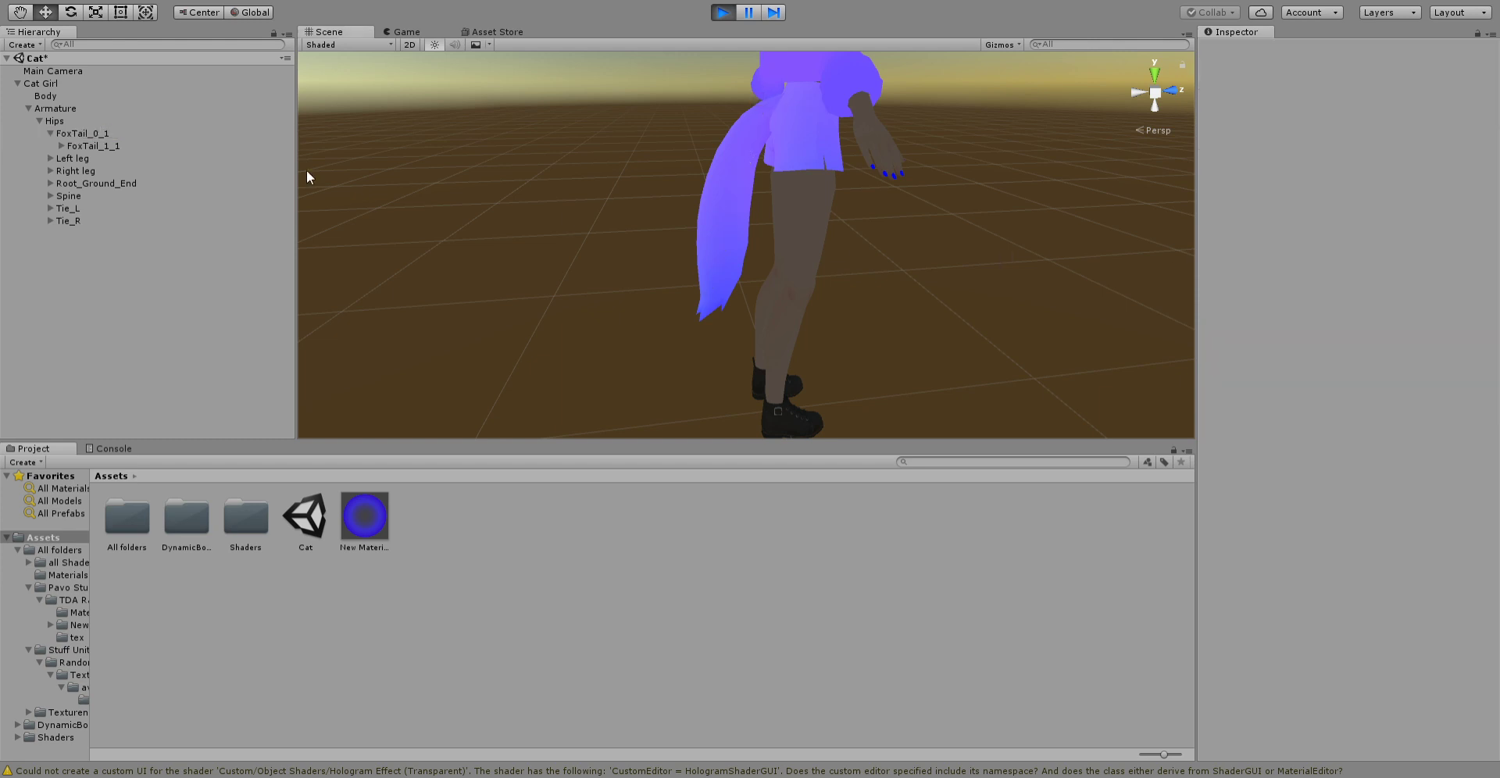
# - Drag the Hips bone to make the tail swing, then recheck FoxTail_0_1
pyautogui.click(69, 120)
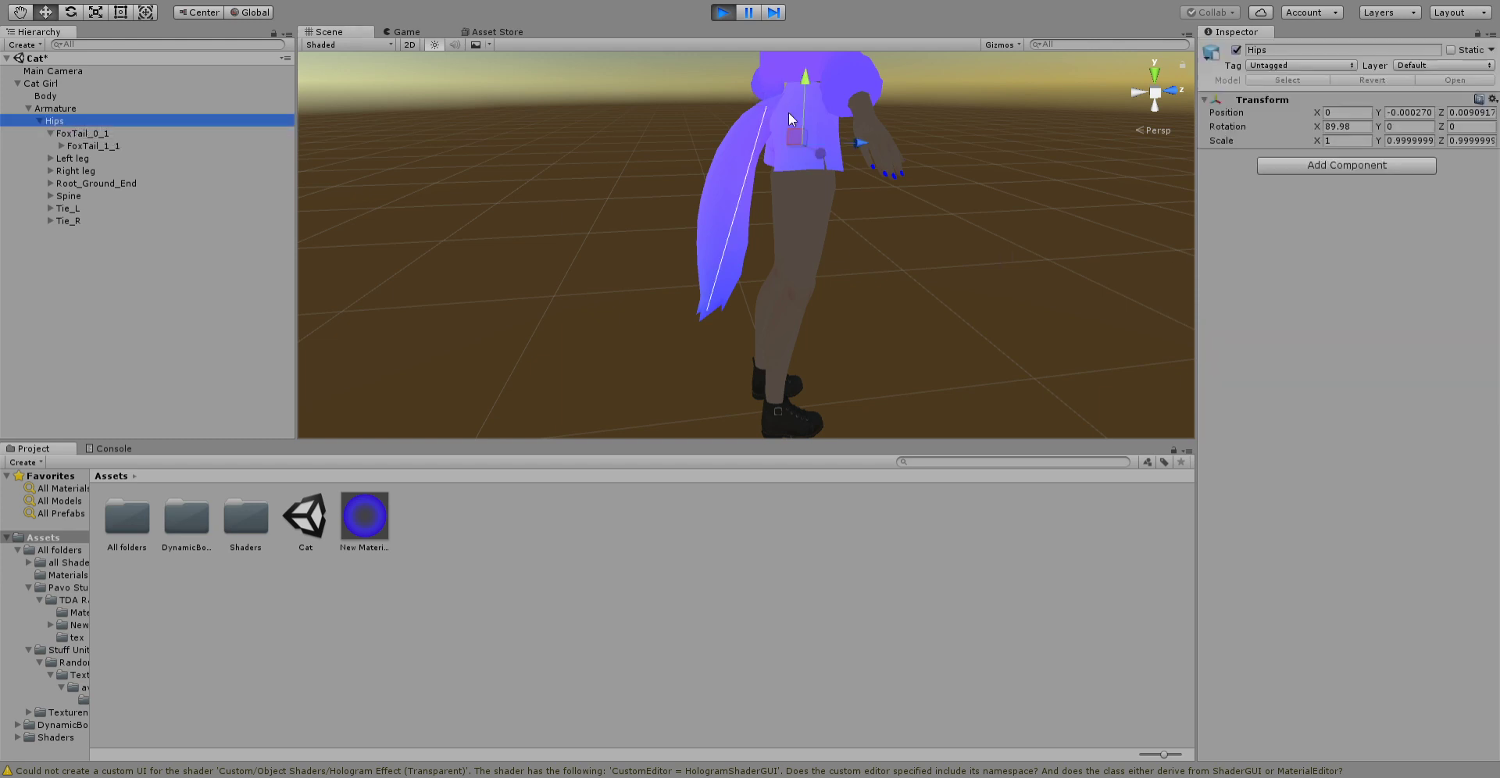
pyautogui.moveTo(795, 142); pyautogui.dragTo(836, 160)
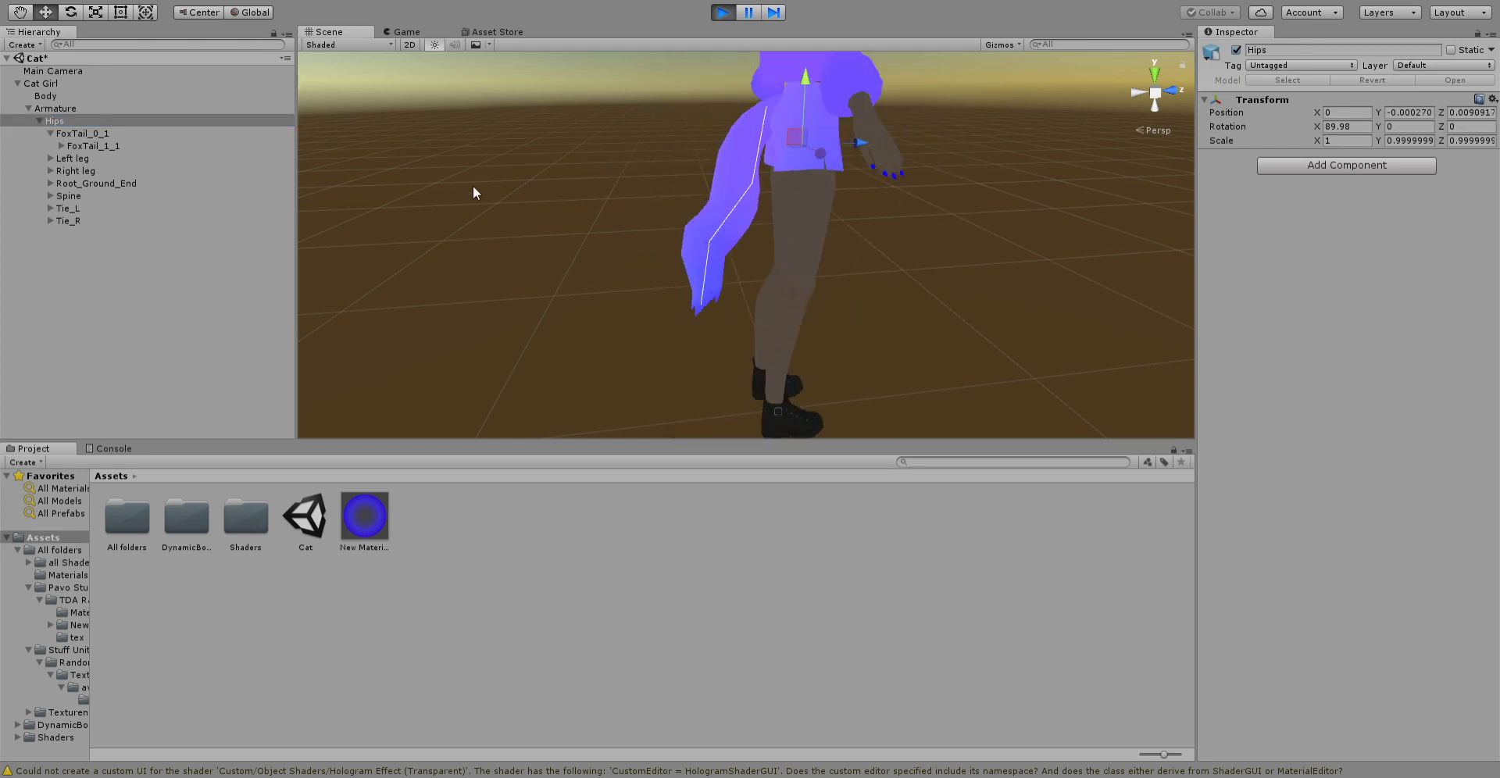
pyautogui.click(129, 134)
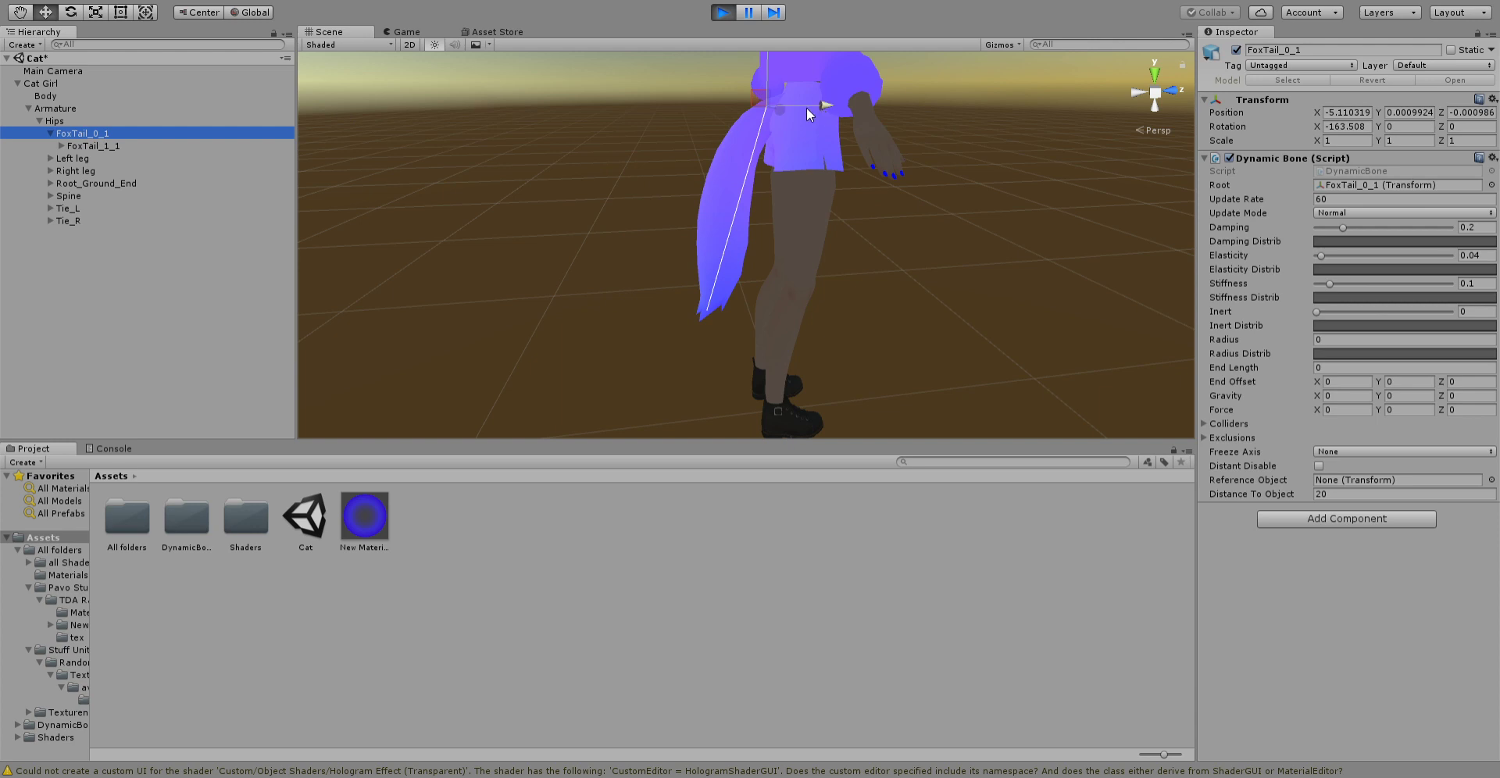
pyautogui.click(1349, 242)
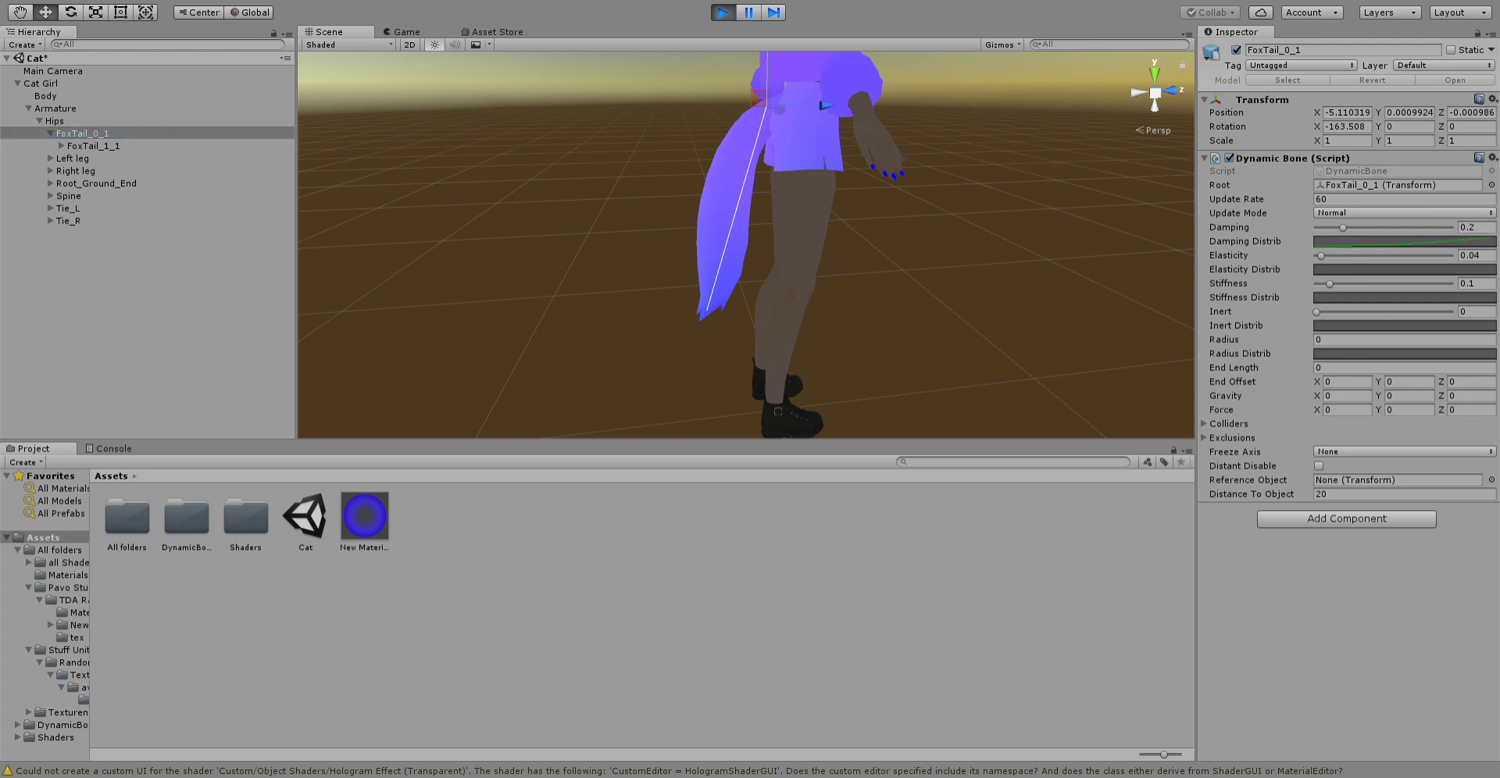
# - Shove the Hips sideways again and show FoxTail_0_1's Dynamic Bone settings
pyautogui.click(66, 122)
pyautogui.click(929, 138)
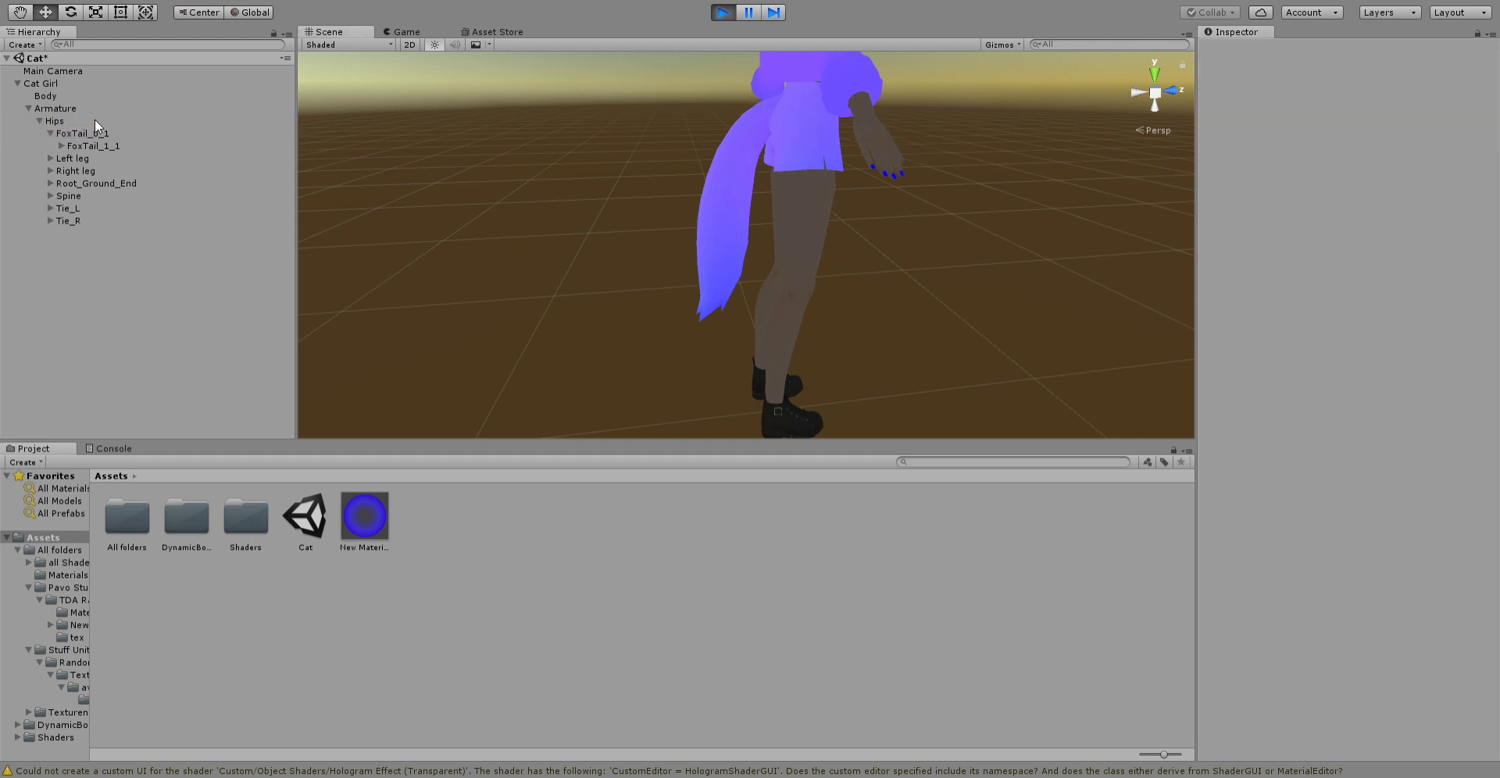
pyautogui.click(55, 121)
pyautogui.moveTo(860, 144); pyautogui.dragTo(907, 152)
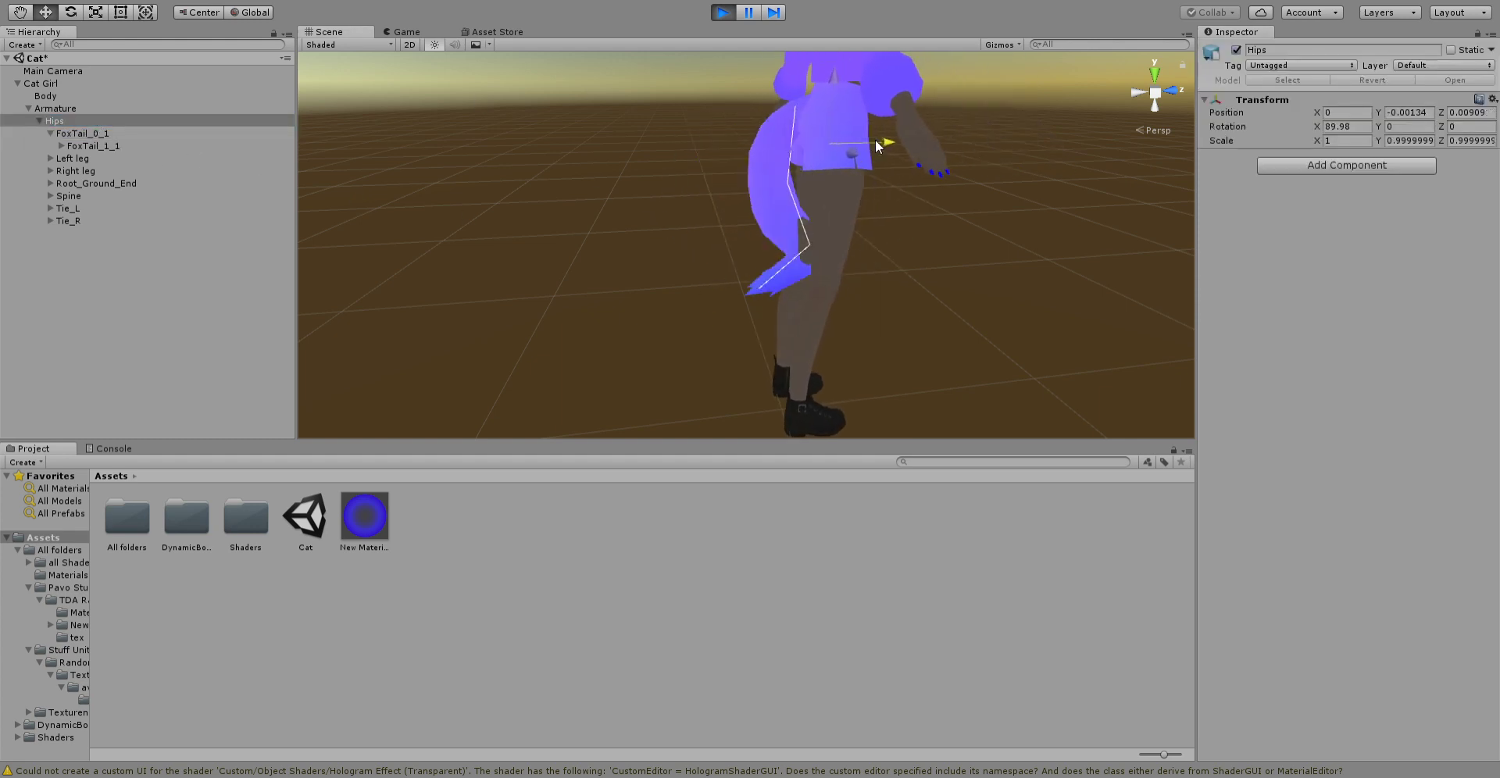
pyautogui.click(1038, 156)
pyautogui.scroll(-3, 883, 138)
pyautogui.scroll(3, 852, 167)
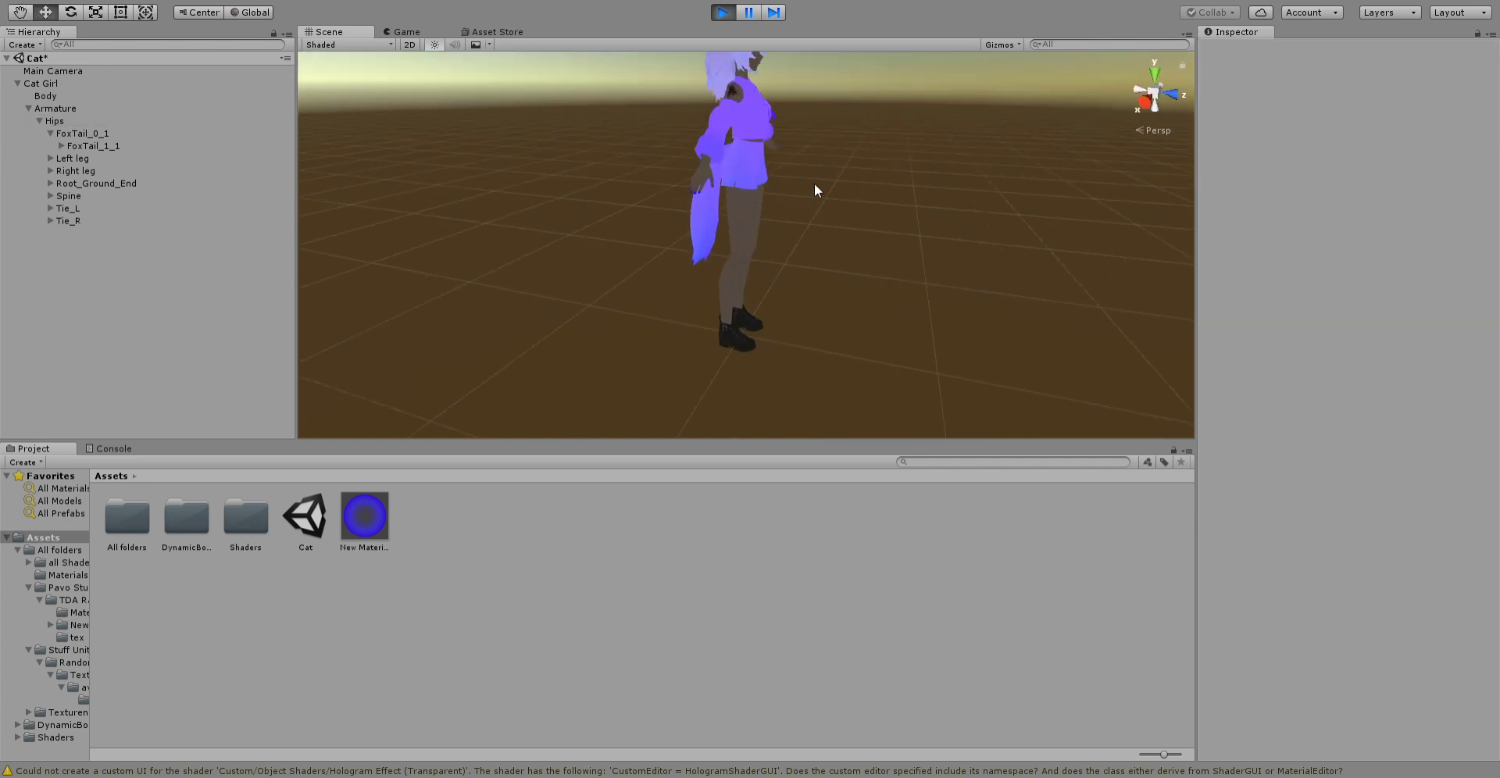
pyautogui.keyDown('alt'); pyautogui.moveTo(817, 186); pyautogui.dragTo(602, 141); pyautogui.keyUp('alt')
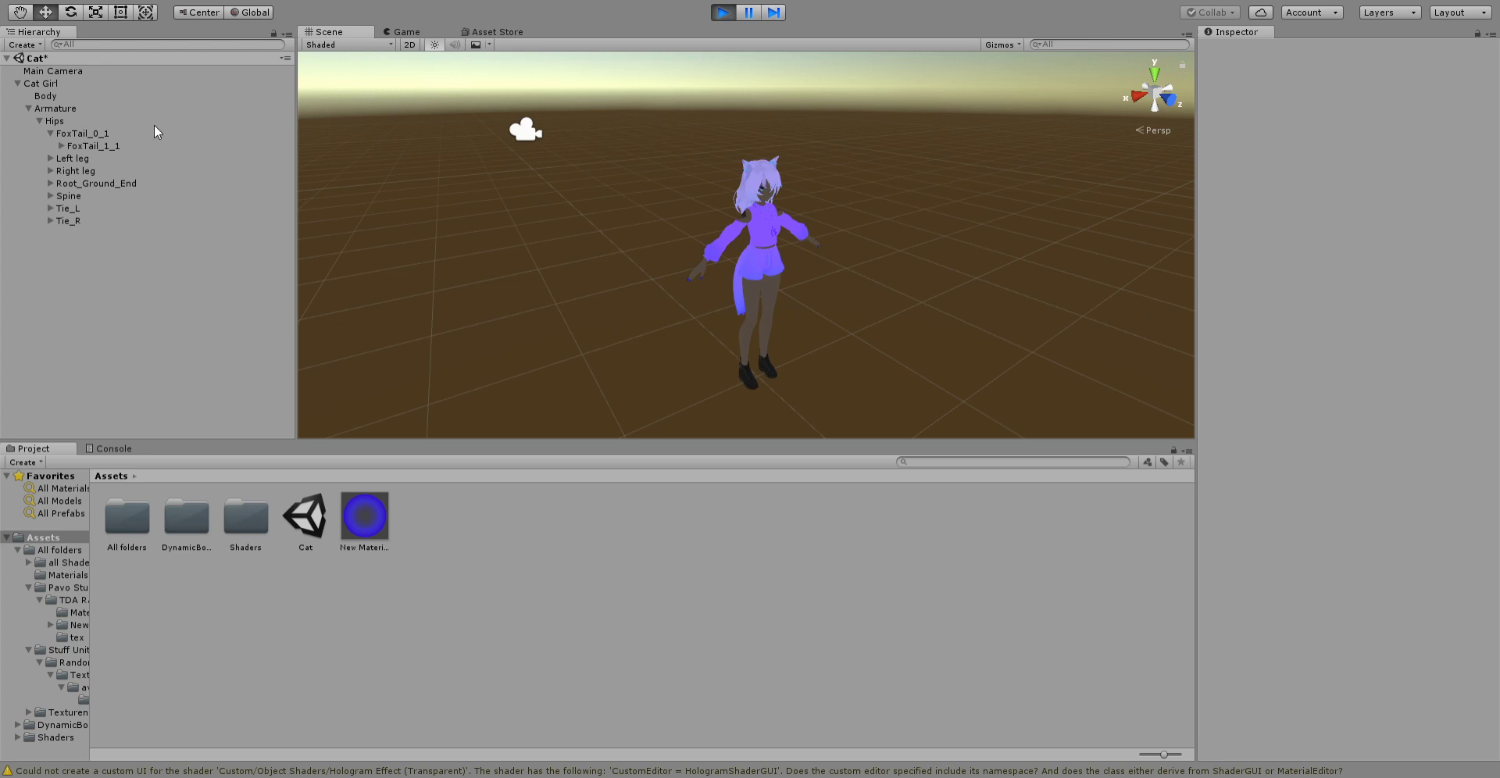
pyautogui.click(97, 134)
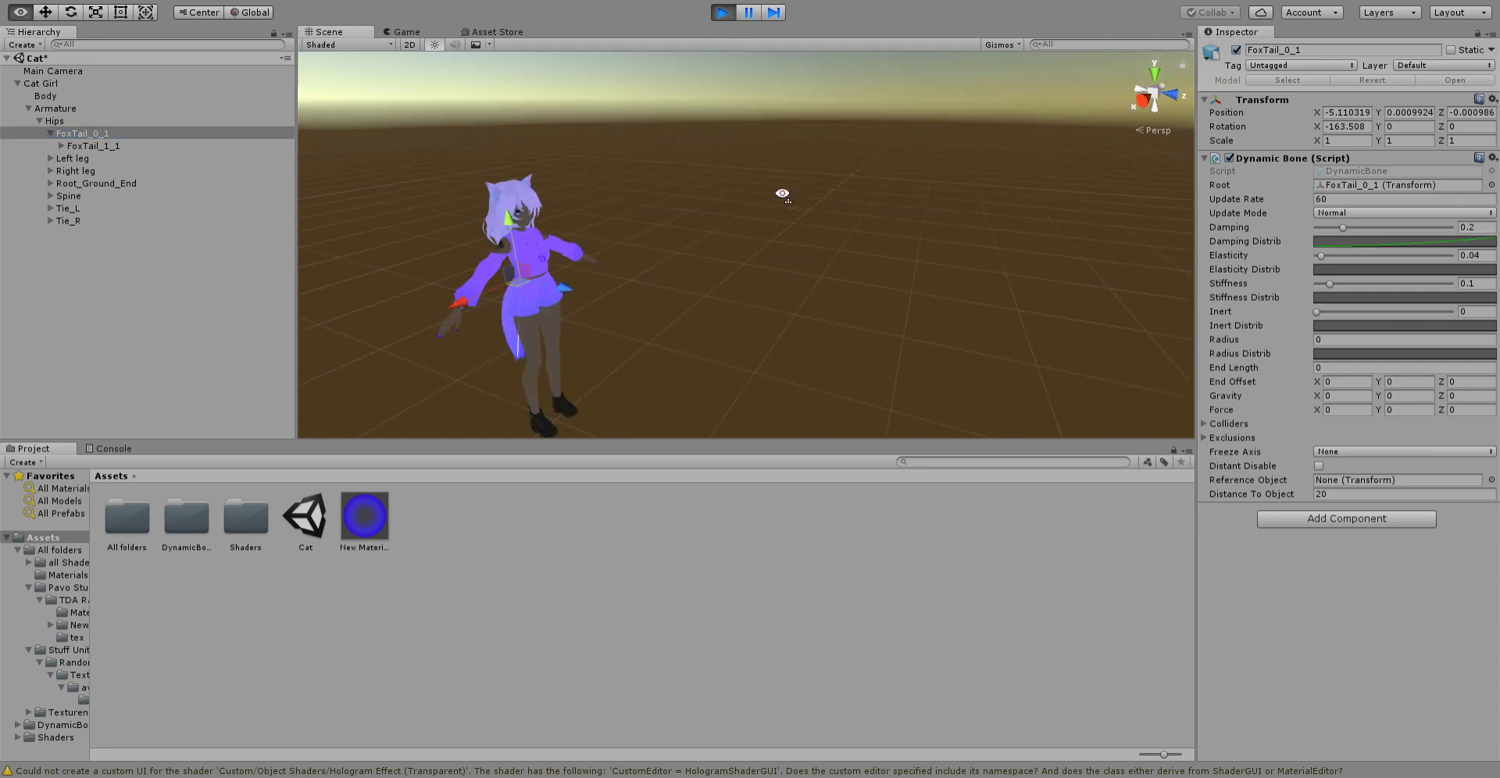
# - Orbit close to the character's side and exit play mode
pyautogui.moveTo(1128, 292)
pyautogui.keyDown('alt'); pyautogui.mouseDown()
pyautogui.moveTo(946, 158)
pyautogui.moveTo(785, 203)
pyautogui.mouseUp(); pyautogui.keyUp('alt')
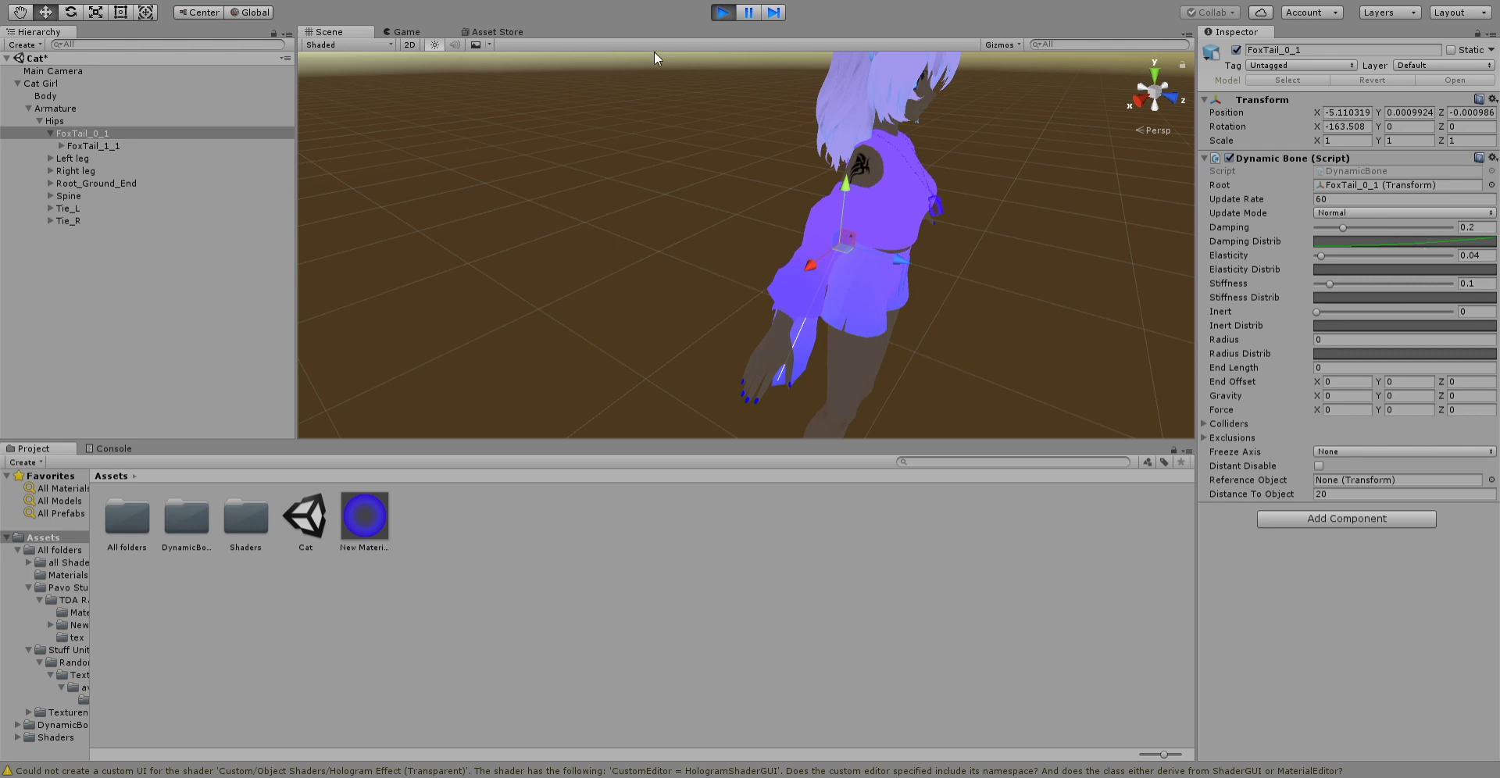
pyautogui.click(724, 14)
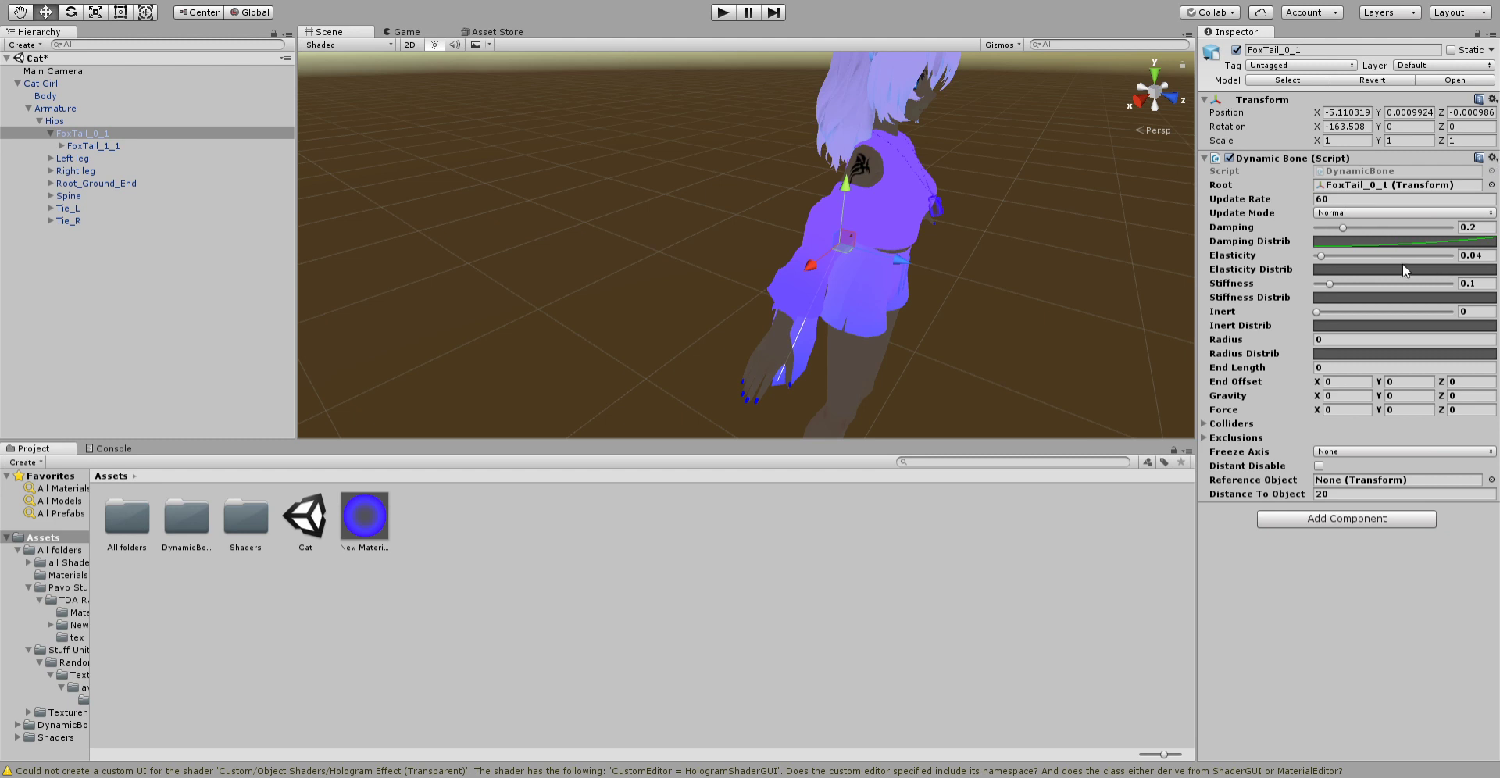
# - Orbit to the character's front and expand the Spine and Chest bones
pyautogui.click(1067, 253)
pyautogui.moveTo(1042, 232); pyautogui.dragTo(882, 179, button='right')
pyautogui.scroll(-5, 882, 178)
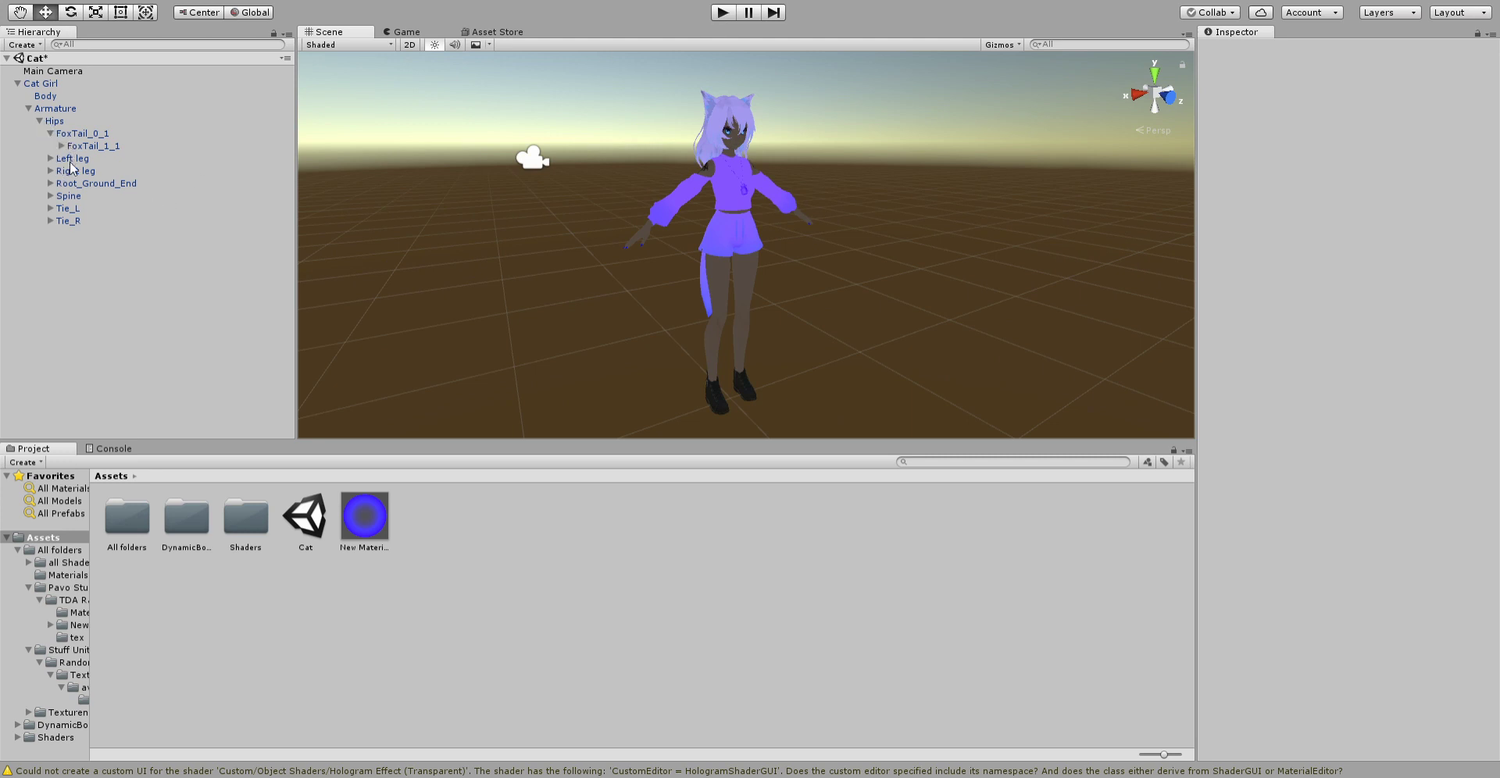
pyautogui.click(50, 195)
pyautogui.click(61, 208)
pyautogui.scroll(5, 728, 198)
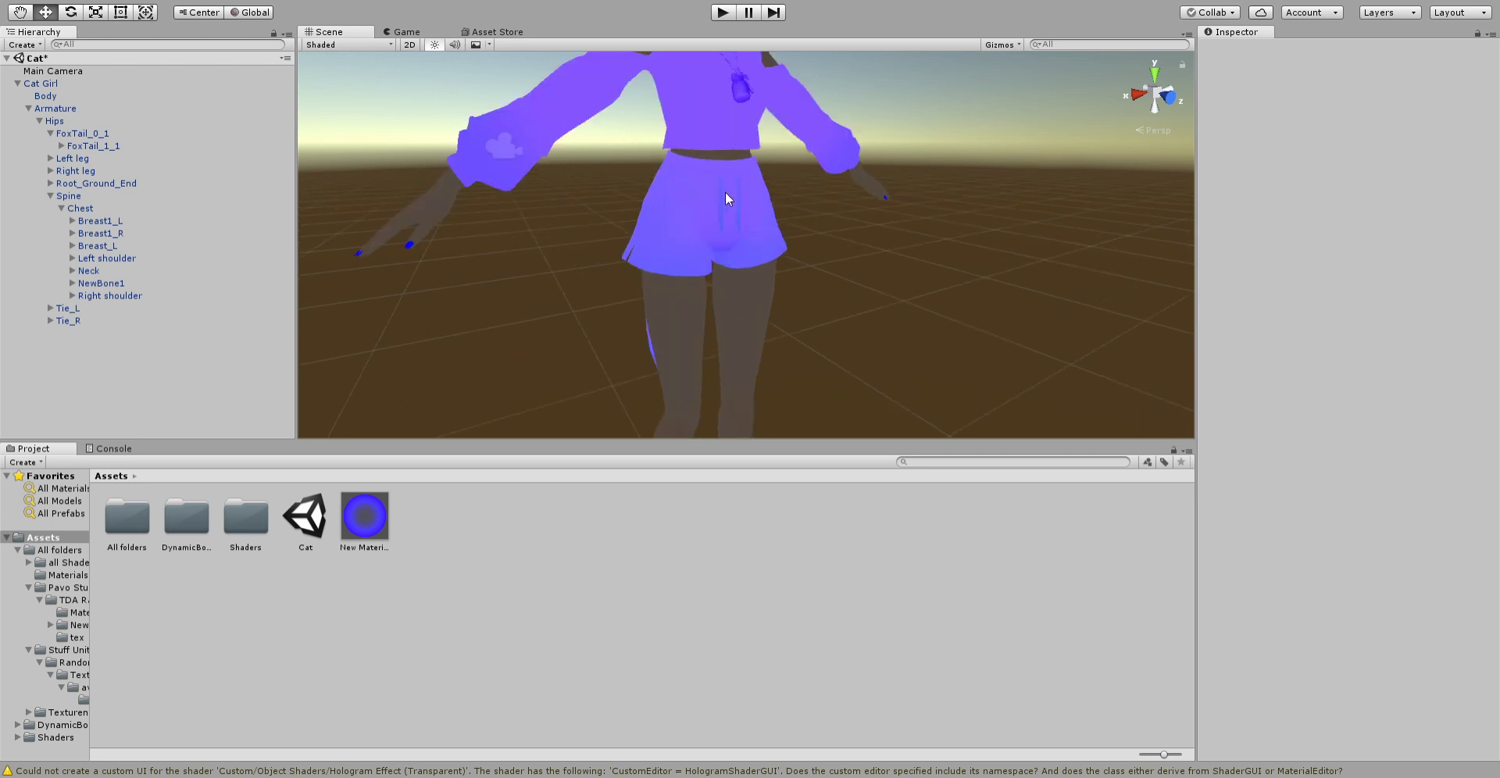
pyautogui.keyDown('alt'); pyautogui.moveTo(722, 191); pyautogui.dragTo(817, 181); pyautogui.keyUp('alt')
pyautogui.scroll(5, 772, 204)
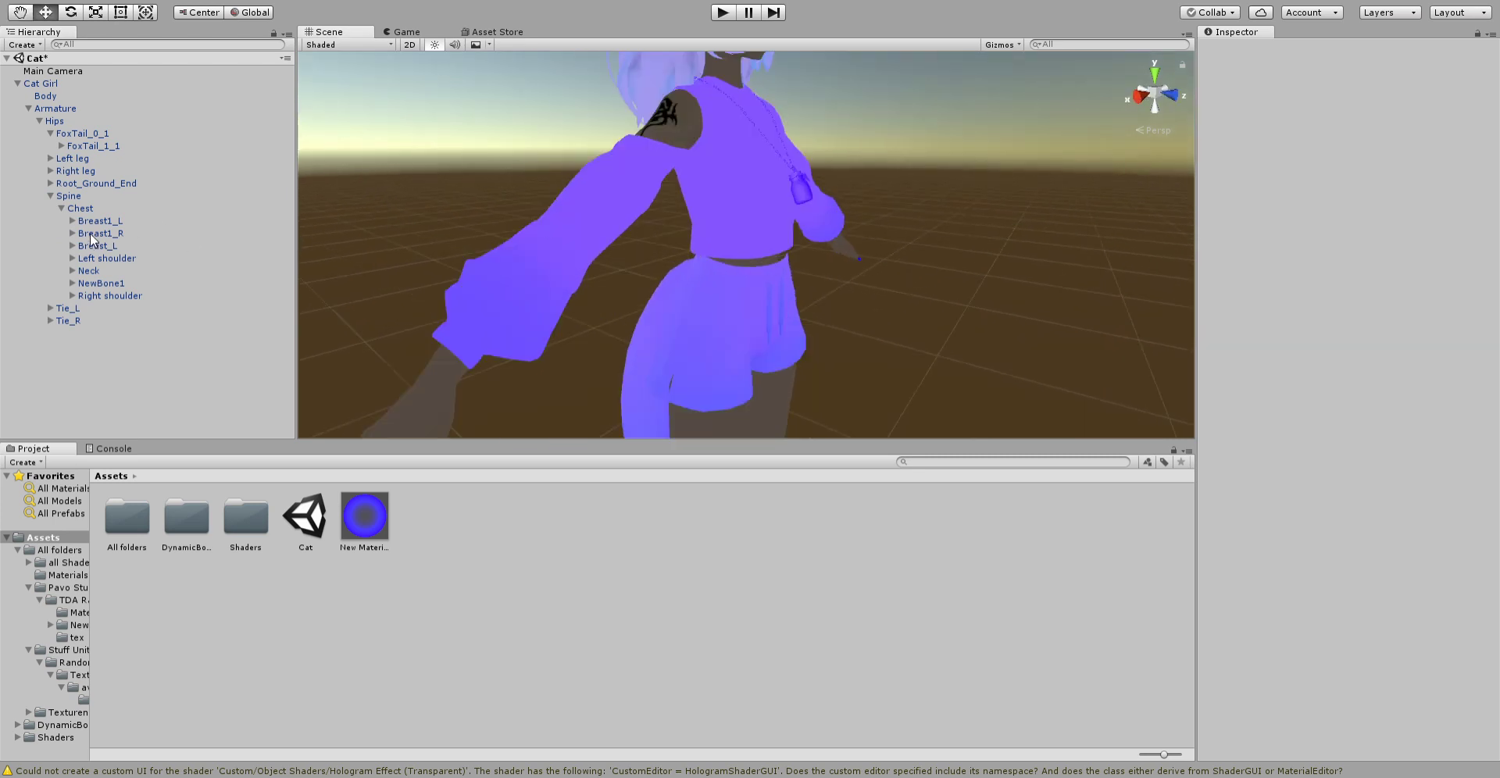
# - Expand the Neck and Head bones to list the hair, ear and sideburn bones
pyautogui.click(98, 233)
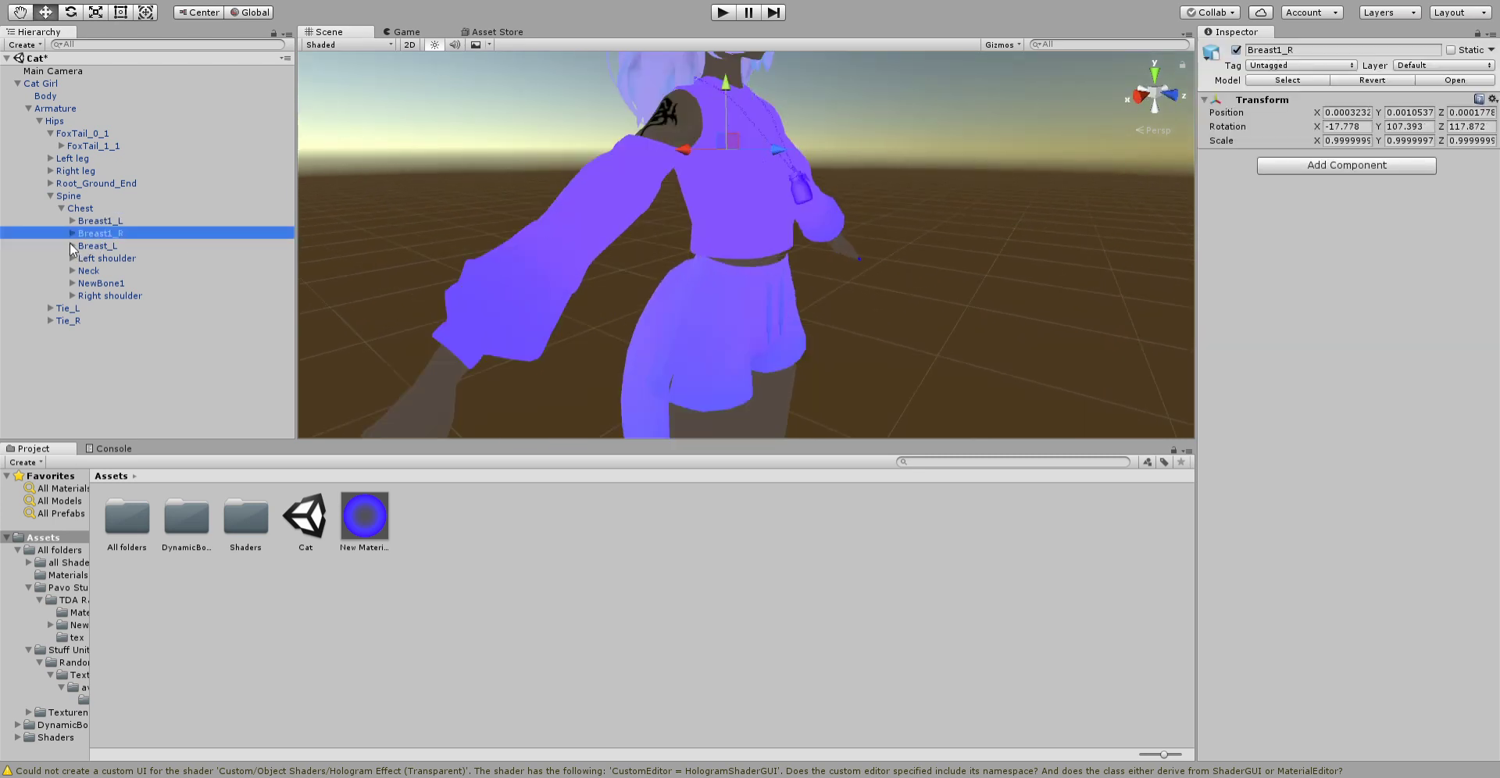
pyautogui.click(80, 272)
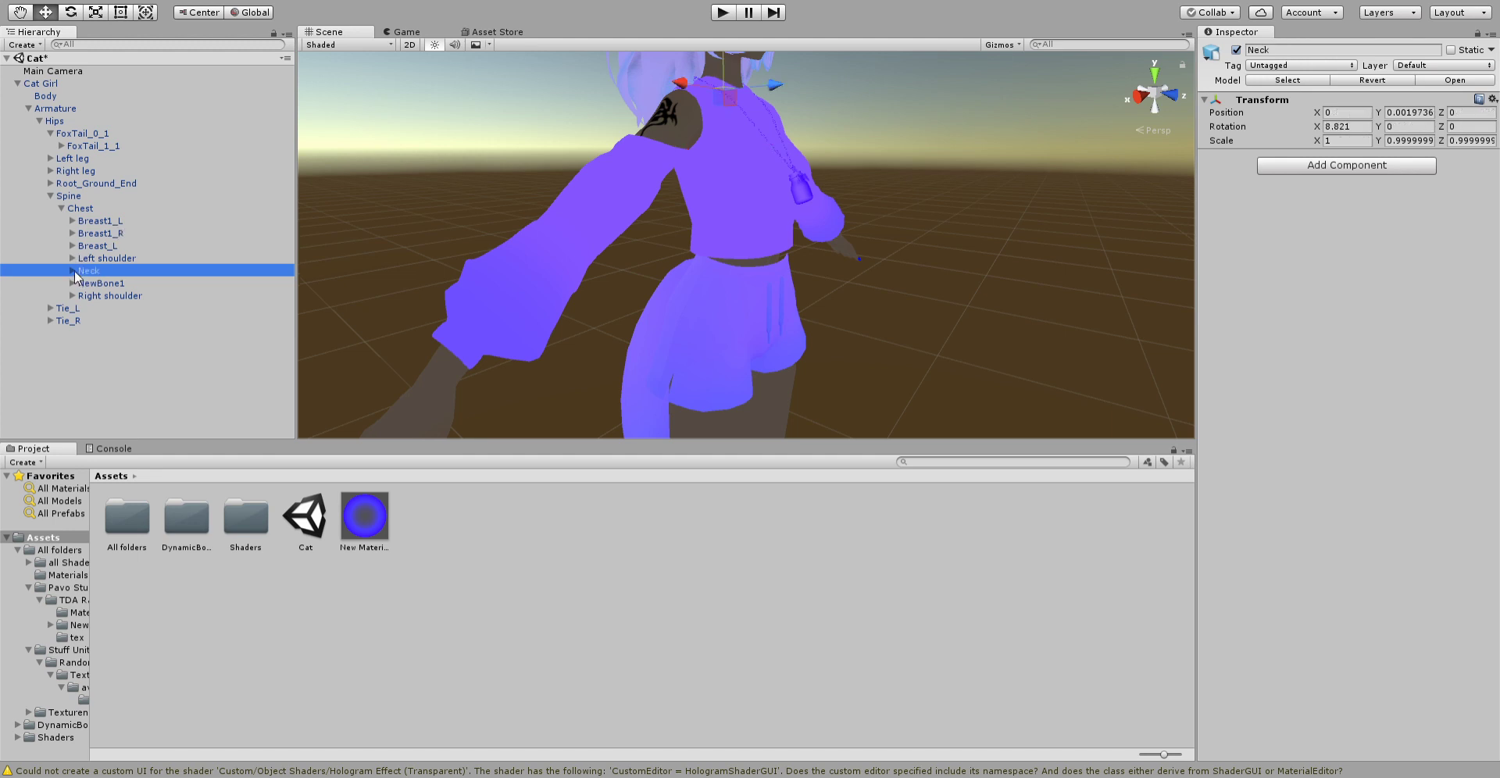
pyautogui.click(83, 283)
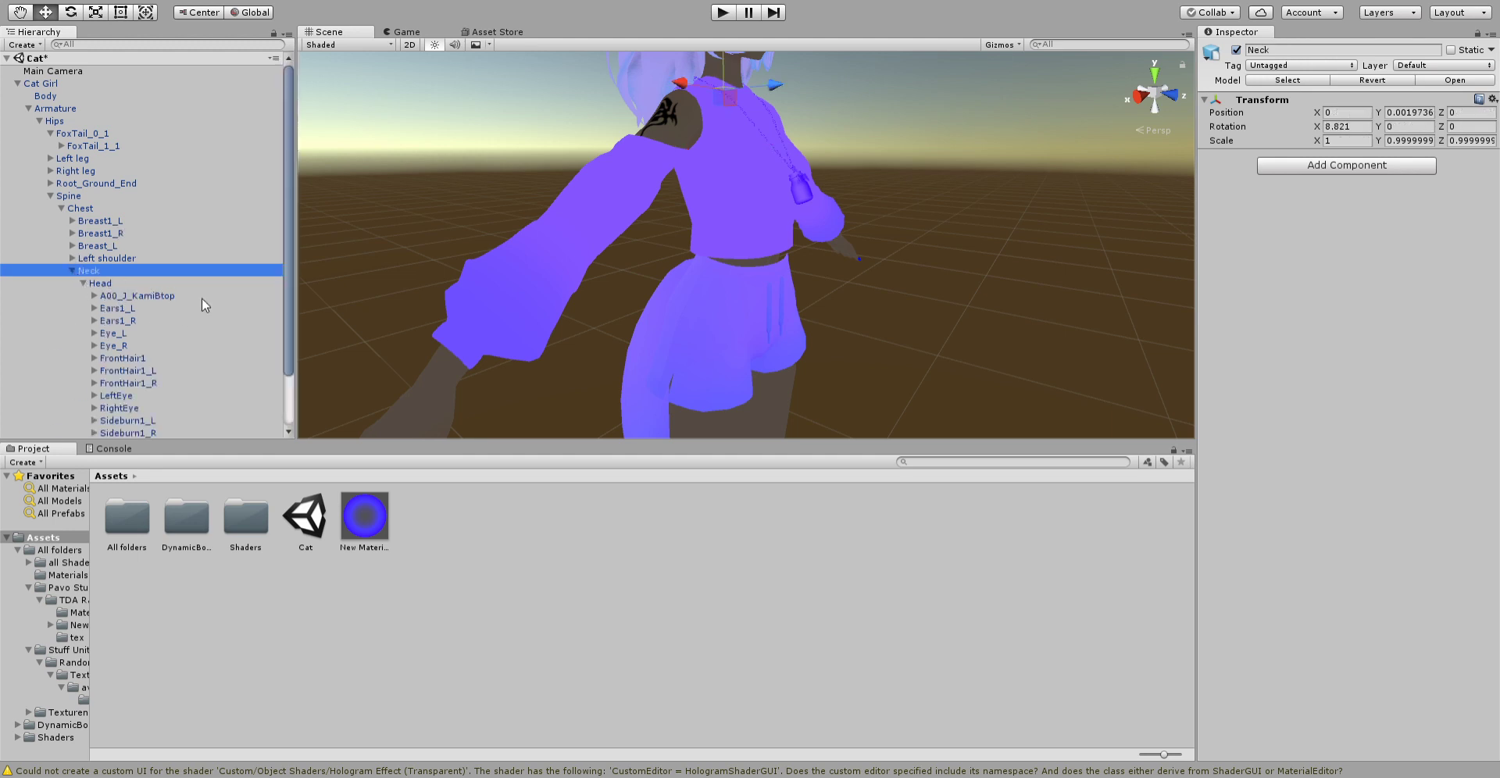
pyautogui.scroll(-3, 202, 298)
pyautogui.moveTo(636, 242)
pyautogui.keyDown('alt'); pyautogui.mouseDown()
pyautogui.moveTo(698, 210)
pyautogui.moveTo(648, 209)
pyautogui.mouseUp(); pyautogui.keyUp('alt')
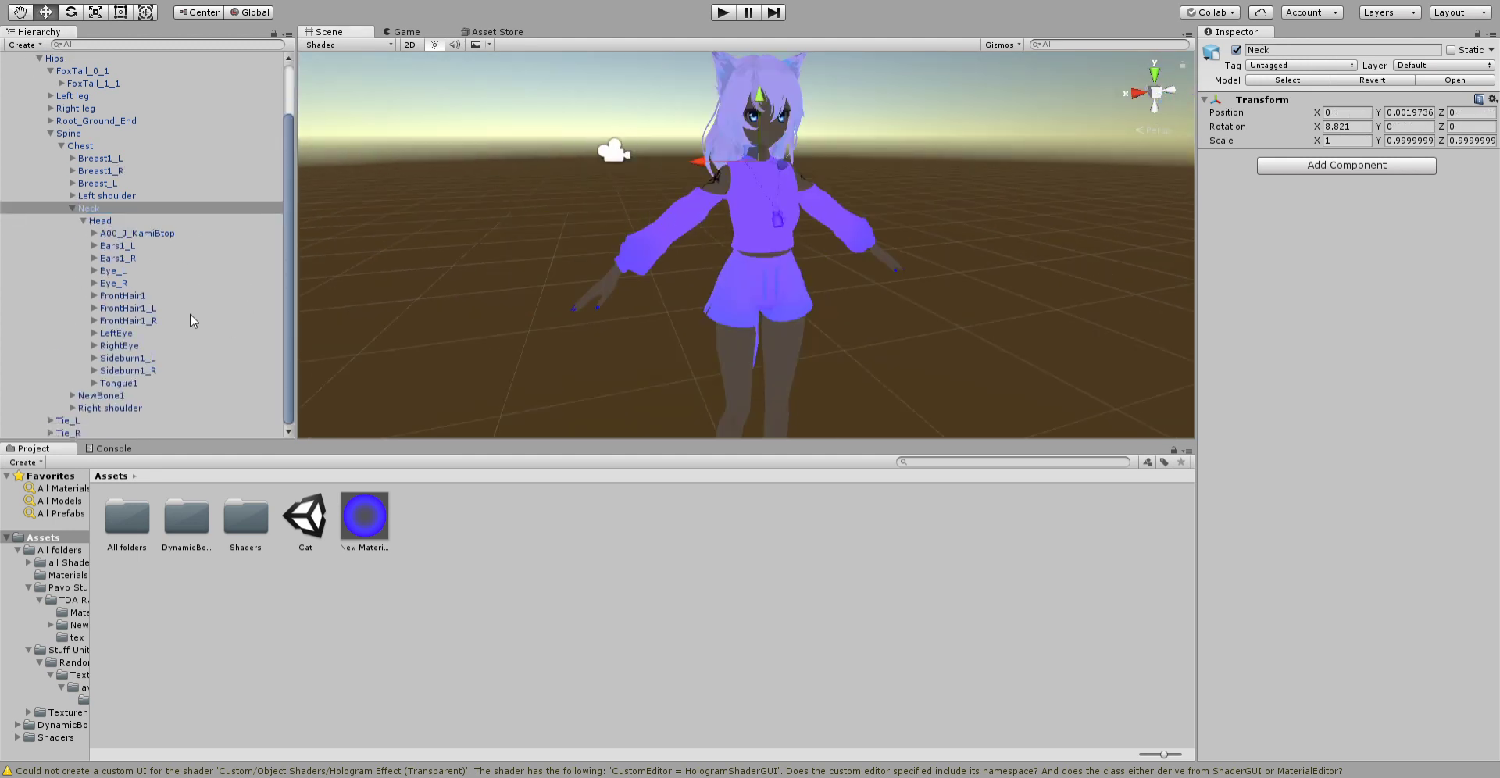
# - Select the front-hair, A00_J_KamiBtop and ear bones, framing the hair bone in view
pyautogui.click(153, 297)
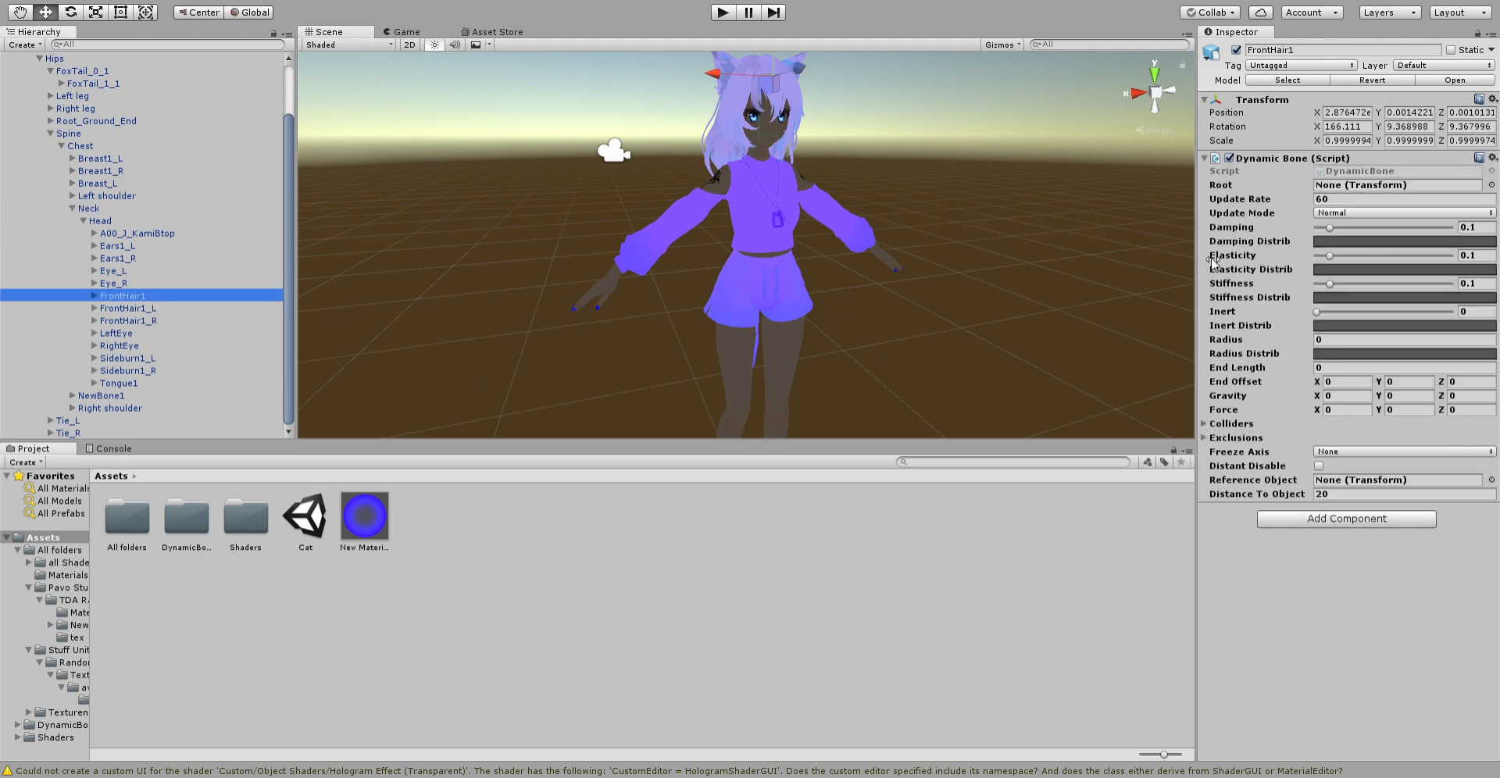
pyautogui.click(151, 309)
pyautogui.click(148, 321)
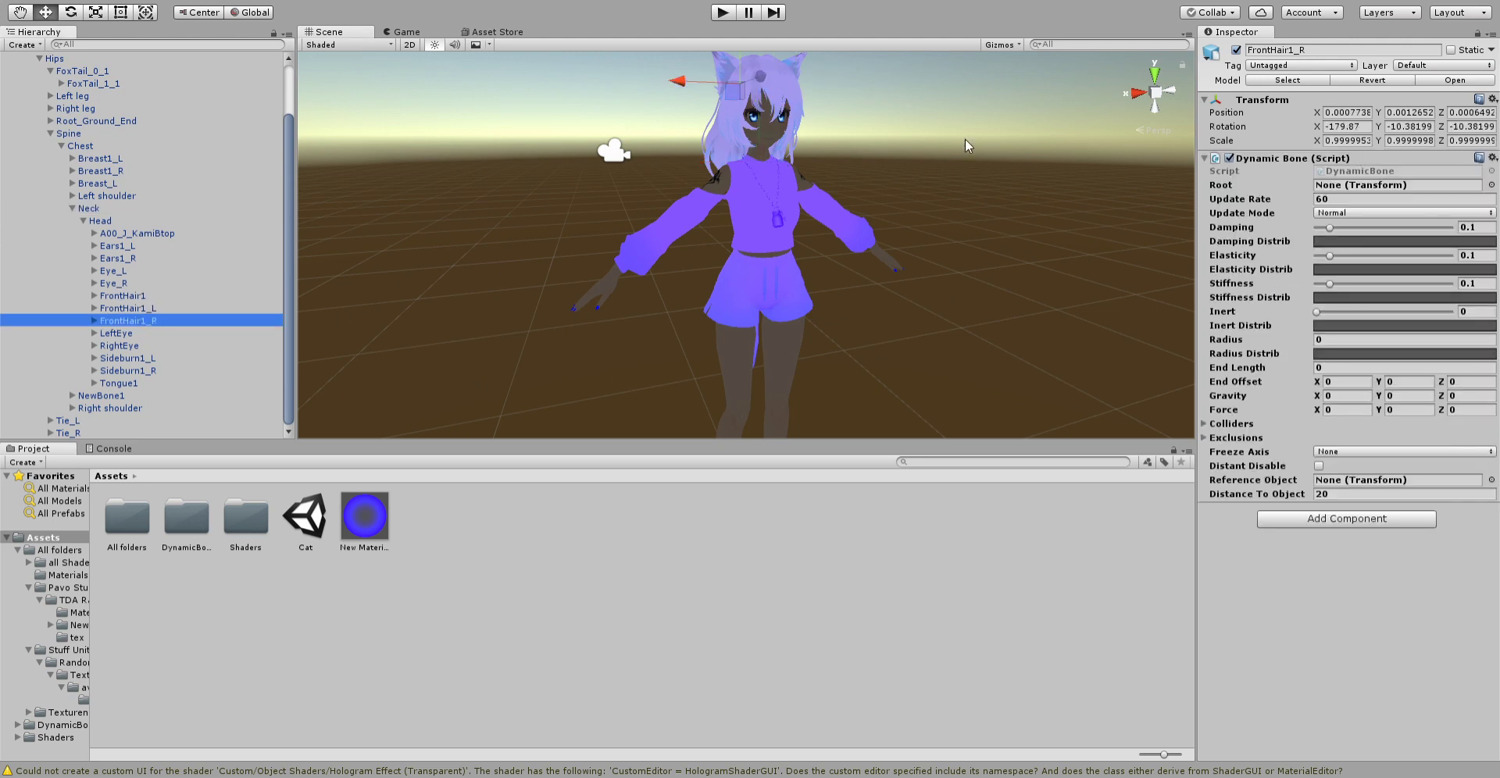
pyautogui.click(176, 233)
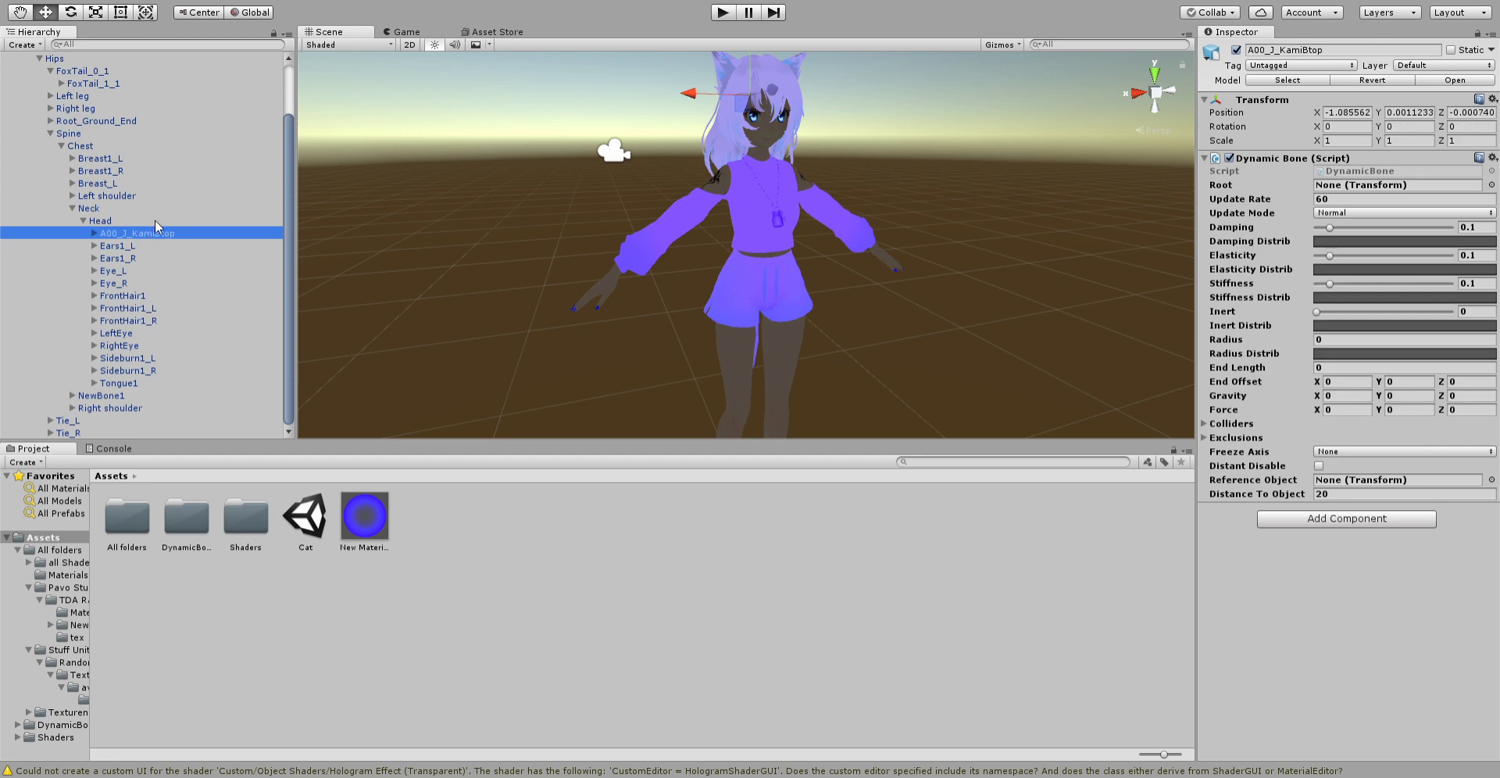
pyautogui.press('f')
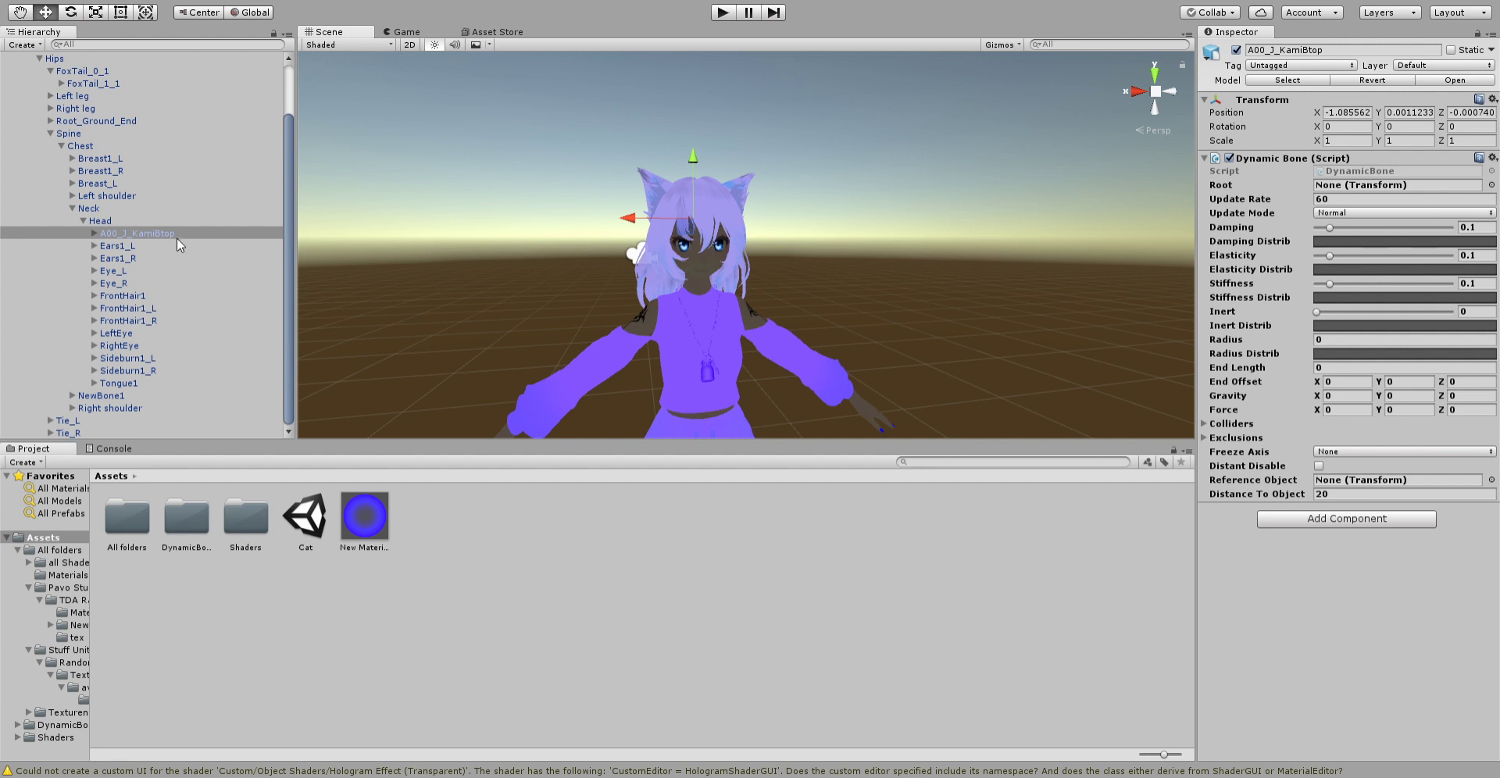
pyautogui.click(149, 296)
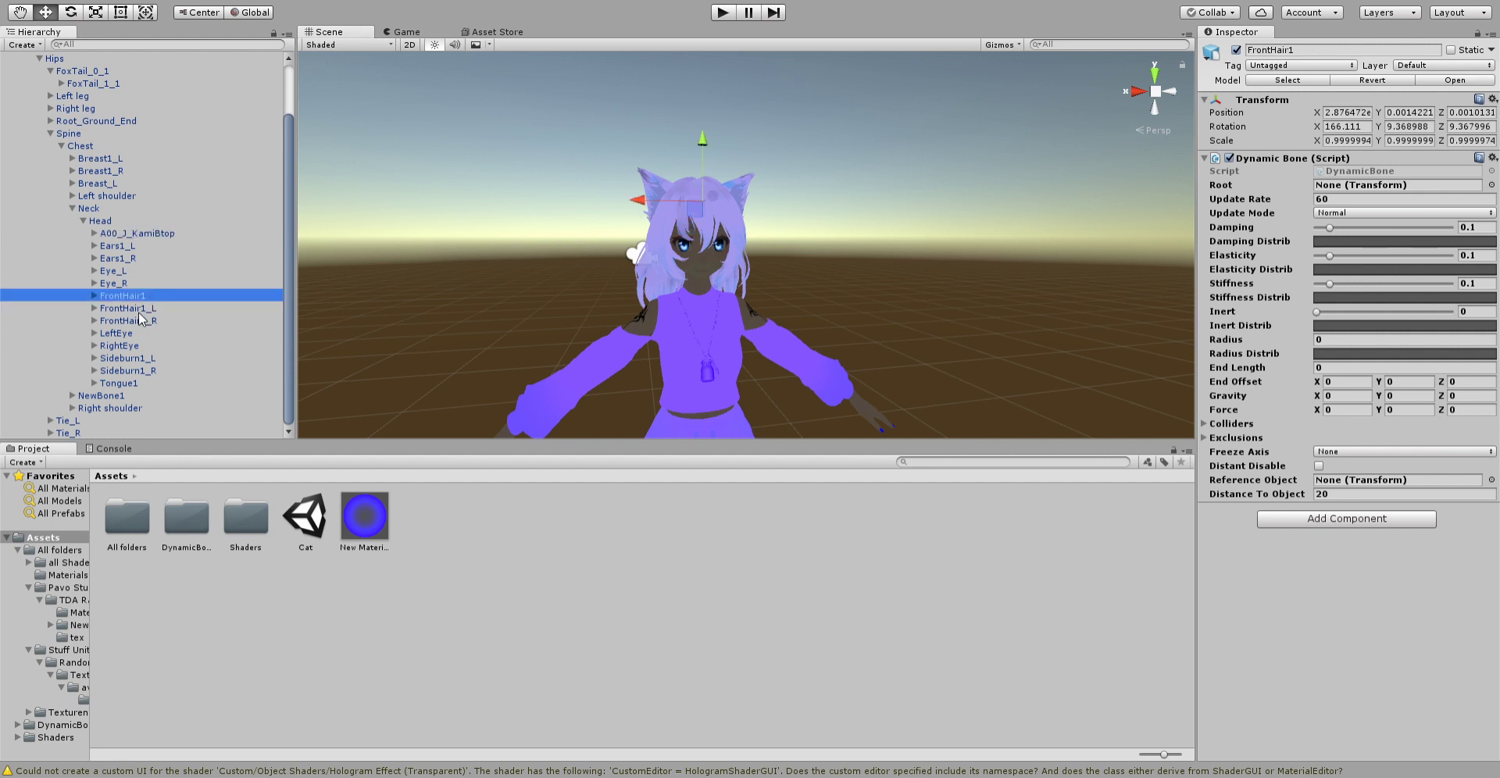
pyautogui.press('Down')
pyautogui.press('Down')
pyautogui.press('Down')
pyautogui.click(115, 248)
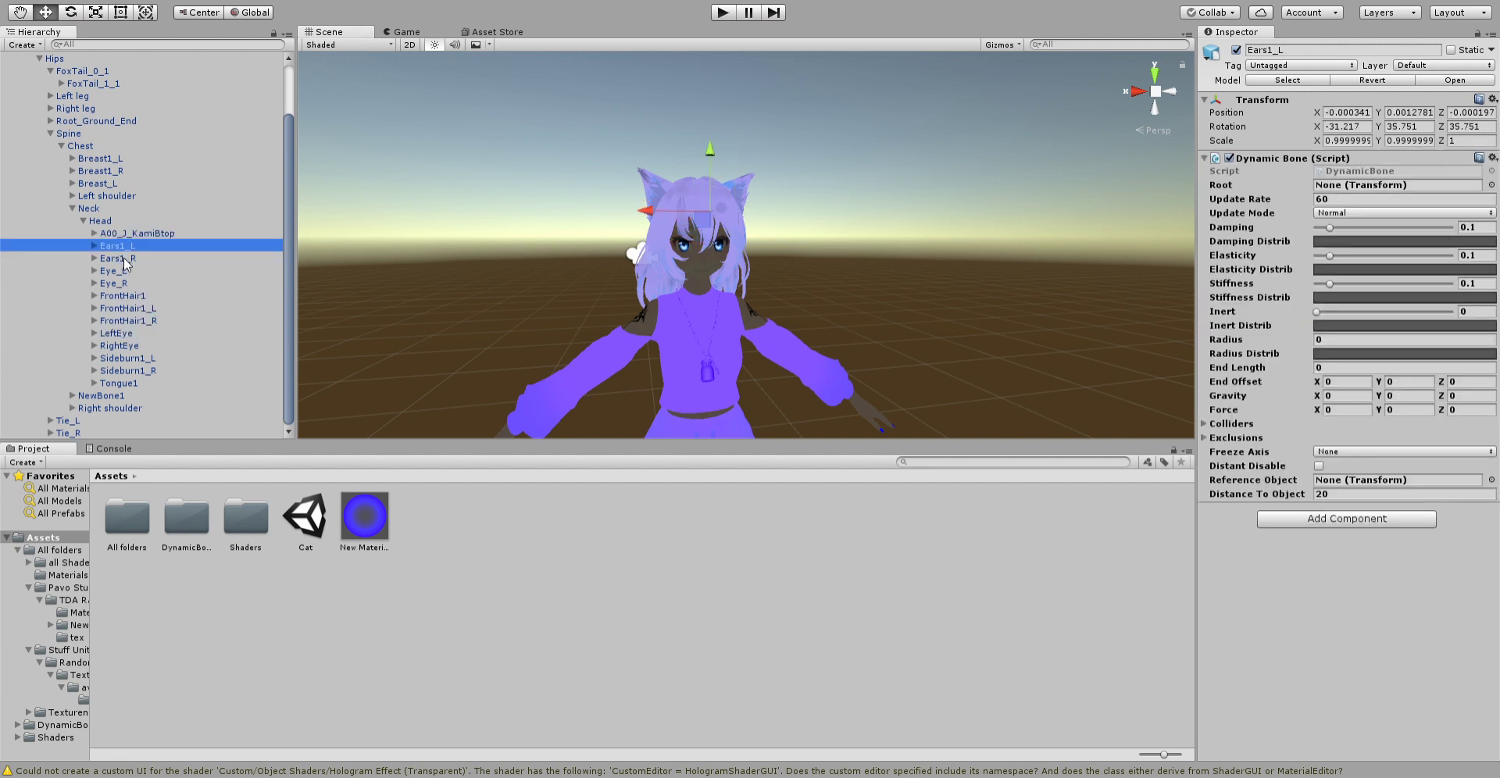
pyautogui.click(124, 261)
pyautogui.click(126, 234)
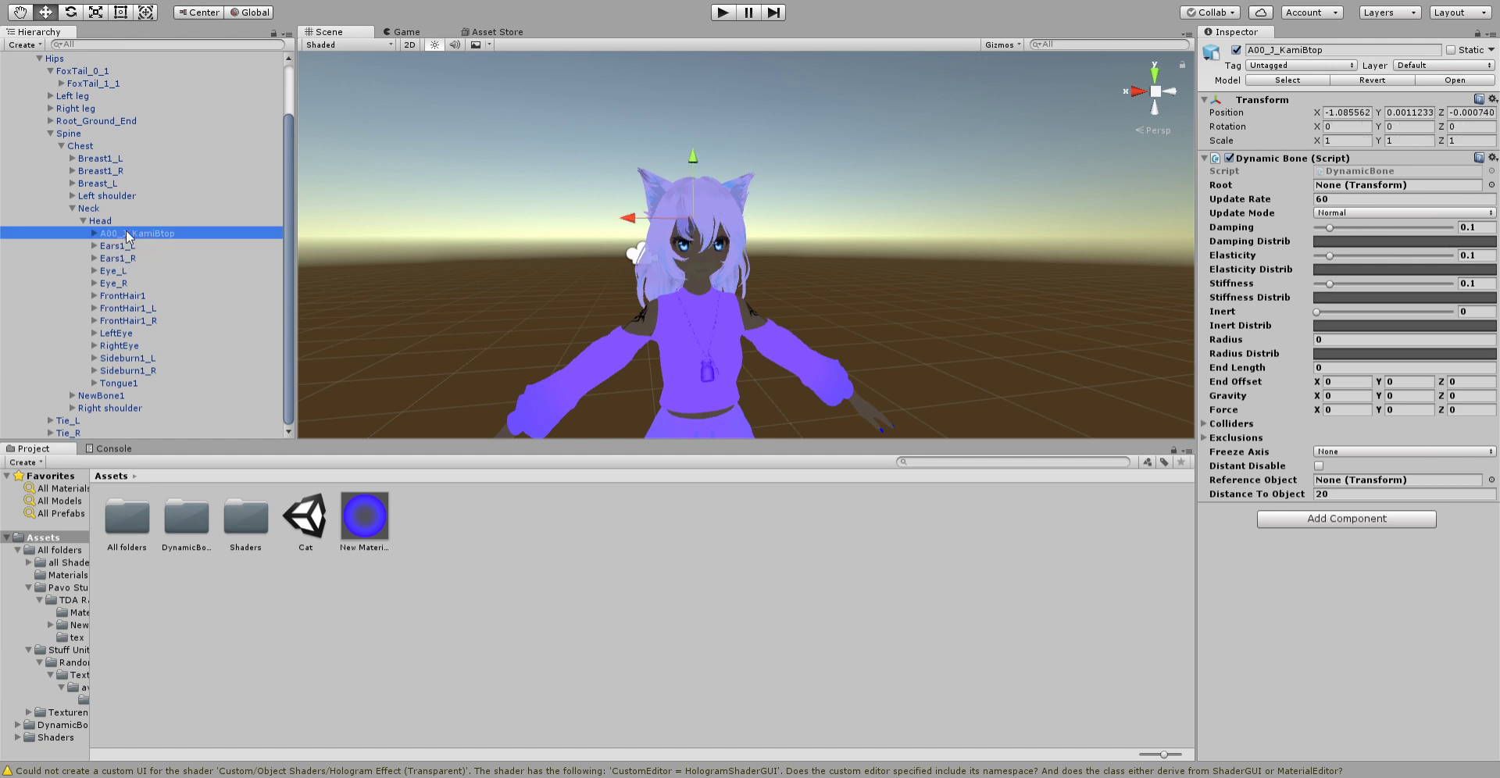
# - Make A00_J_KamiBtop, Ears1_L and Ears1_R each their own Dynamic Bone root
pyautogui.moveTo(119, 239); pyautogui.dragTo(1404, 188)
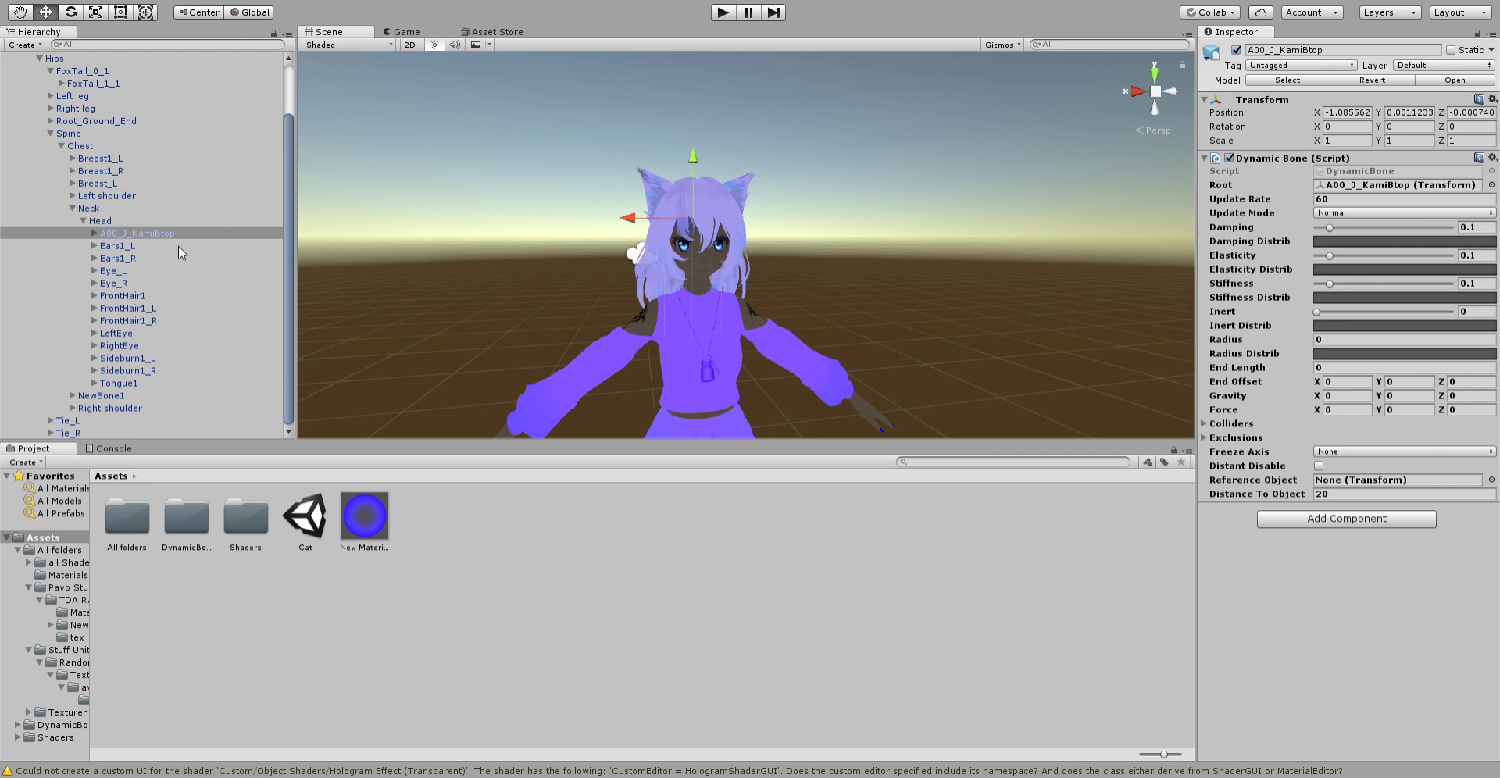
pyautogui.click(111, 246)
pyautogui.moveTo(164, 248); pyautogui.dragTo(1127, 180)
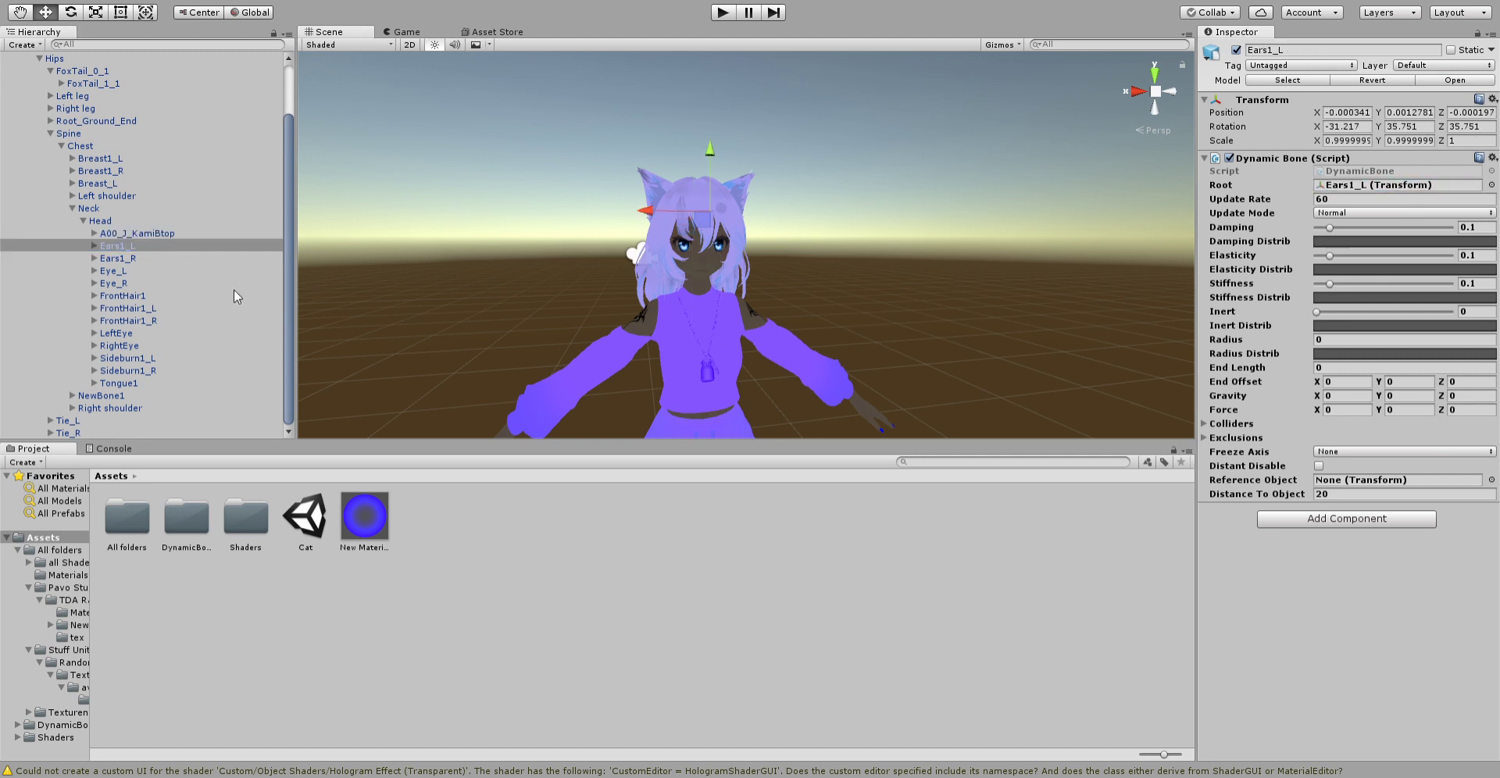
pyautogui.click(179, 258)
pyautogui.moveTo(179, 258); pyautogui.dragTo(1378, 192)
# - Make FrontHair1, FrontHair1_L and FrontHair1_R each their own Dynamic Bone root
pyautogui.click(136, 297)
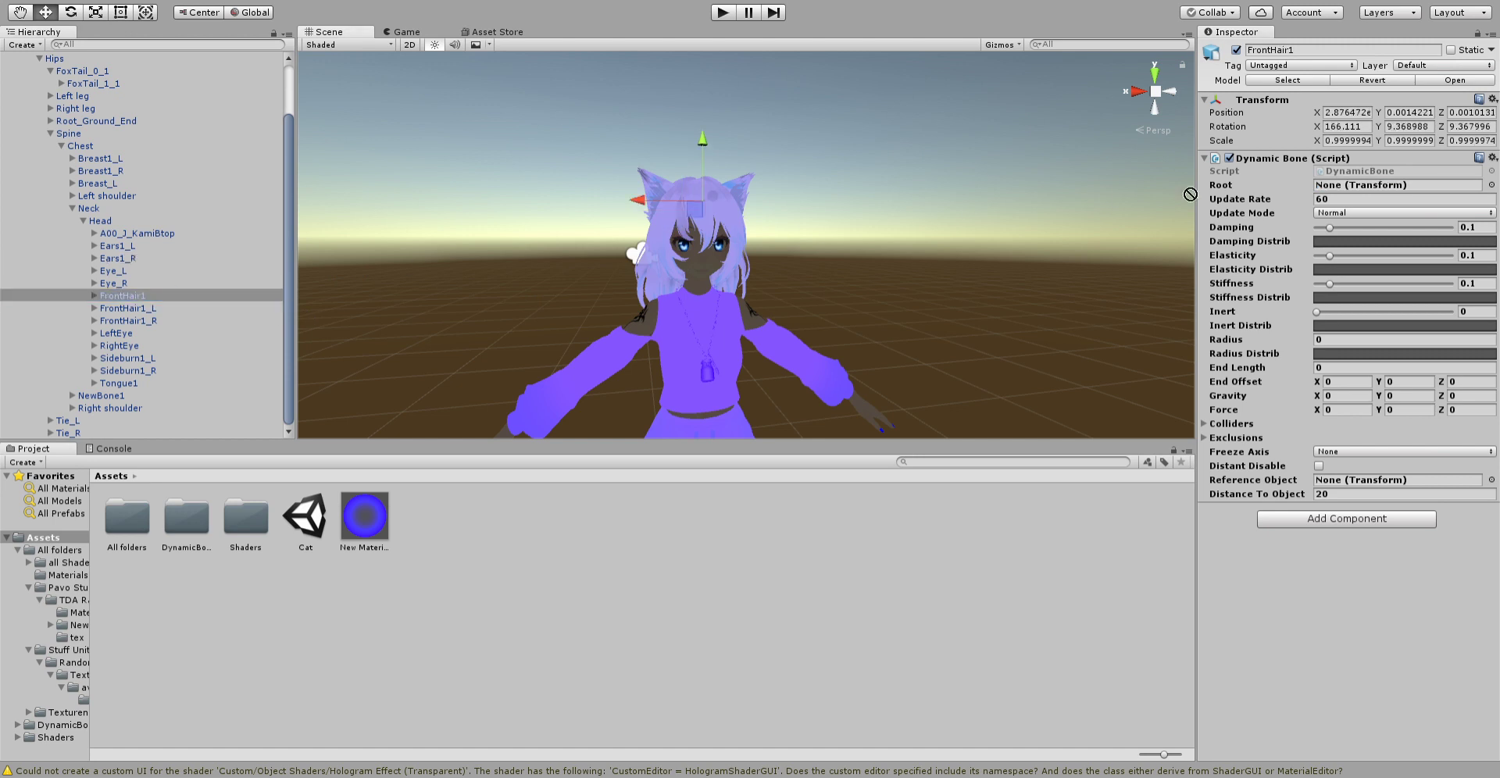
pyautogui.moveTo(136, 297); pyautogui.dragTo(1383, 187)
pyautogui.click(195, 308)
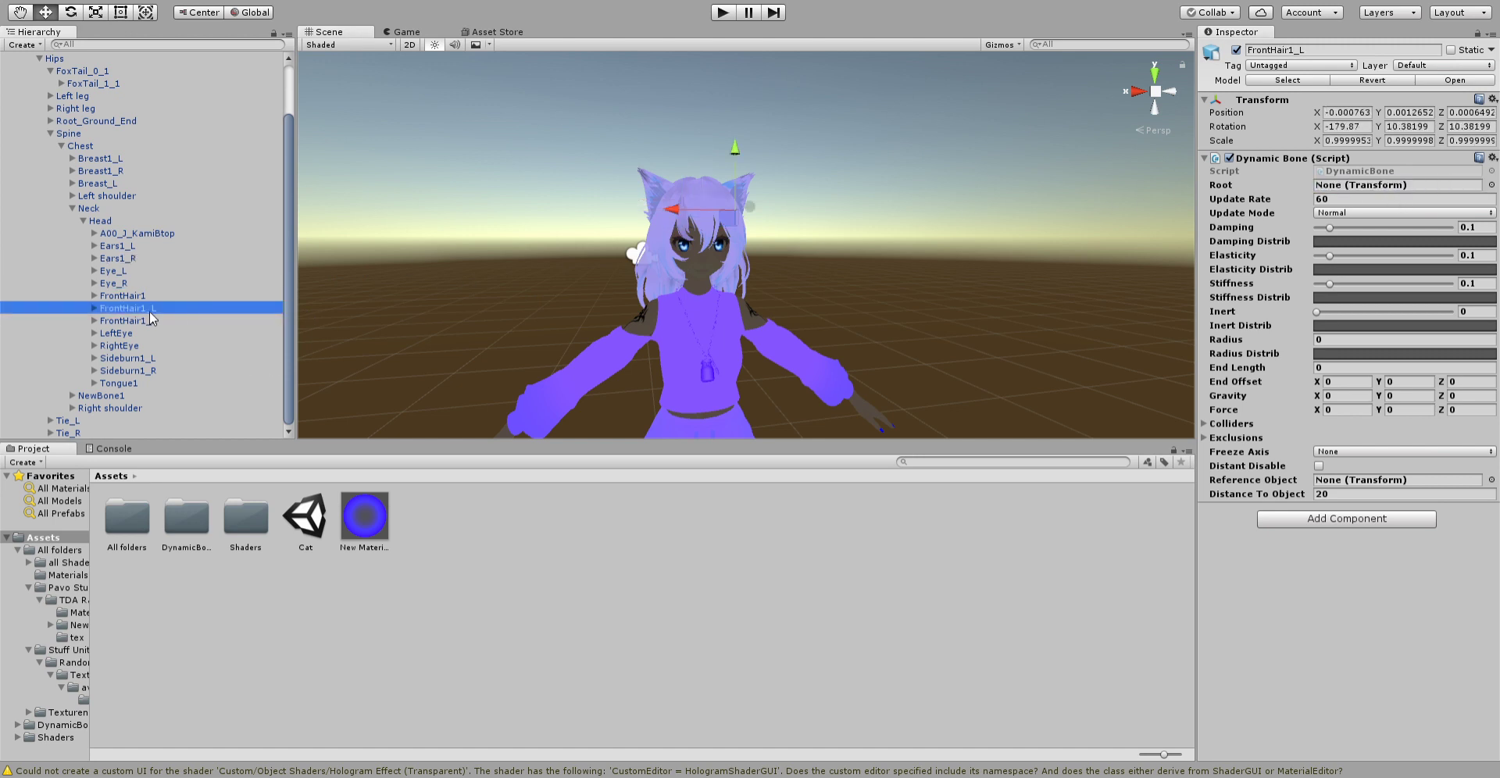
pyautogui.moveTo(156, 311); pyautogui.dragTo(1336, 190)
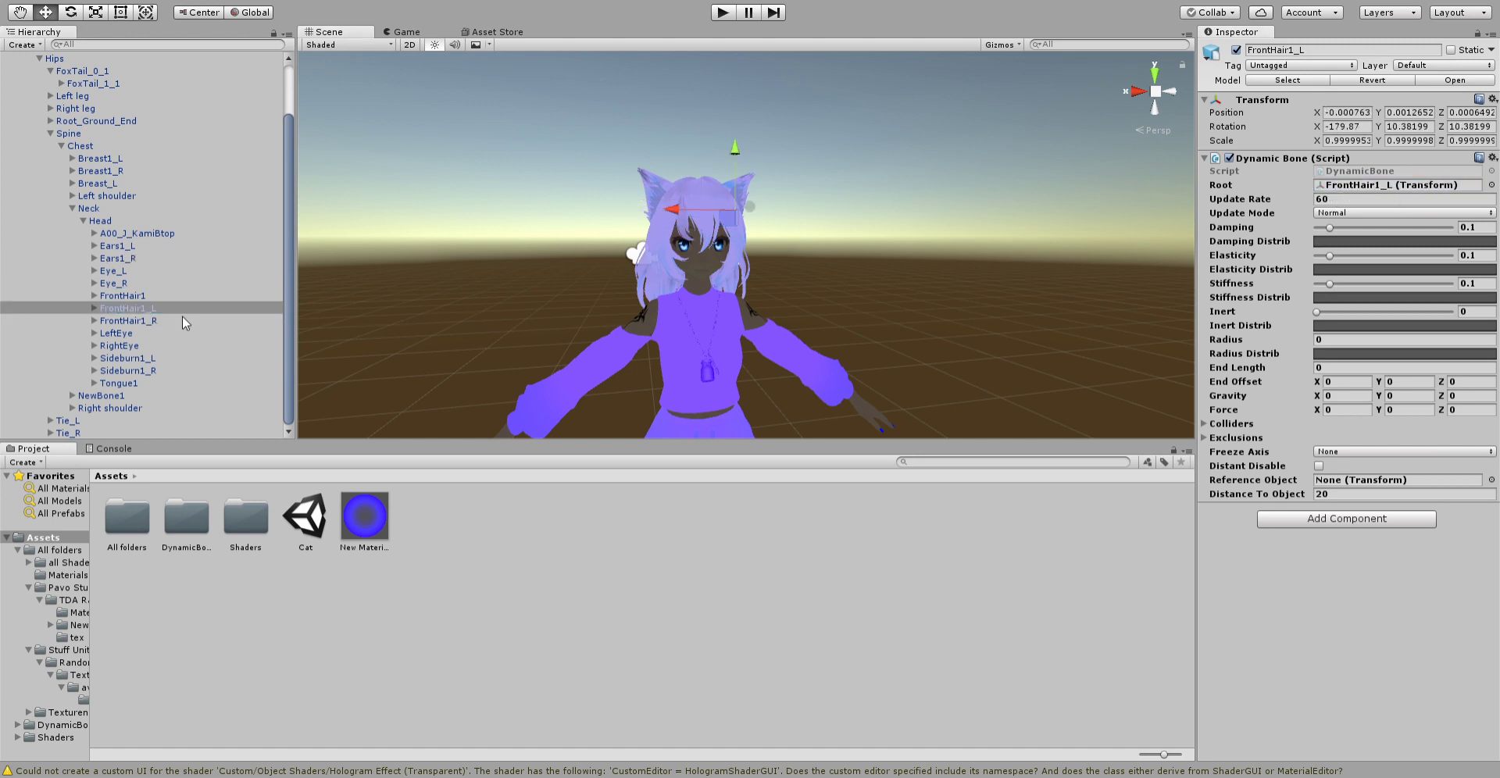
pyautogui.moveTo(184, 322)
pyautogui.mouseDown()
pyautogui.moveTo(814, 273)
pyautogui.moveTo(1430, 188)
pyautogui.mouseUp()
pyautogui.doubleClick(148, 334)
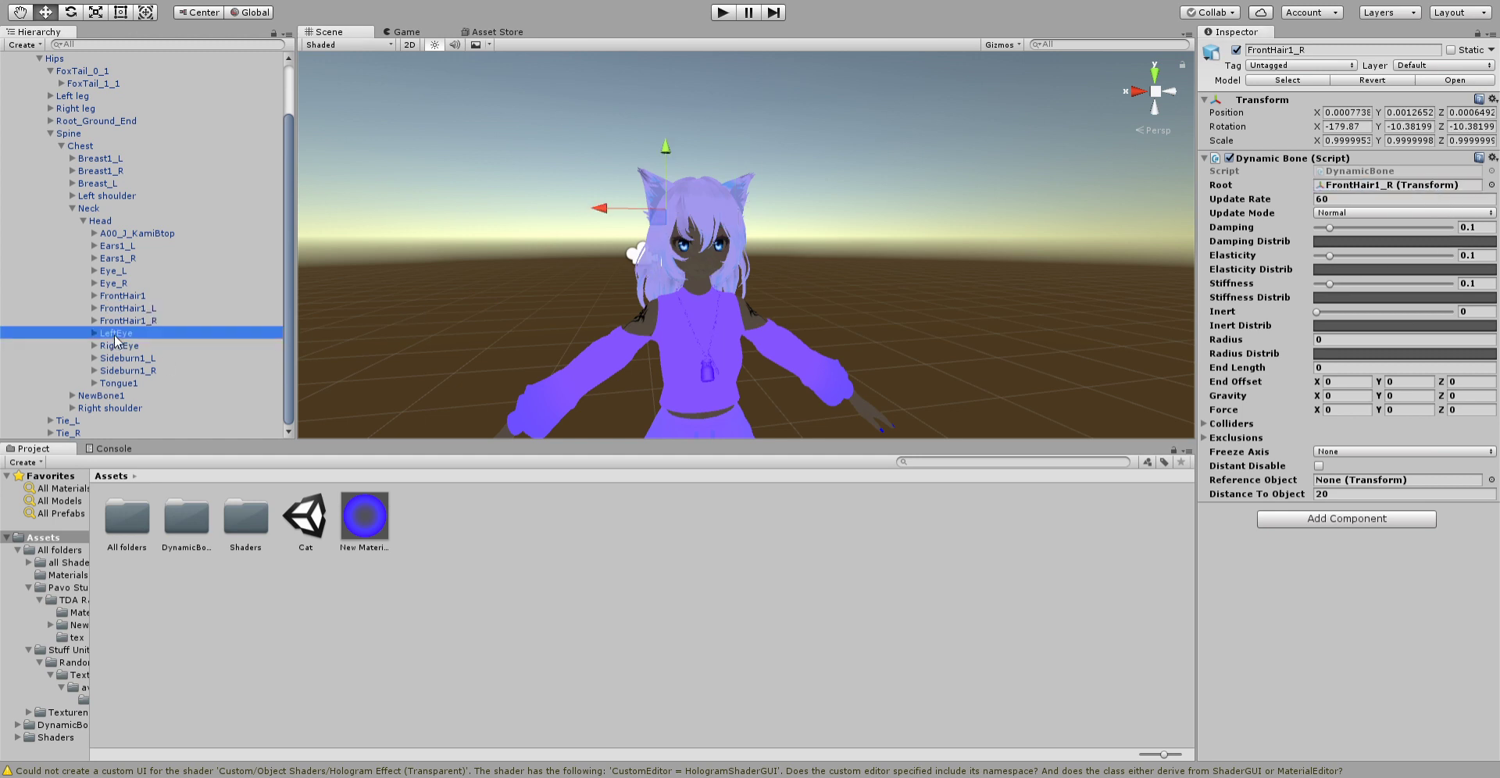
# - Review FrontHair1_R's Dynamic Bone root and settings in the Inspector
pyautogui.click(172, 321)
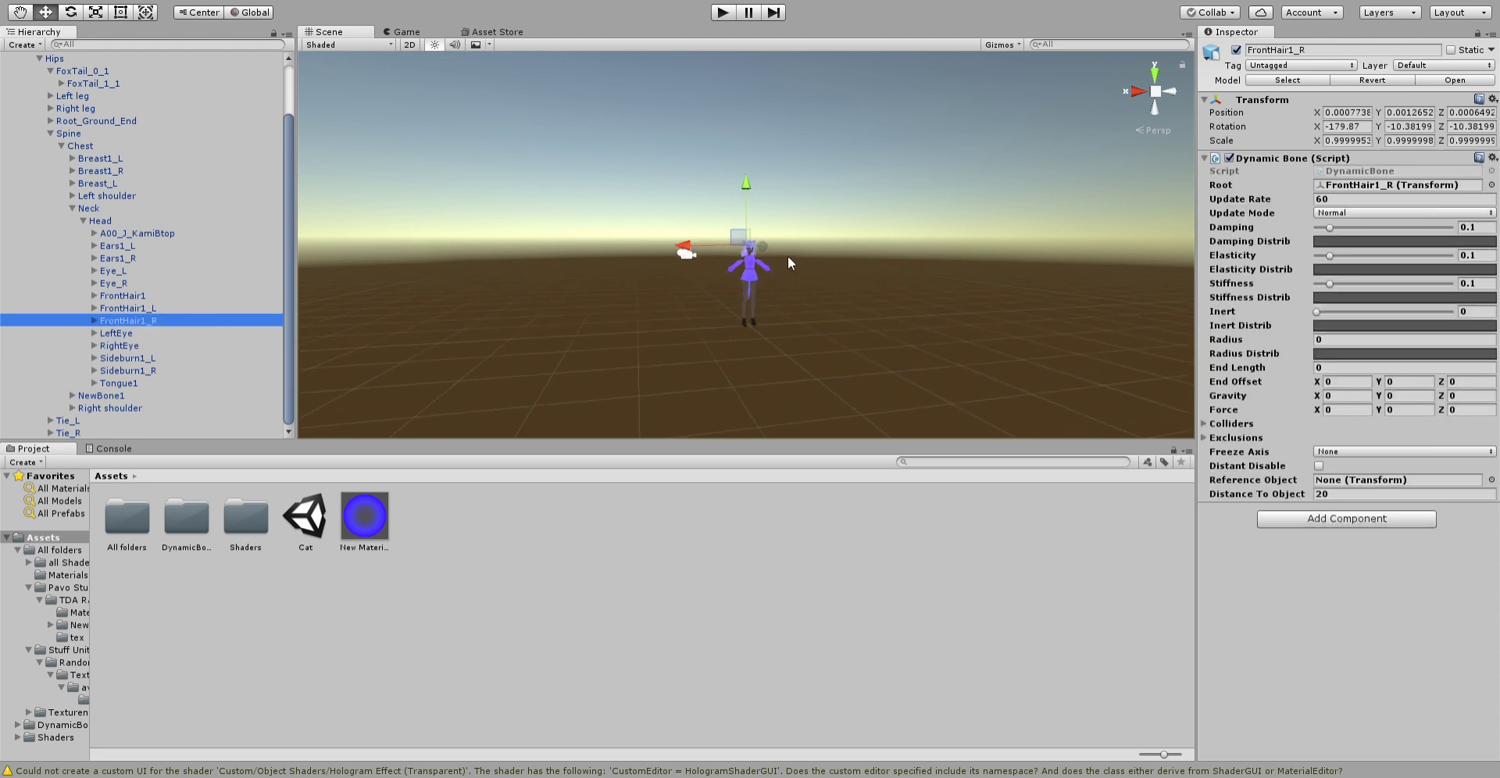
pyautogui.scroll(5, 789, 258)
pyautogui.scroll(5, 764, 375)
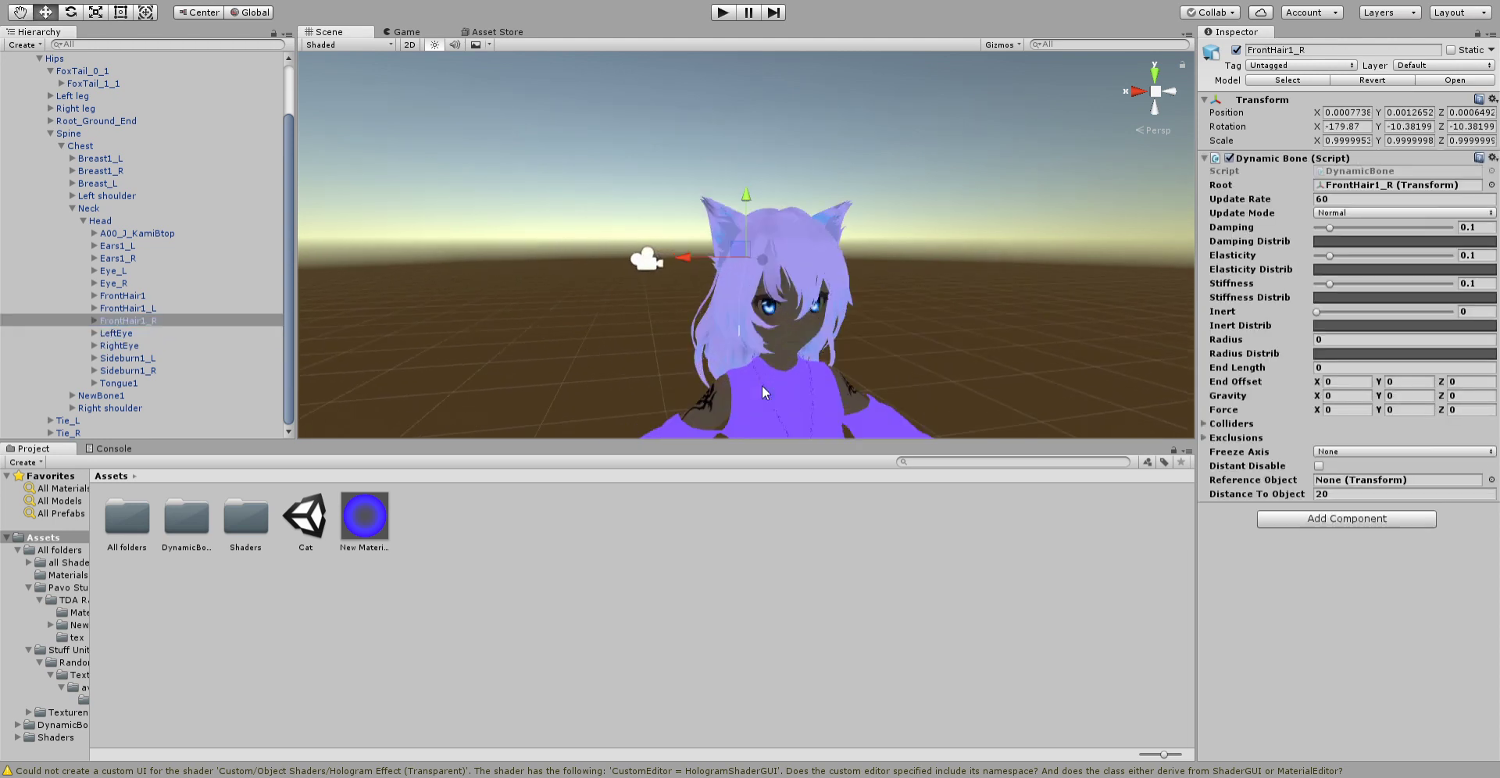
pyautogui.scroll(-3, 880, 268)
pyautogui.scroll(-3, 886, 157)
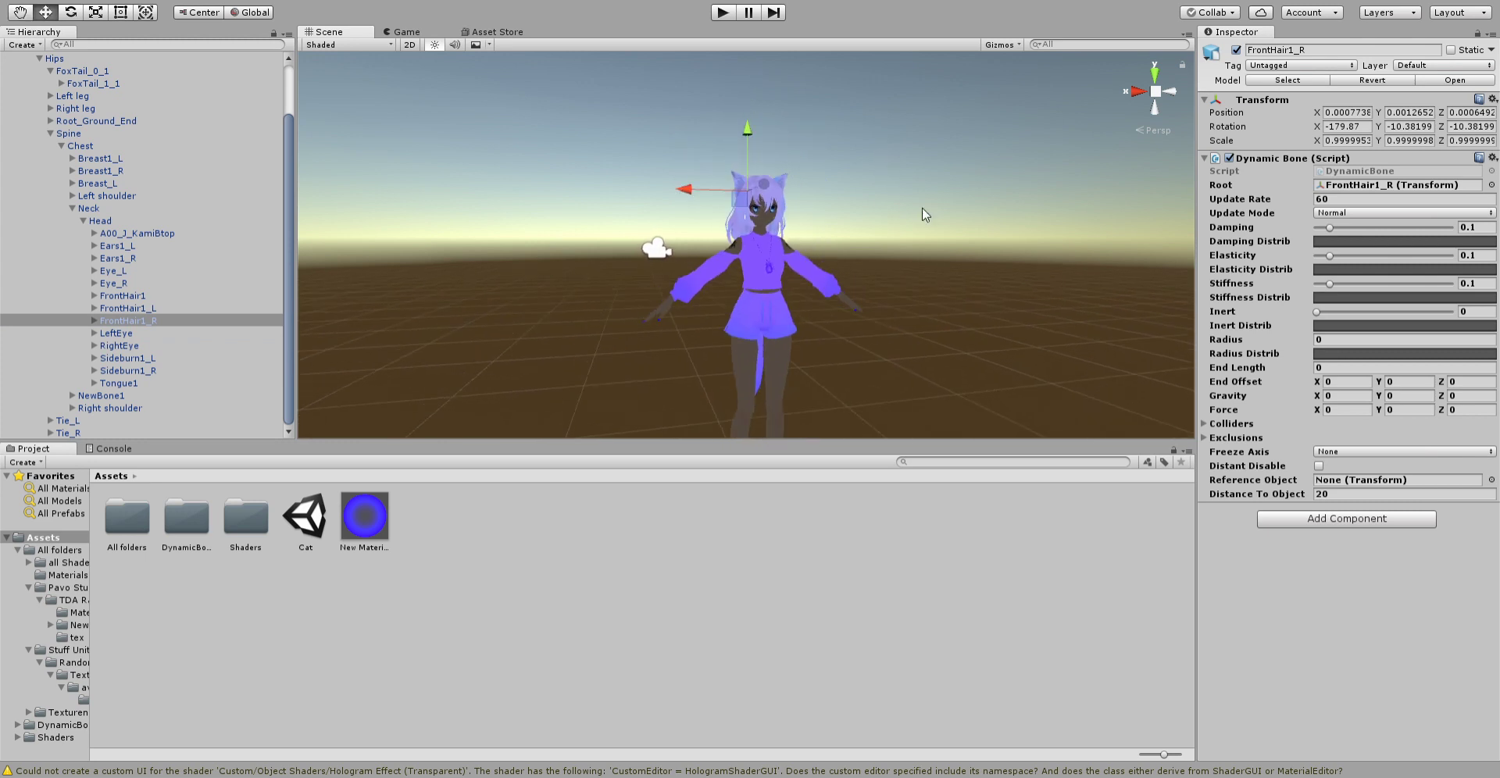
pyautogui.scroll(5, 949, 250)
pyautogui.scroll(-5, 946, 248)
pyautogui.scroll(4, 946, 248)
pyautogui.scroll(-2, 946, 248)
pyautogui.scroll(-2, 946, 248)
pyautogui.scroll(3, 947, 248)
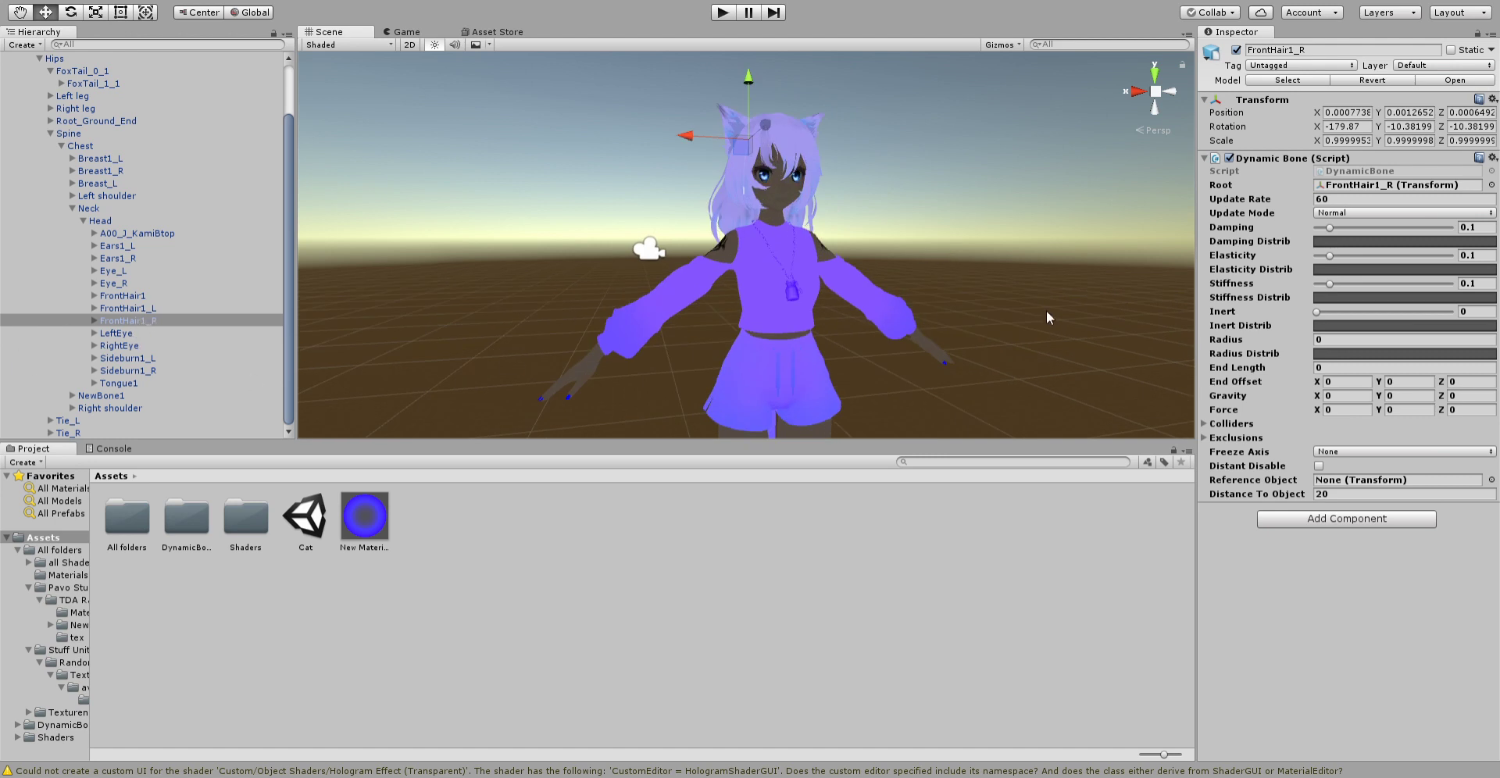
# - Check the Sideburn1_L, Sideburn1_R and FrontHair1 Dynamic Bones, then start play mode
pyautogui.click(118, 358)
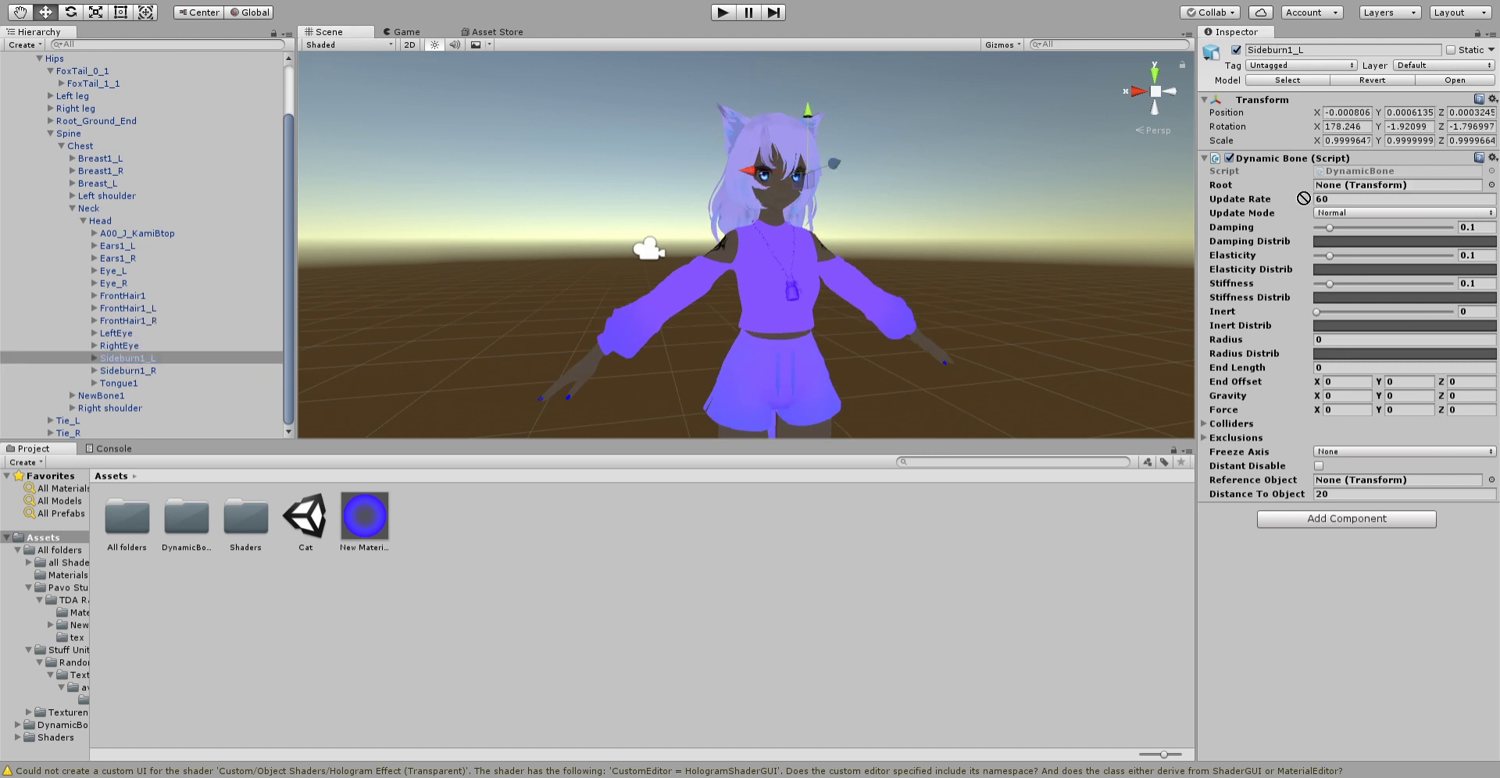
pyautogui.click(114, 370)
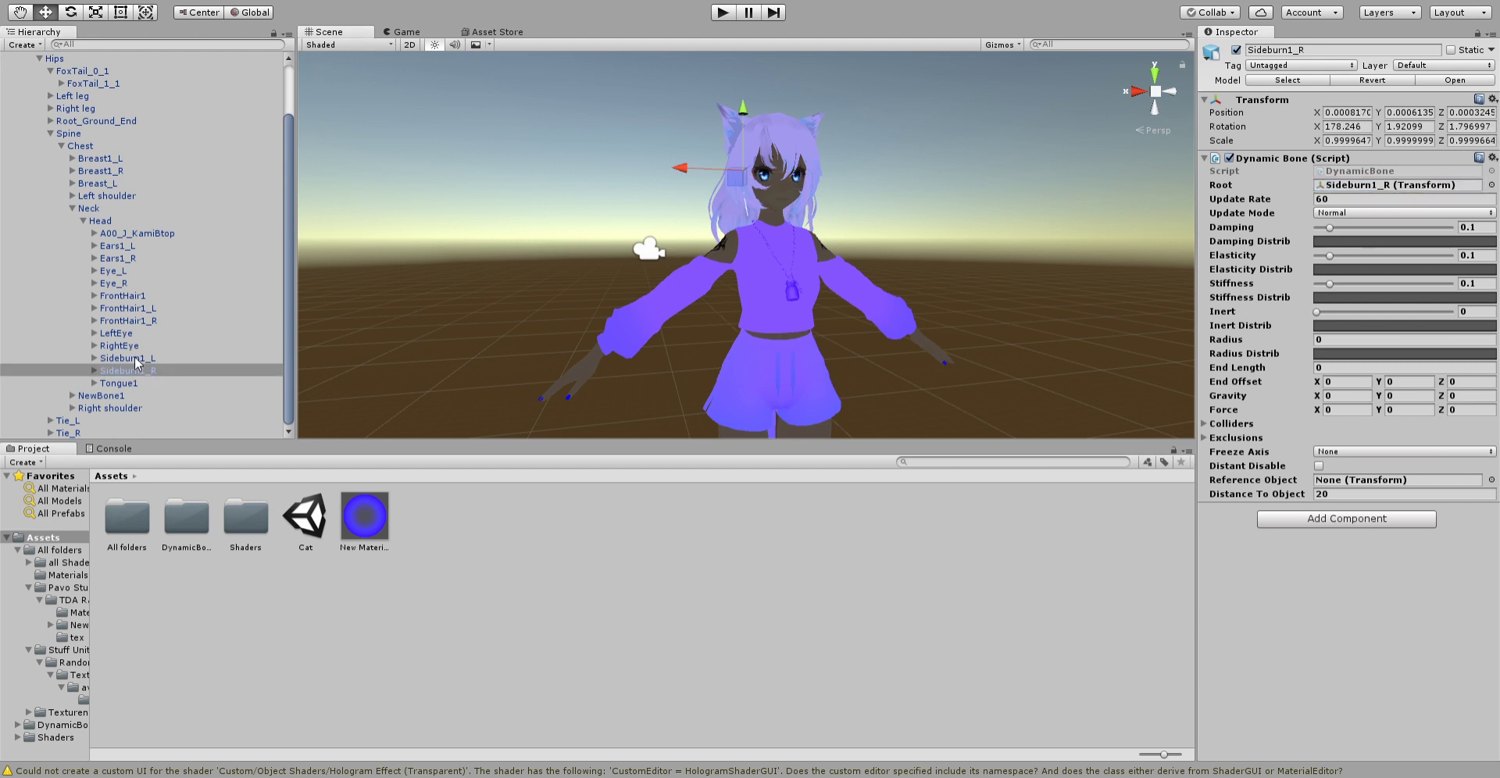
pyautogui.moveTo(136, 357); pyautogui.dragTo(138, 327)
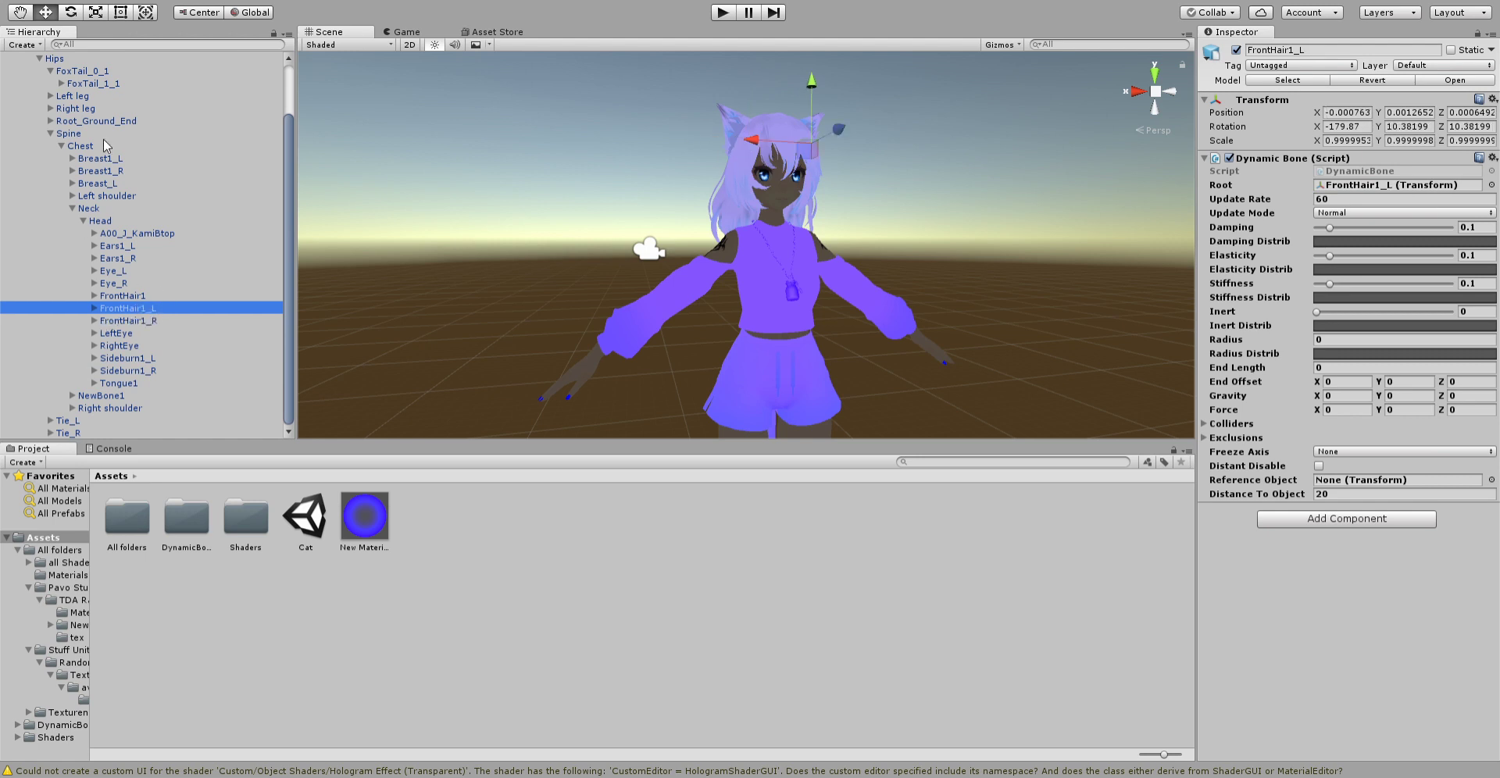
pyautogui.click(106, 159)
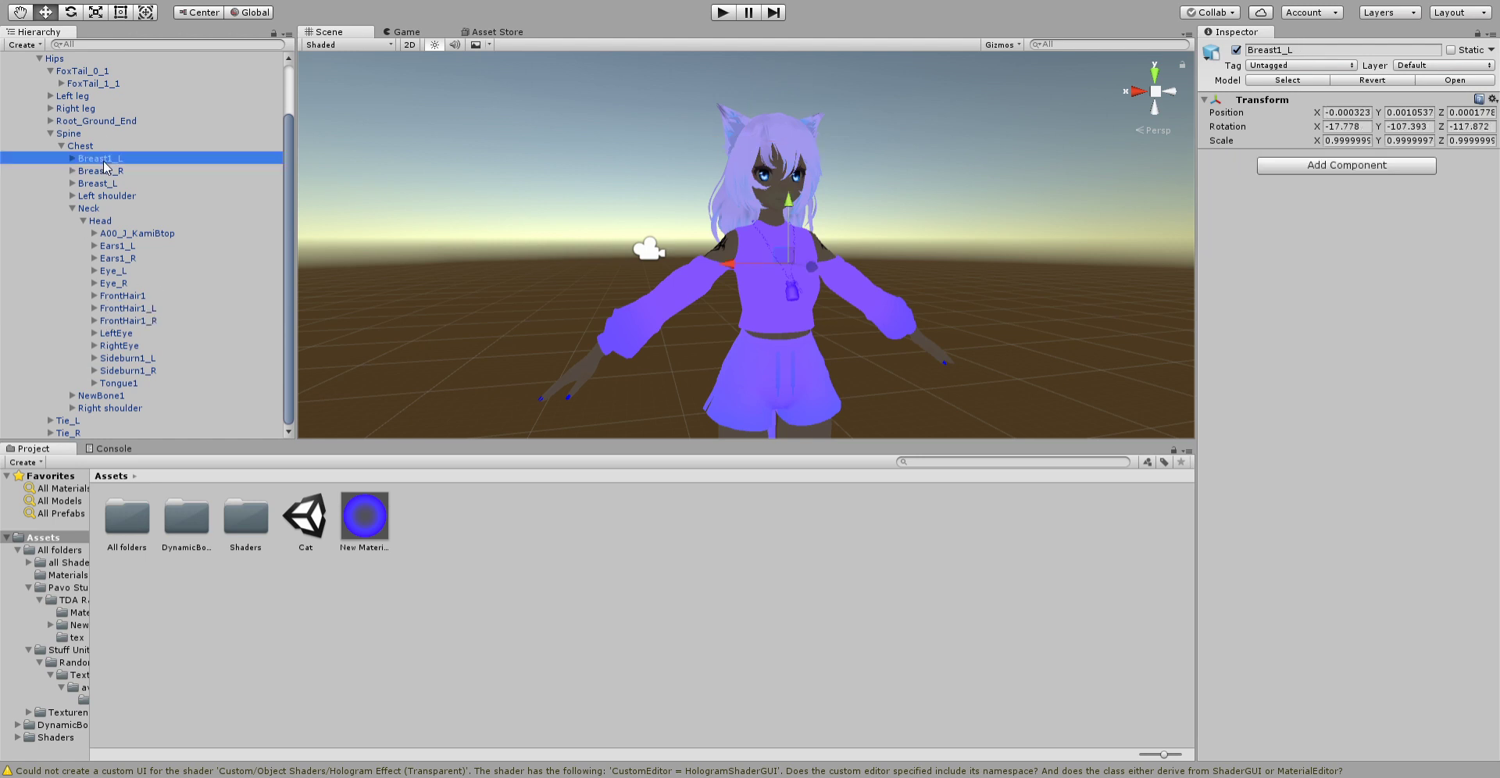
pyautogui.click(138, 296)
pyautogui.click(722, 12)
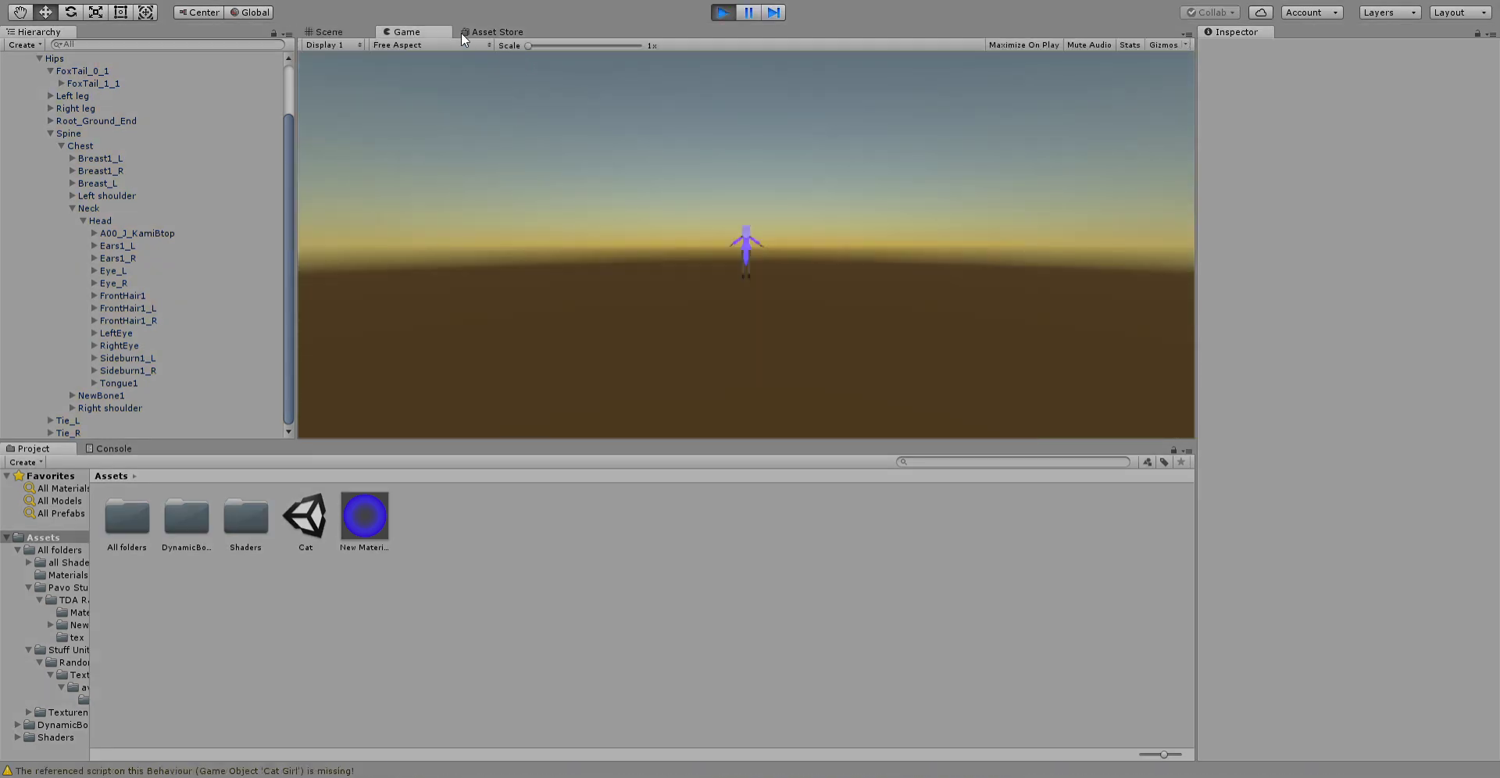
# - Nudge the Head bone sideways and back, then view A00_J_KamiBtop's Dynamic Bone
pyautogui.click(343, 32)
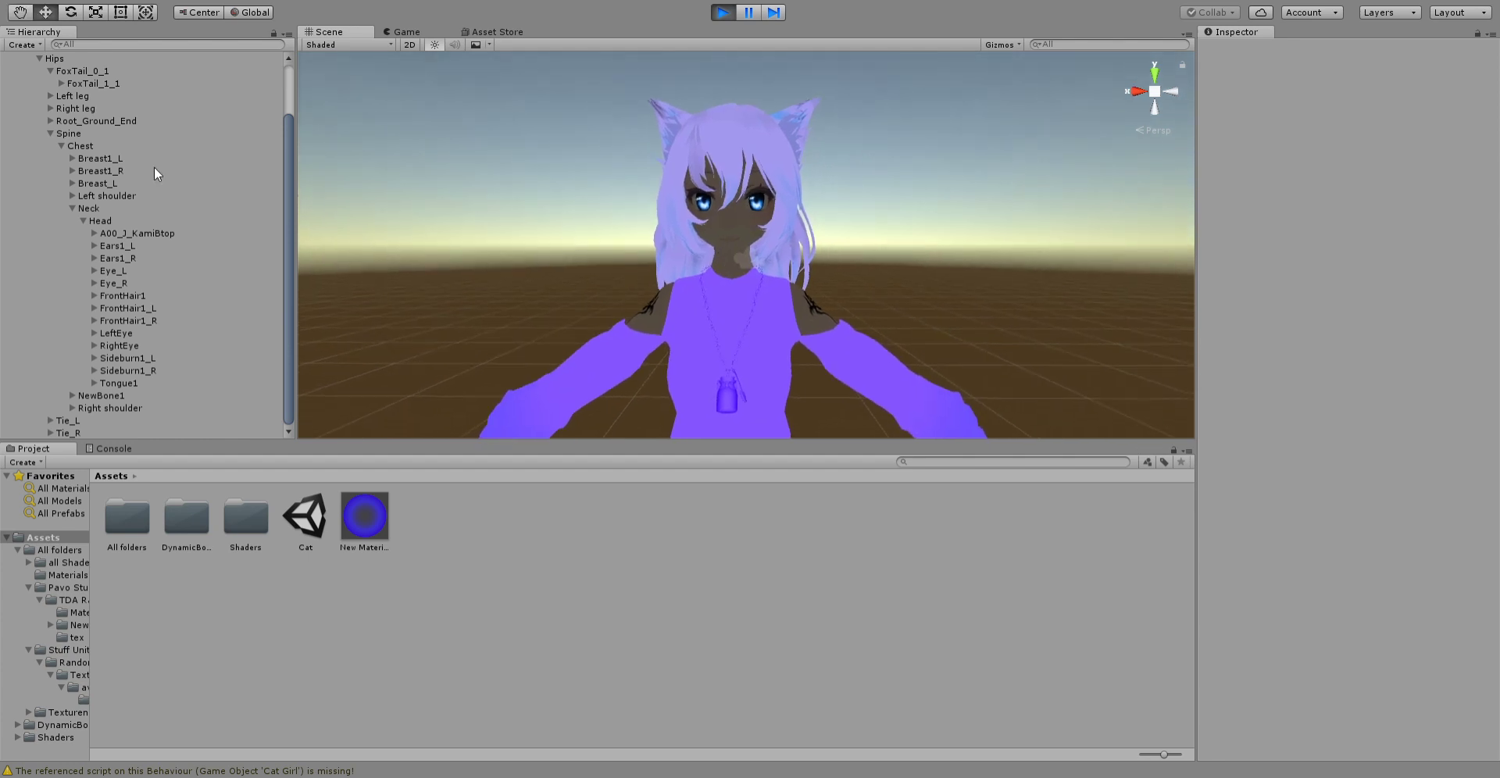
pyautogui.click(111, 222)
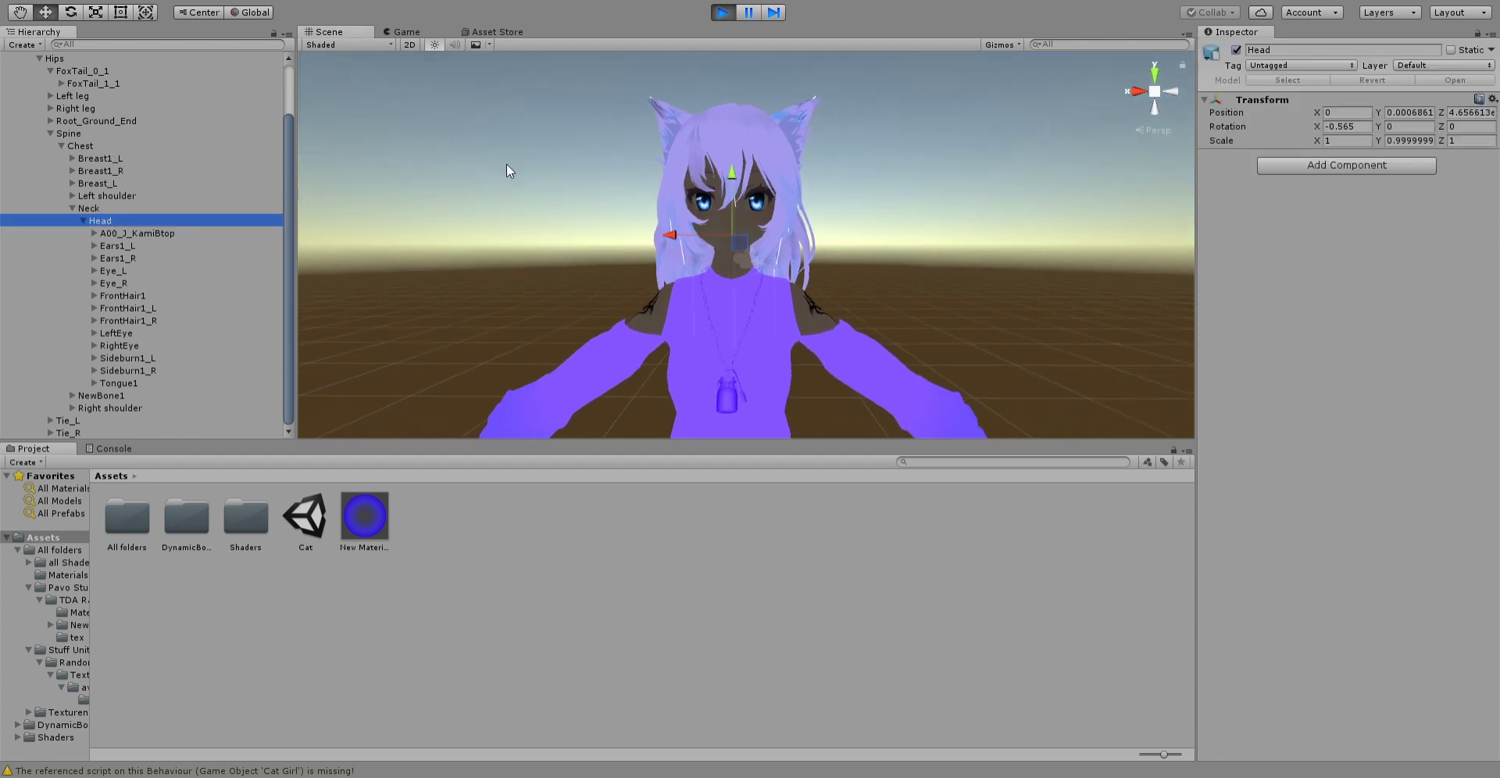
pyautogui.moveTo(664, 232); pyautogui.dragTo(655, 242)
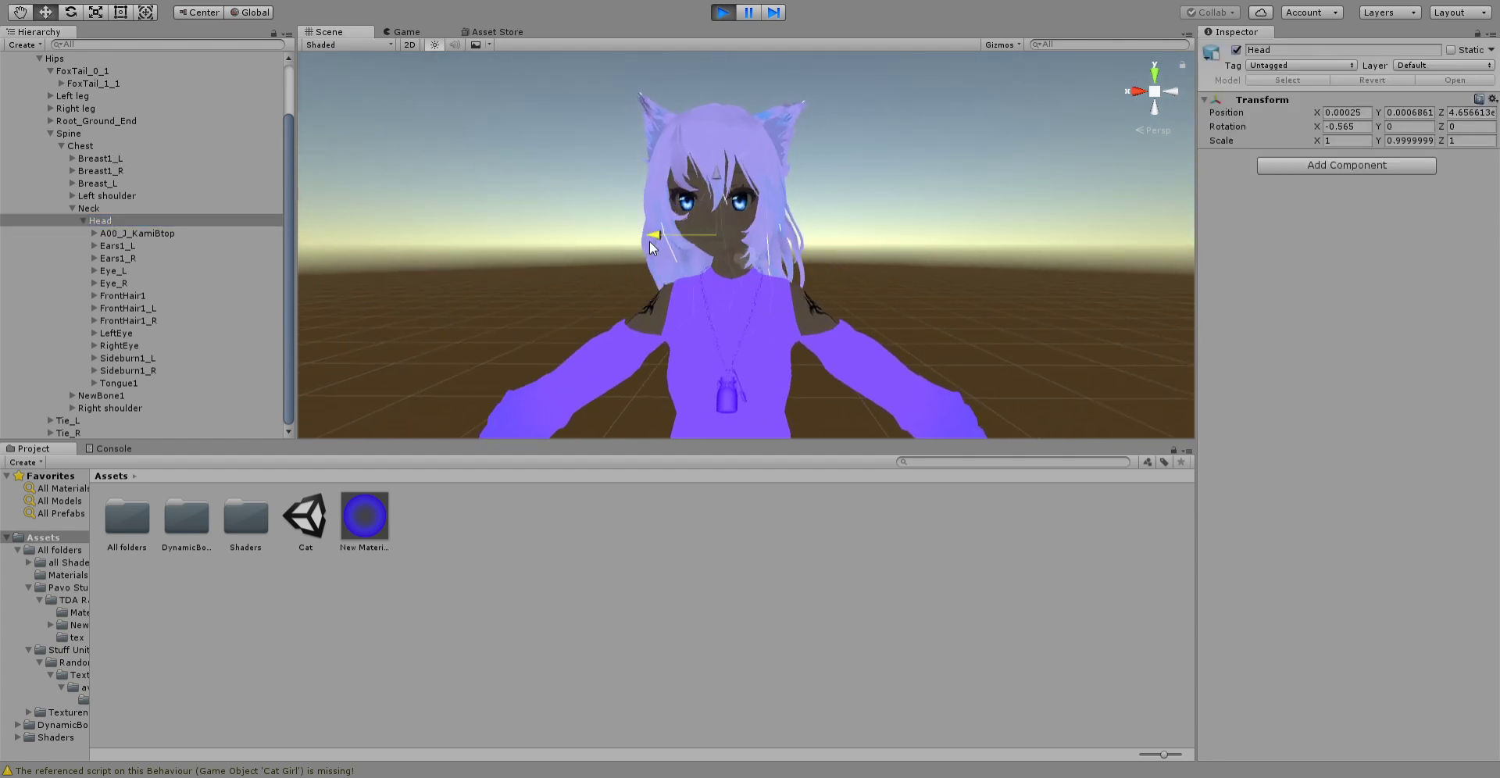
pyautogui.moveTo(654, 242); pyautogui.dragTo(708, 224)
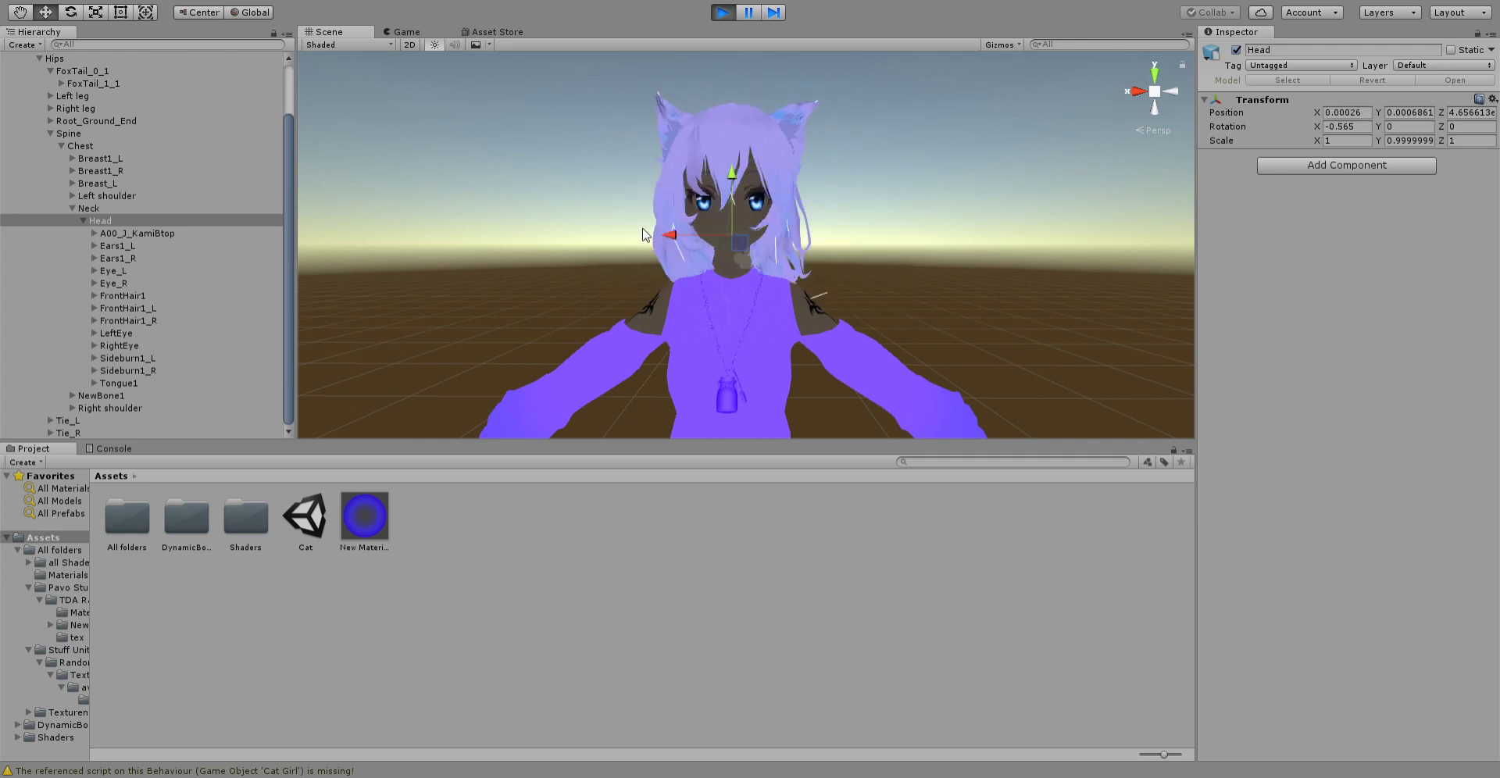
pyautogui.click(125, 233)
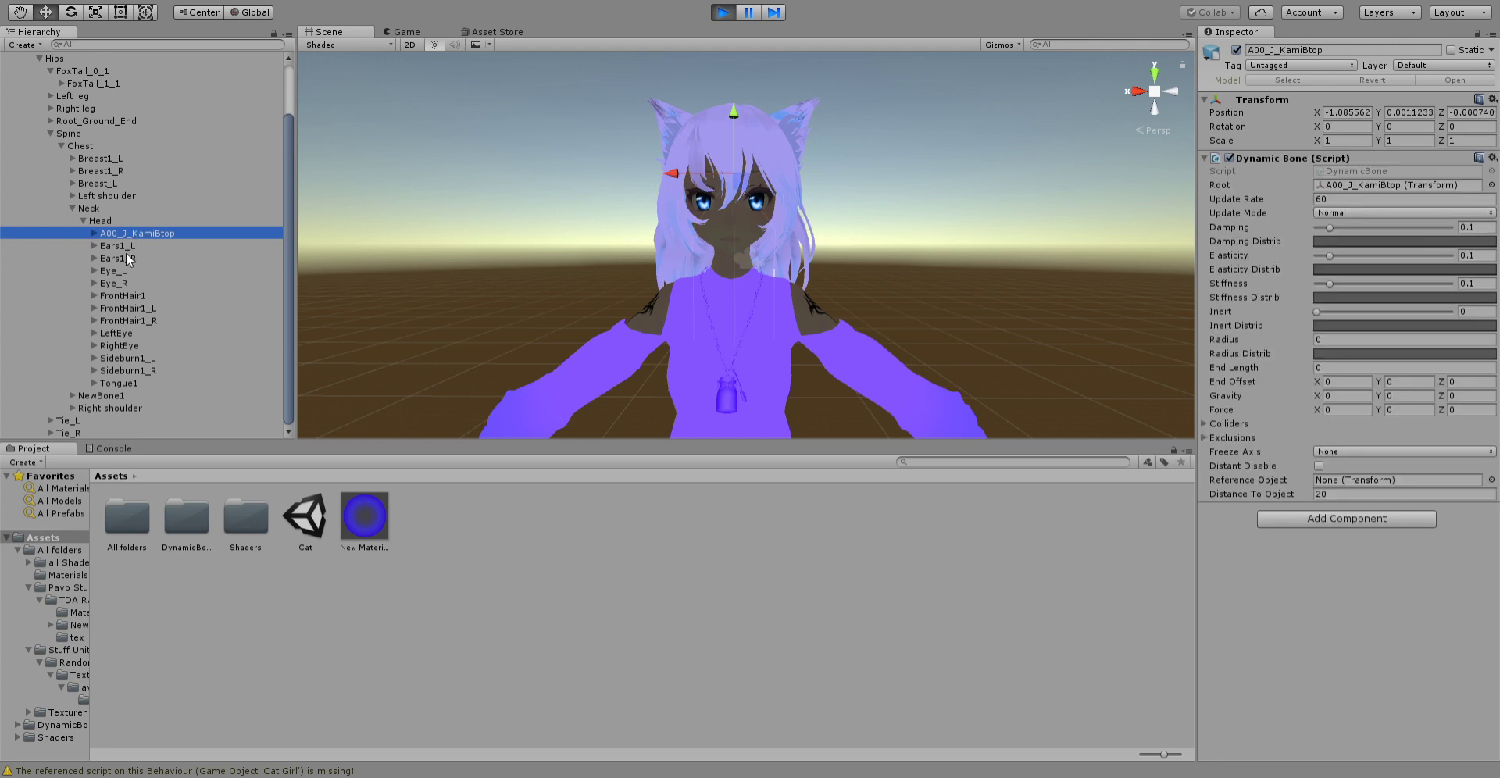
# - Set Dynamic Bone elasticity to 0.05 on the top hair and both ear bones
pyautogui.keyDown('shift'); pyautogui.click(120, 259); pyautogui.keyUp('shift')
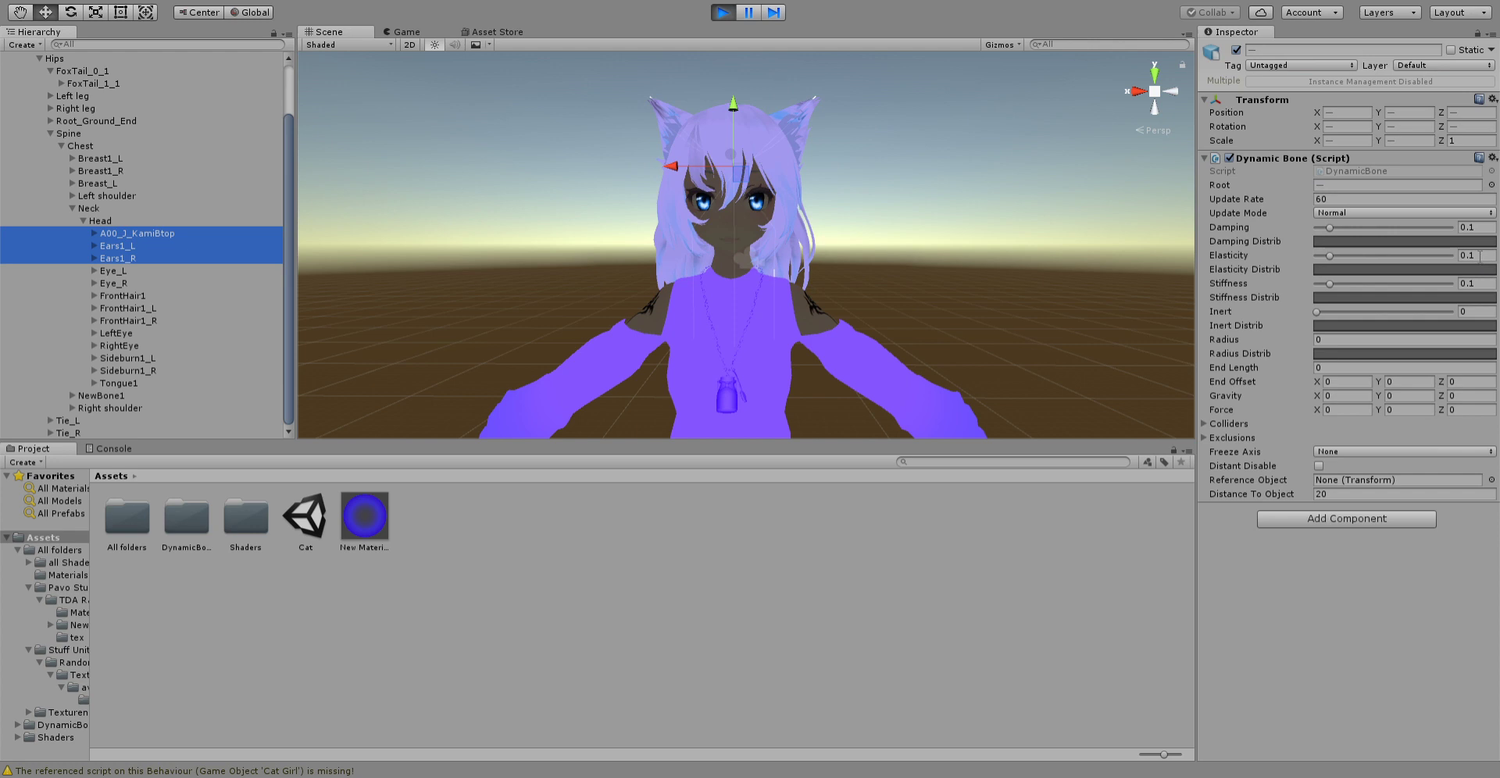
pyautogui.moveTo(632, 256); pyautogui.dragTo(750, 258, button='right')
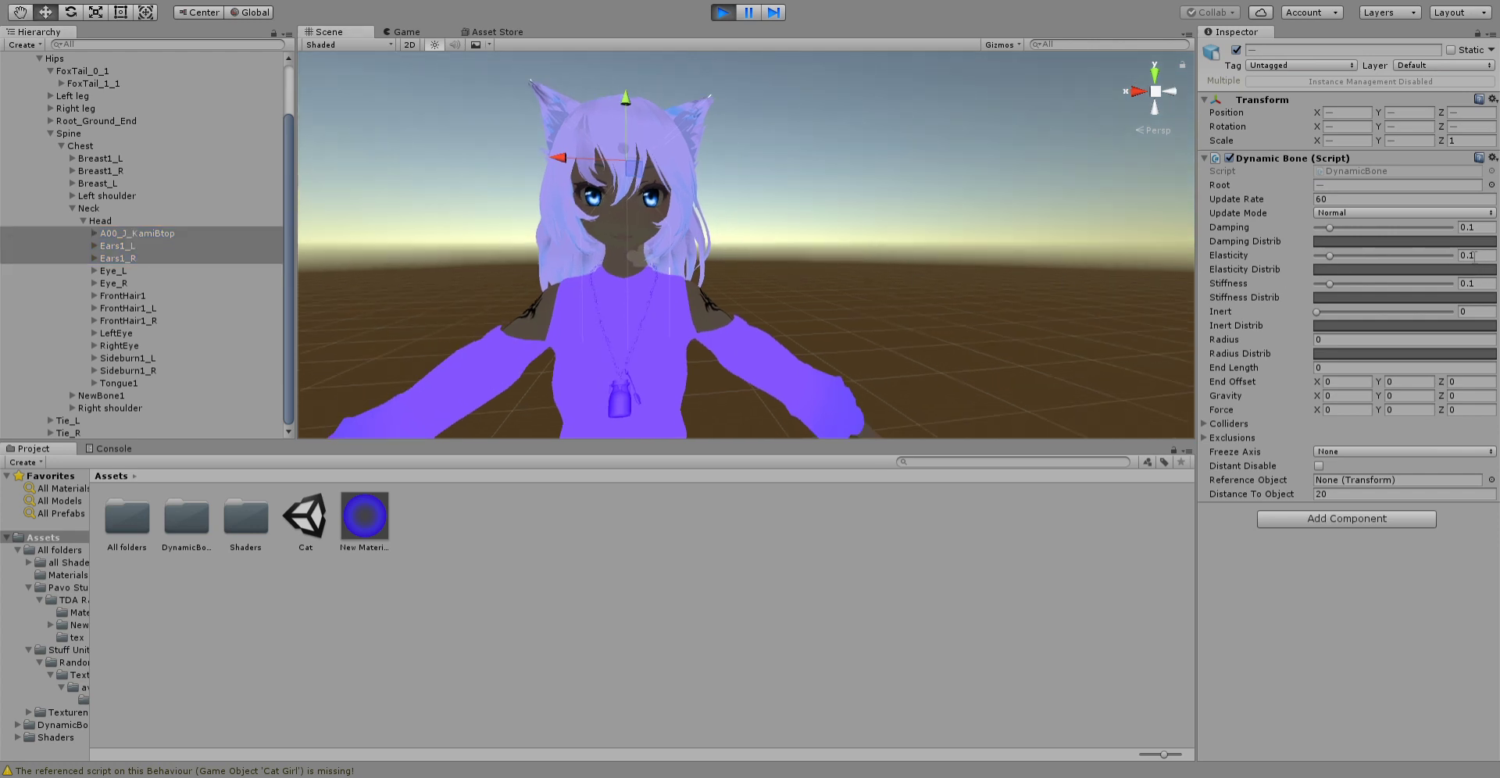
pyautogui.click(1473, 255)
pyautogui.write('05')
pyautogui.click(1475, 228)
pyautogui.click(859, 351)
pyautogui.moveTo(860, 352); pyautogui.dragTo(953, 336, button='middle')
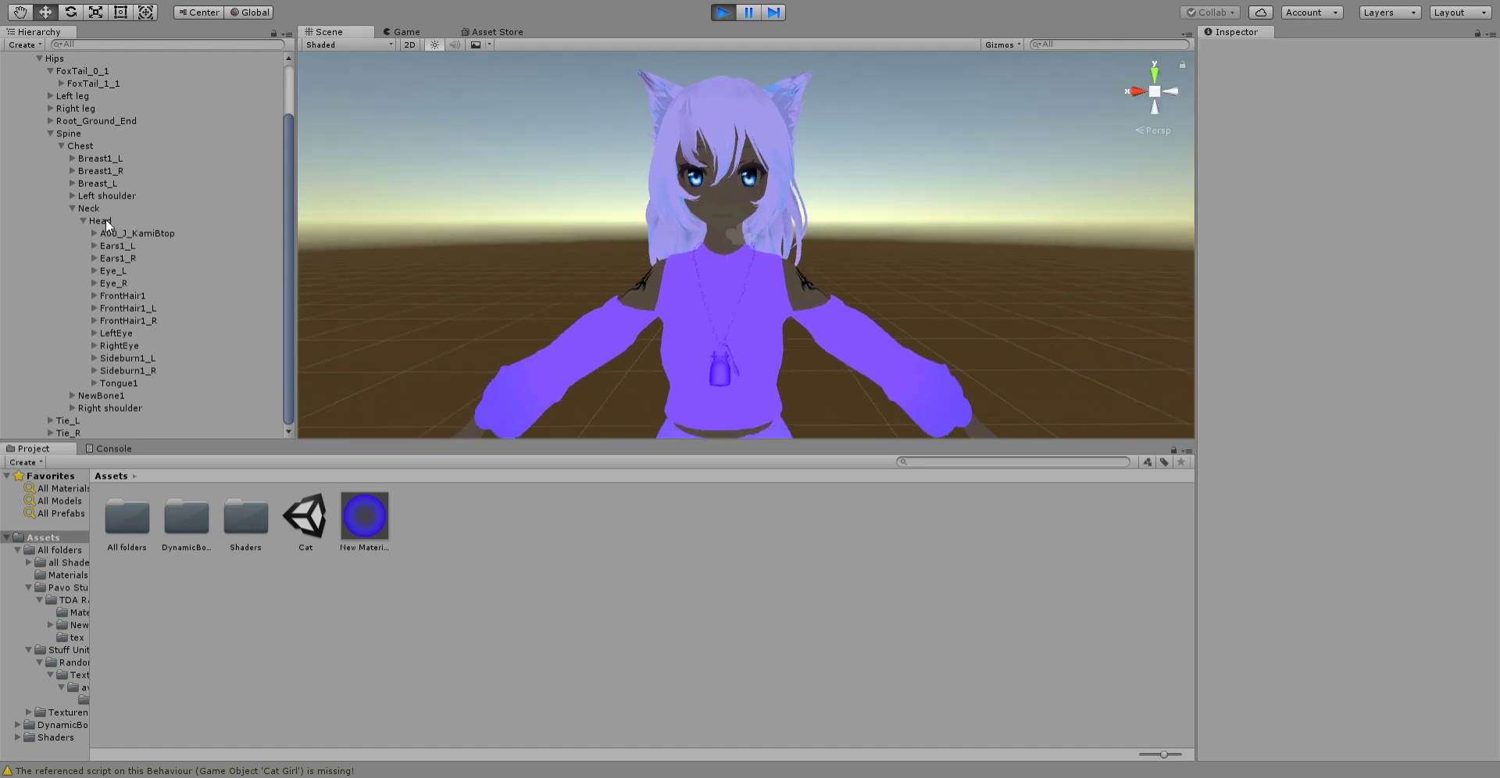
# - Recentre the Head, then give A00_J_KamiBtop and both ear bones damping 0.2
pyautogui.click(102, 221)
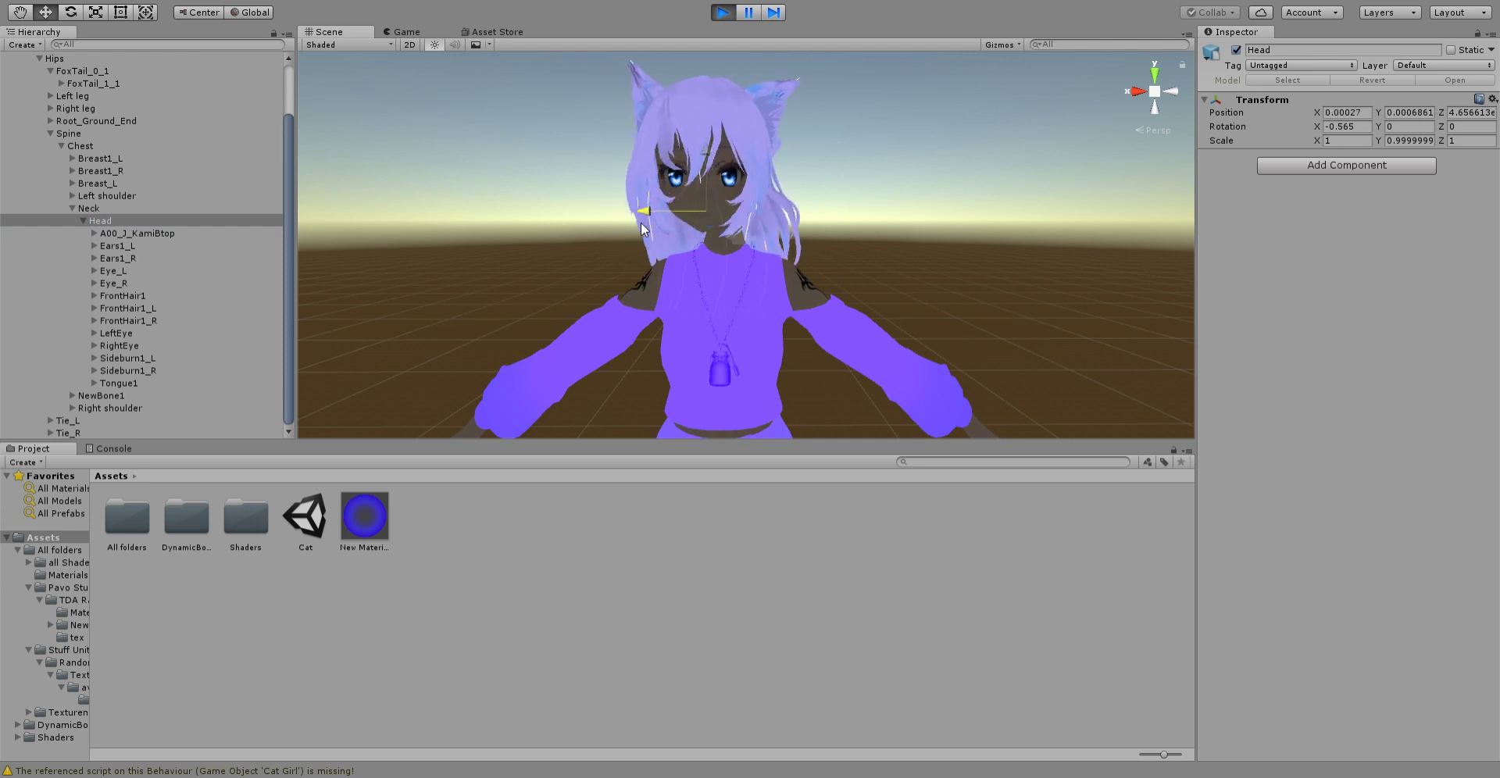
pyautogui.moveTo(642, 228); pyautogui.dragTo(639, 229)
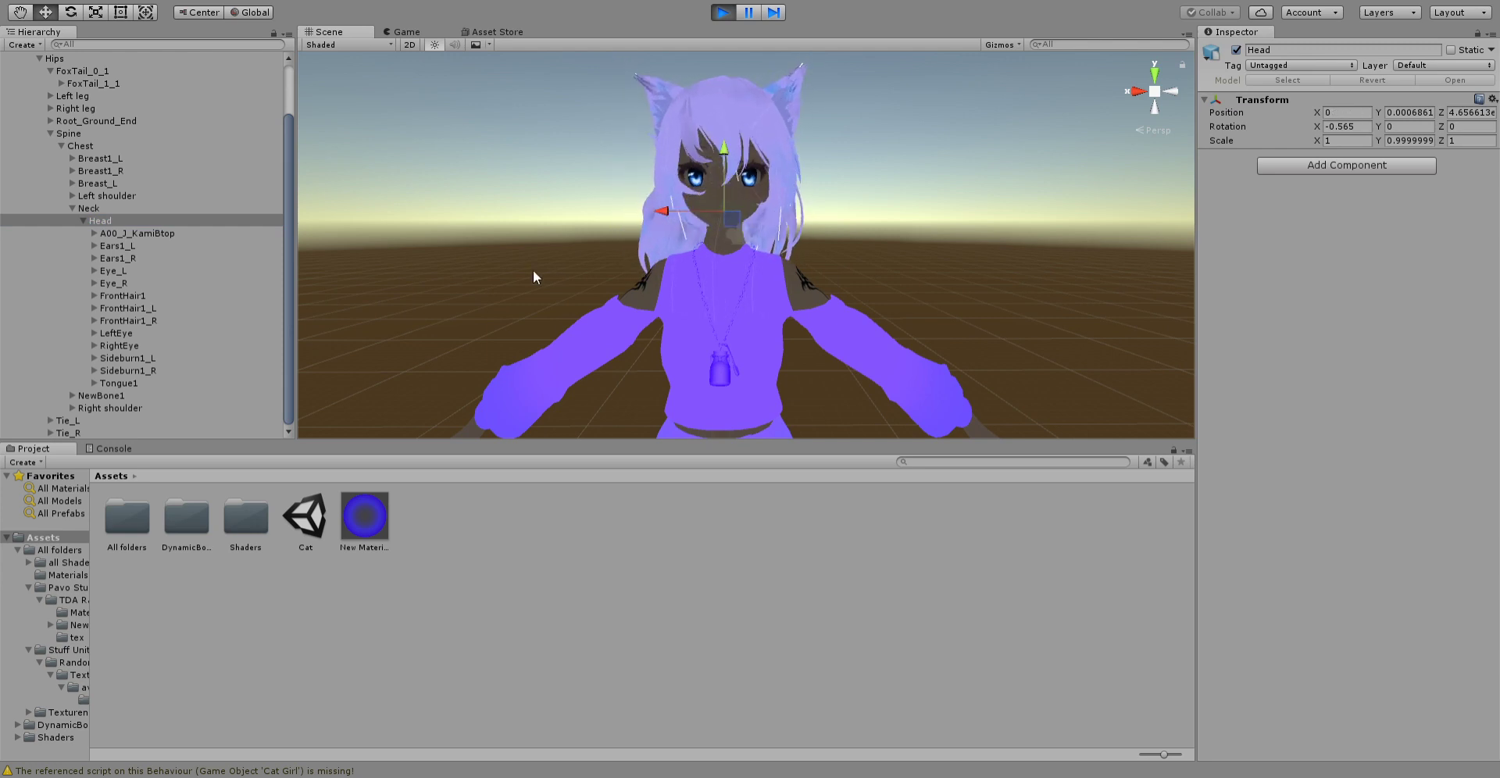
pyautogui.click(122, 232)
pyautogui.keyDown('shift'); pyautogui.click(120, 258); pyautogui.keyUp('shift')
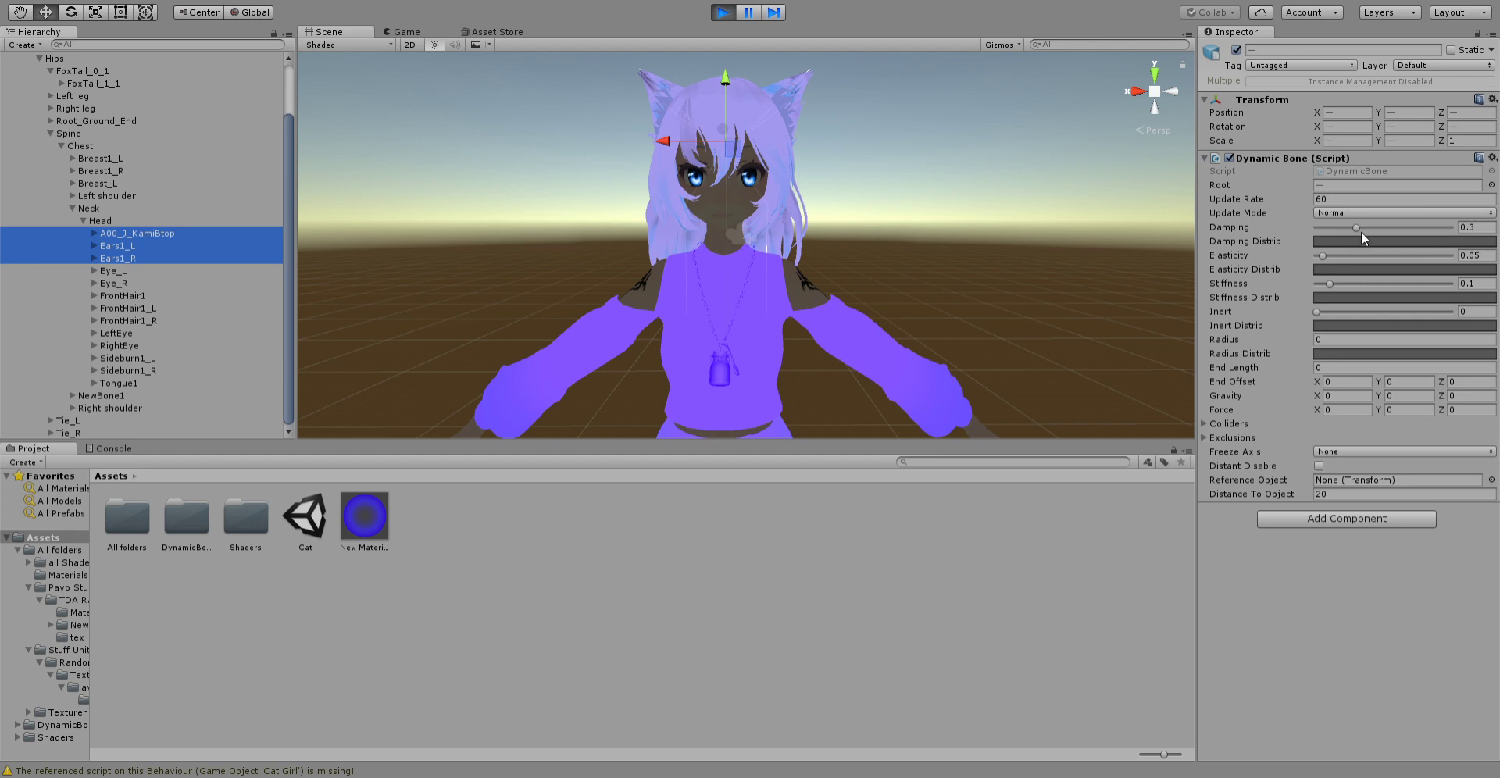
pyautogui.click(1470, 228)
pyautogui.write('0.2')
# - Set elasticity to 0.05 on the three FrontHair1 bones
pyautogui.click(133, 297)
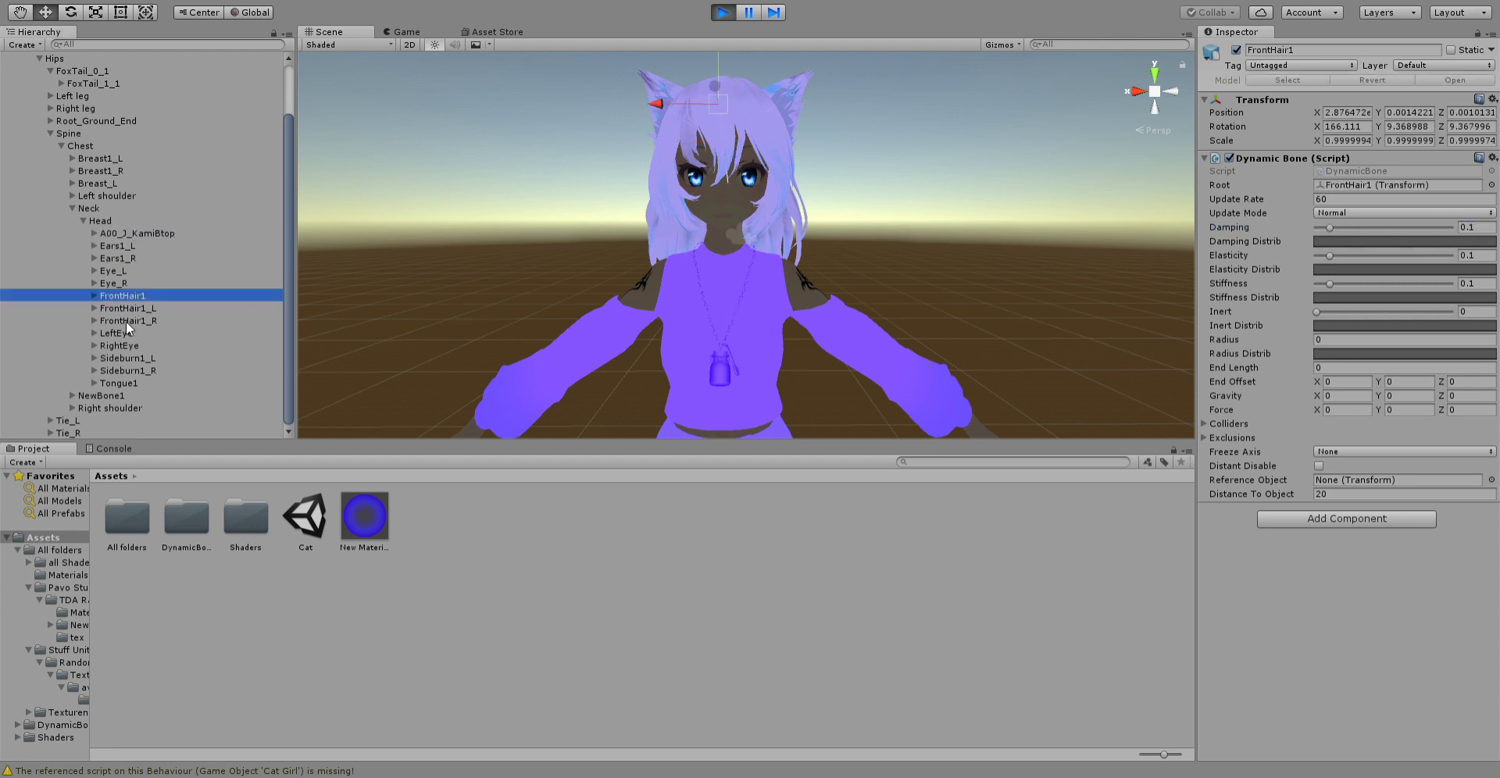
pyautogui.keyDown('shift'); pyautogui.click(125, 321); pyautogui.keyUp('shift')
pyautogui.click(1472, 255)
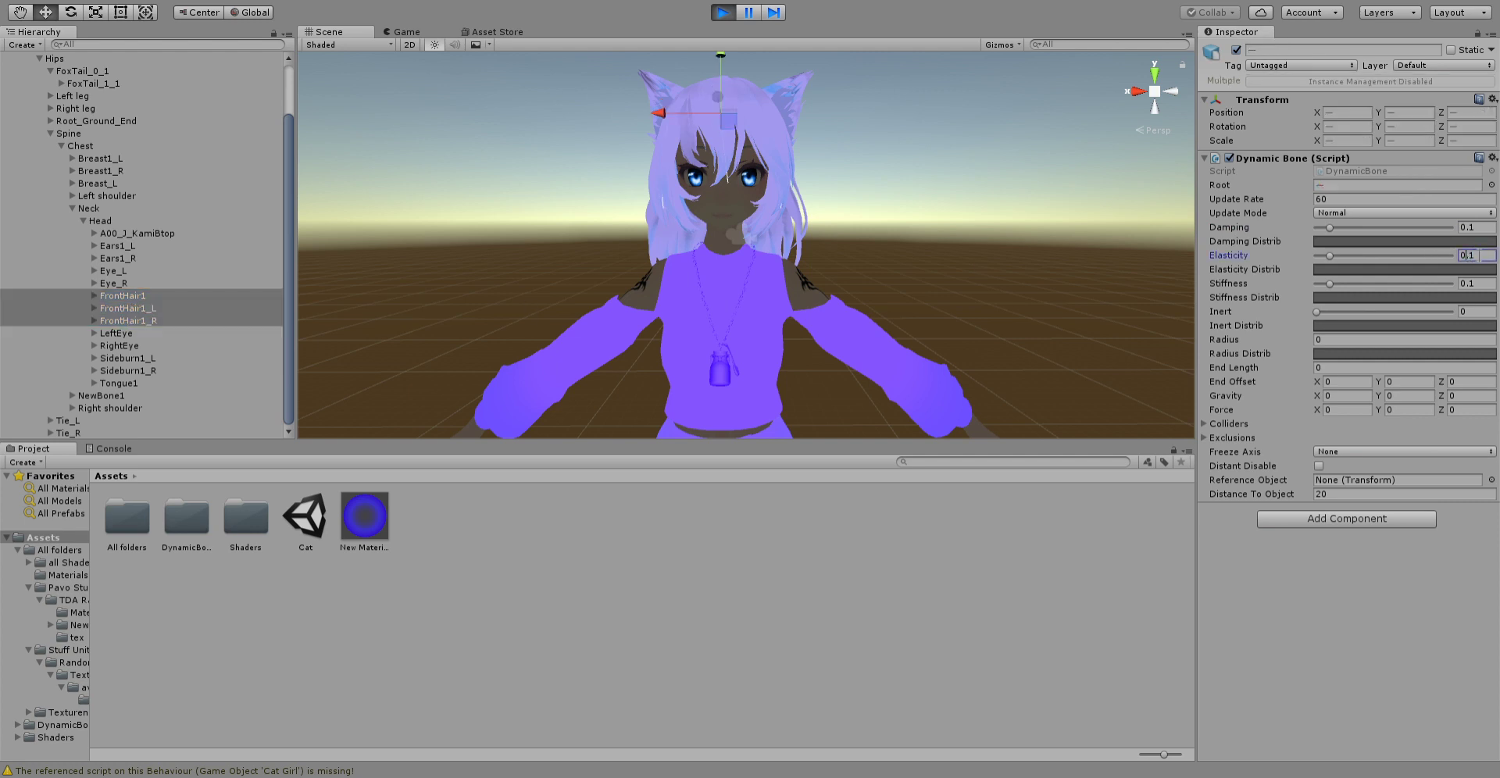
pyautogui.write('5')
pyautogui.click(1339, 186)
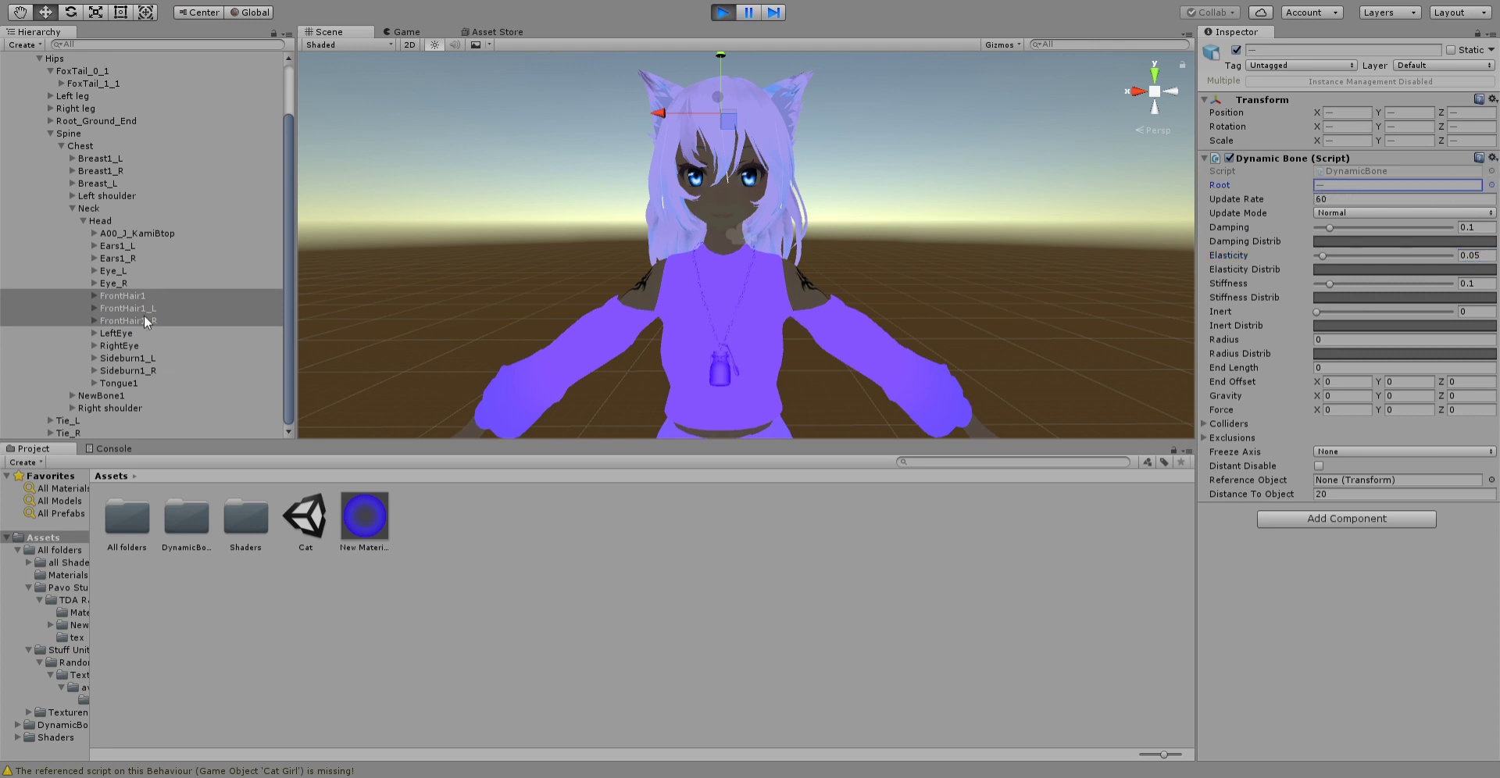
pyautogui.click(1473, 227)
pyautogui.write('0.2')
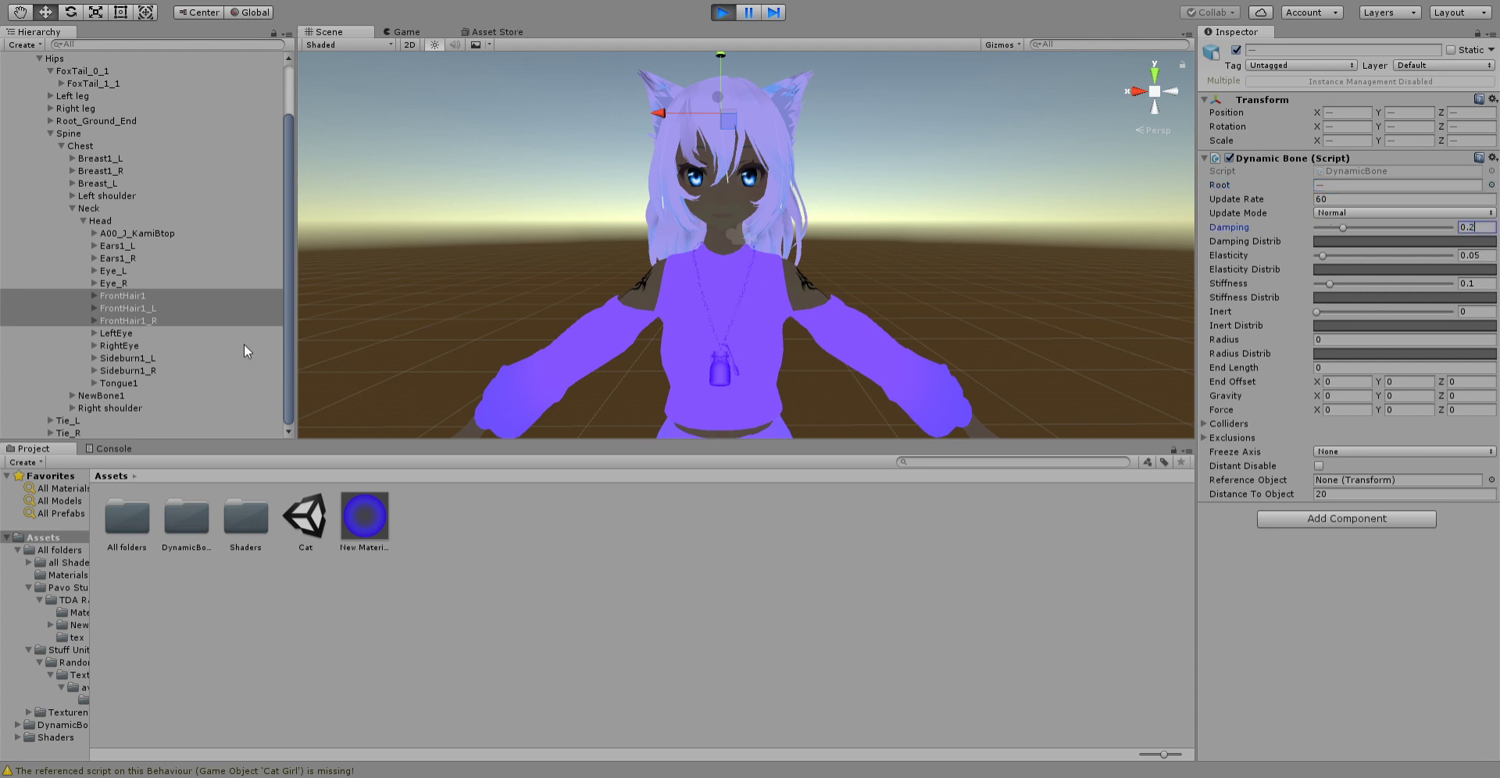
# - Set elasticity to 0.05 on both sideburn bones and adjust their damping value
pyautogui.click(140, 358)
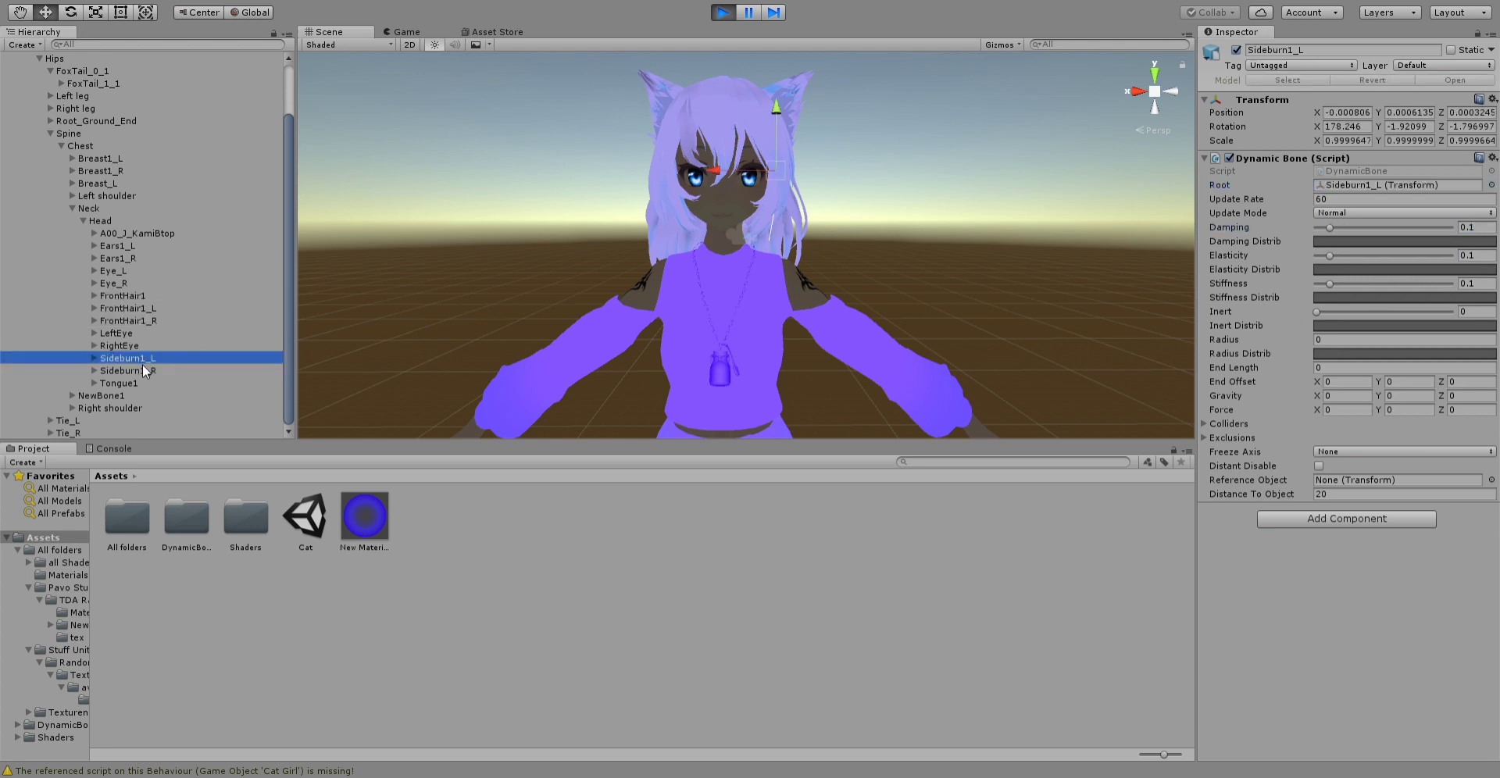
pyautogui.click(1473, 256)
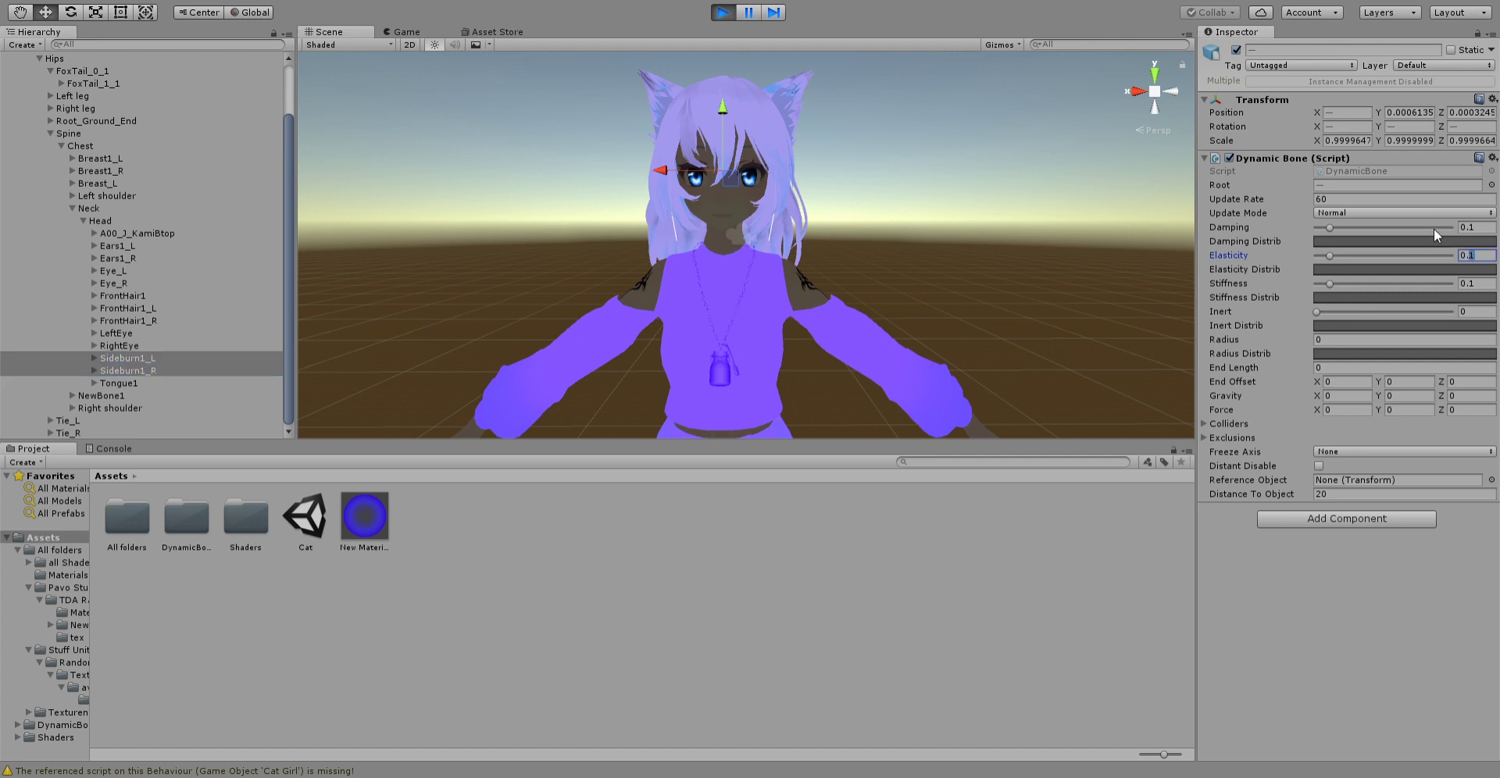
pyautogui.write('0.05')
pyautogui.click(1471, 227)
pyautogui.press('BackSpace')
pyautogui.press('BackSpace')
pyautogui.click(111, 209)
# - Shift the Head in play mode and inspect the top hair, ear and front hair bone settings
pyautogui.moveTo(661, 212); pyautogui.dragTo(673, 231)
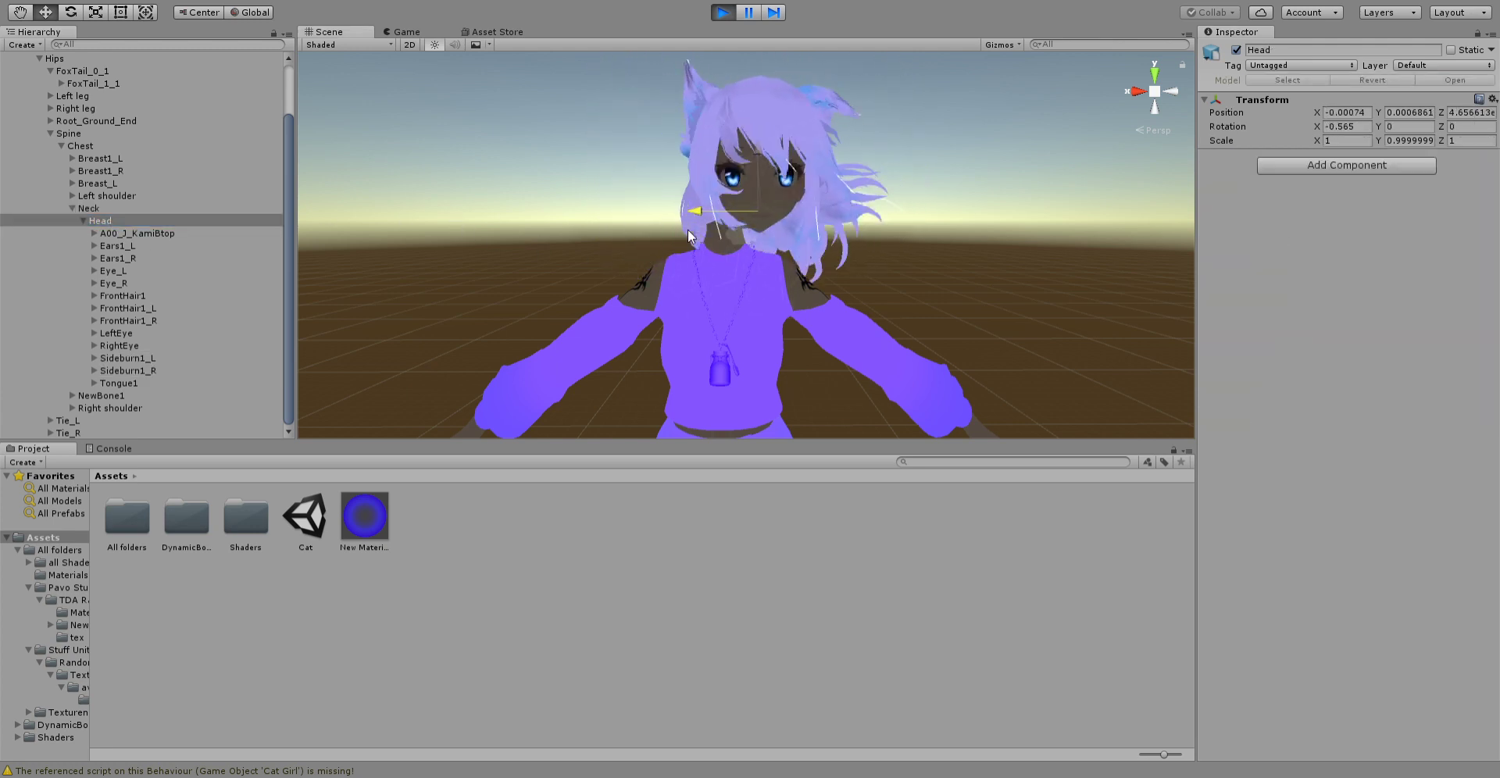
pyautogui.moveTo(706, 238); pyautogui.dragTo(658, 242)
pyautogui.click(404, 241)
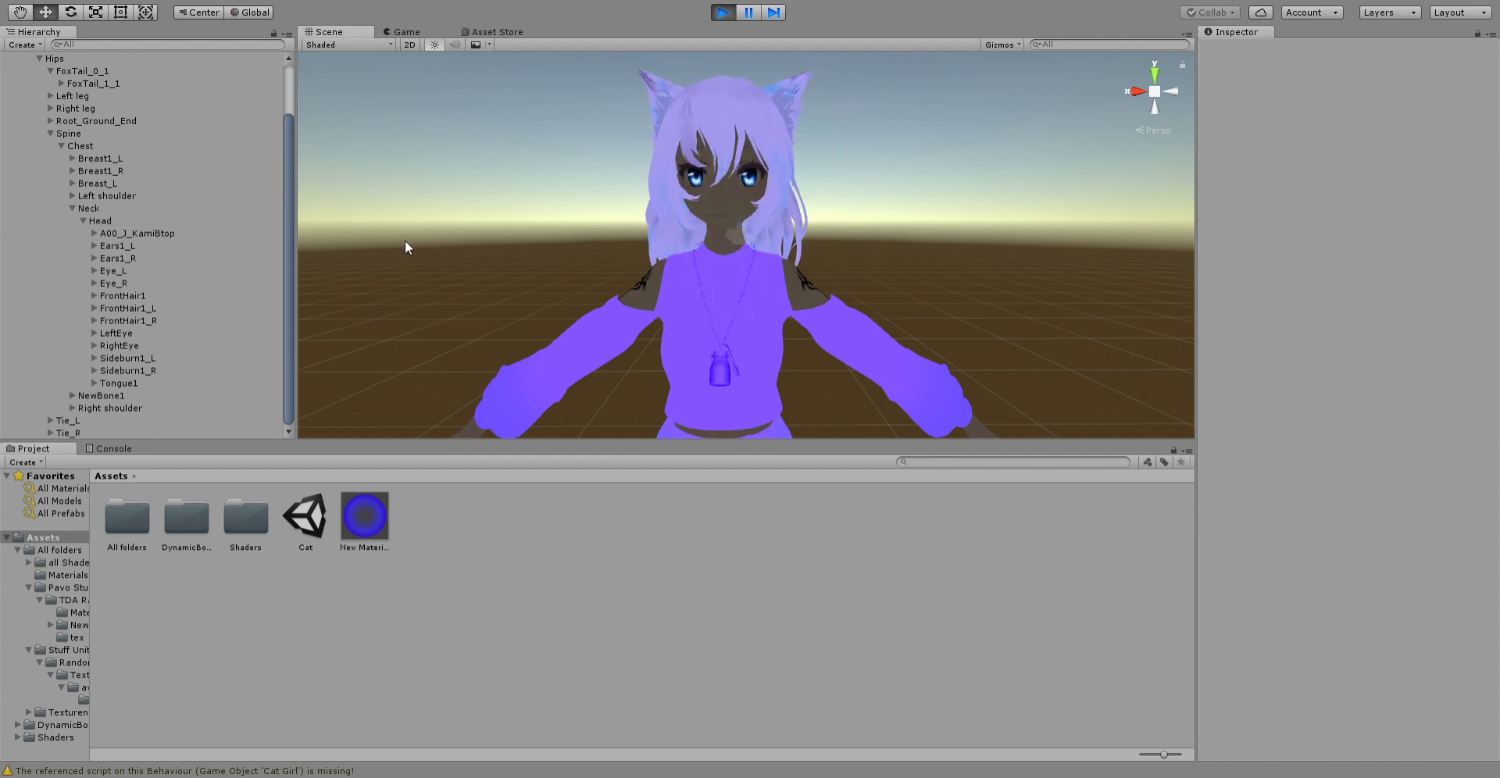
pyautogui.click(137, 234)
pyautogui.click(143, 246)
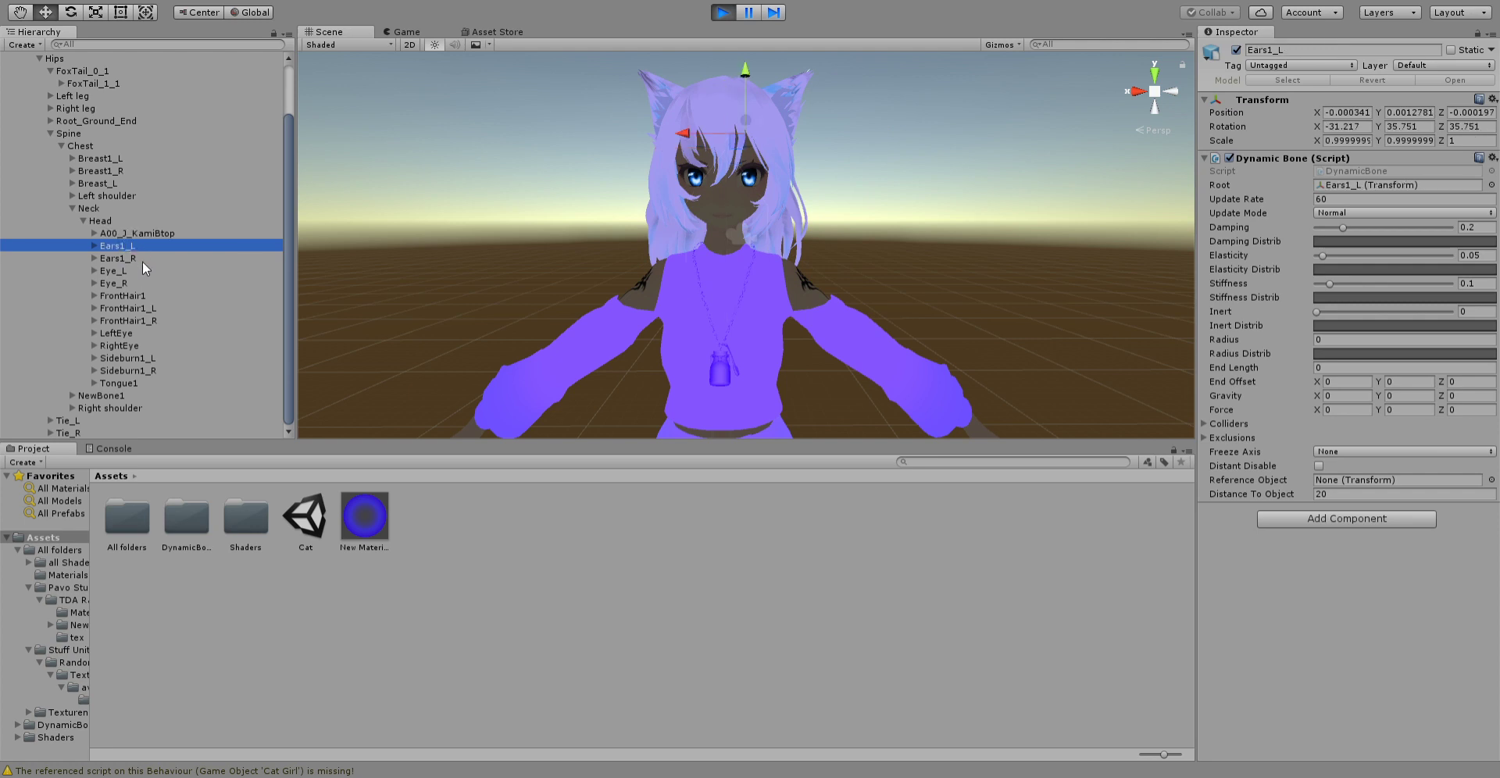
pyautogui.click(141, 270)
pyautogui.click(135, 296)
pyautogui.click(137, 320)
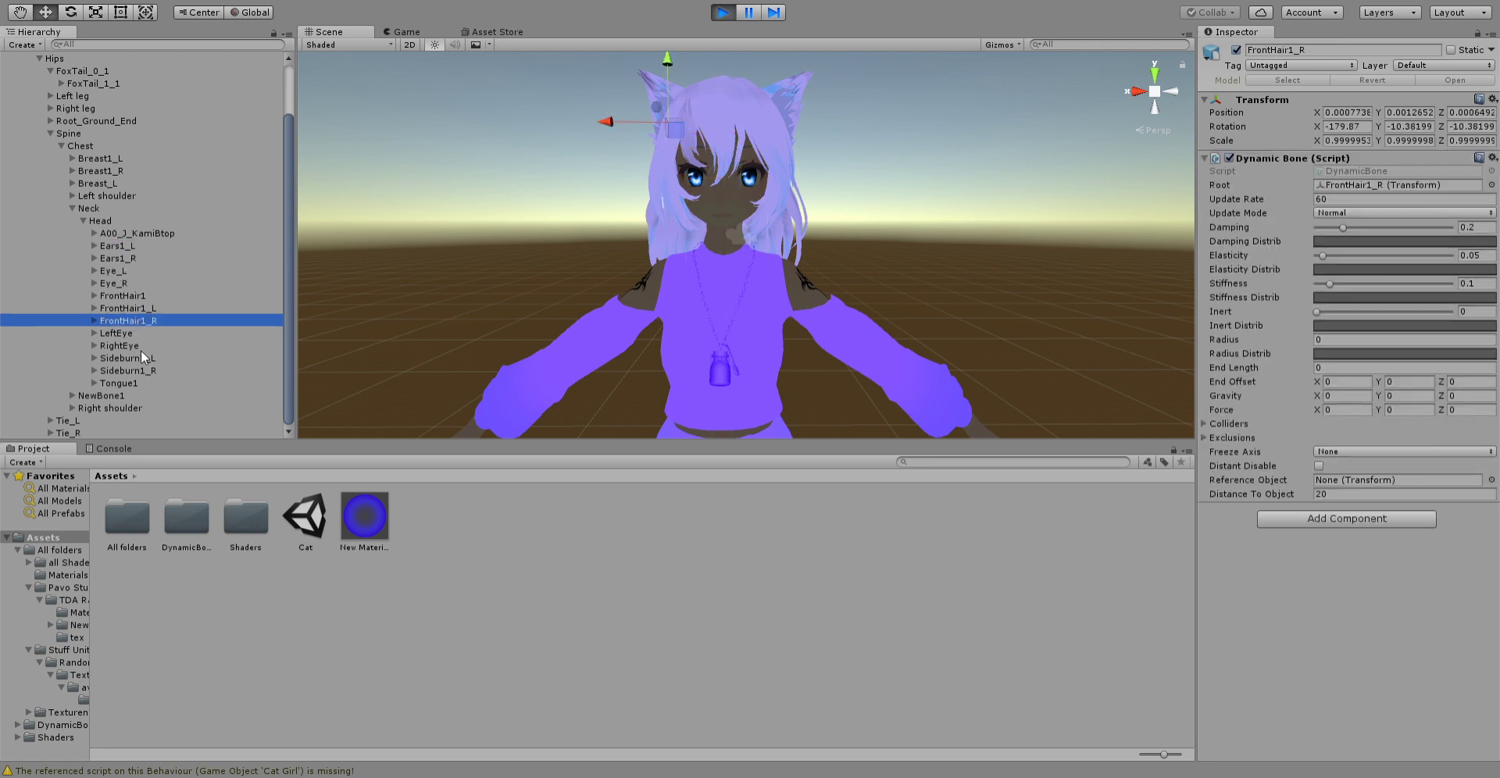
pyautogui.click(131, 308)
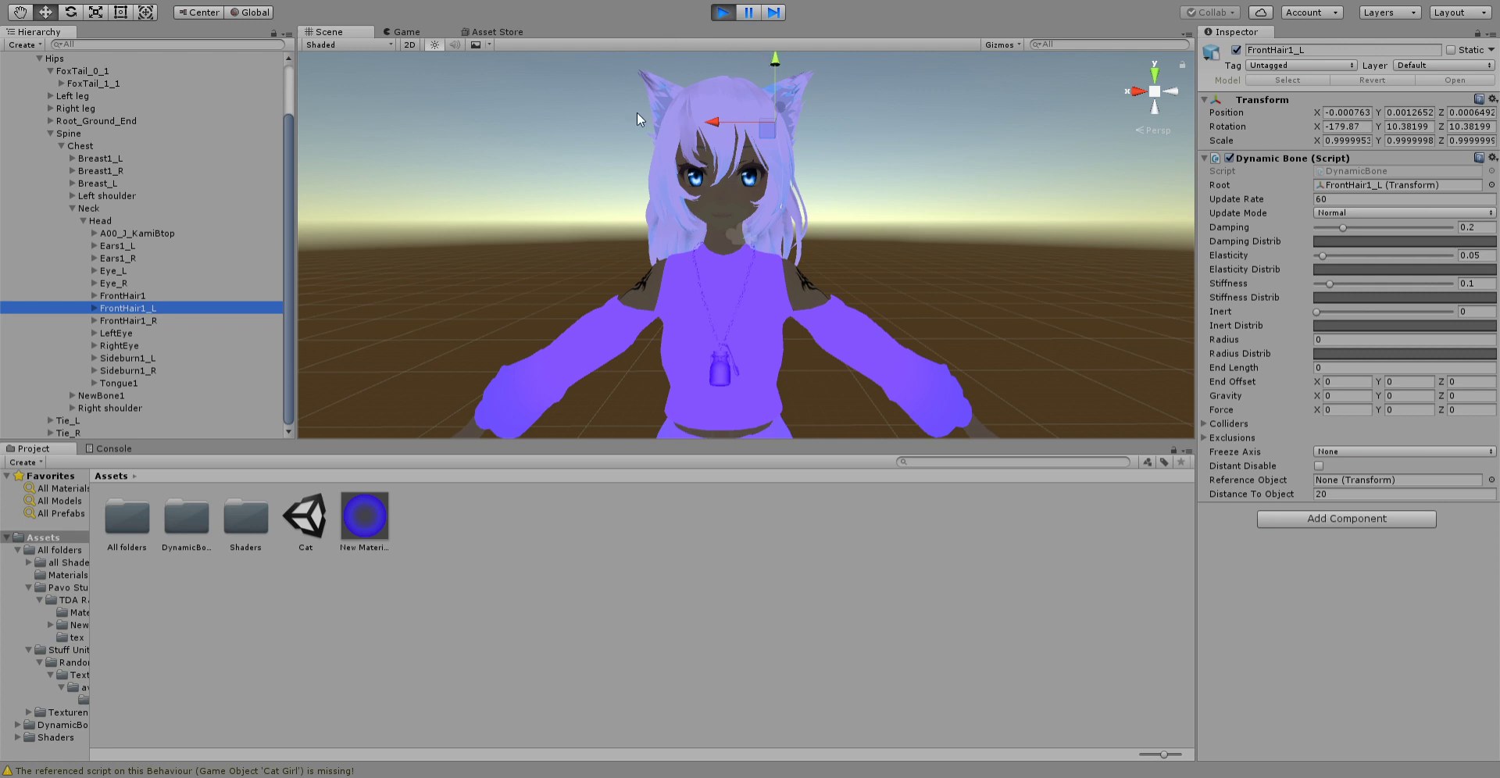
# - Shake the Head again to watch the hair sway, ending with A00_J_KamiBtop selected
pyautogui.click(140, 220)
pyautogui.moveTo(668, 213)
pyautogui.mouseDown()
pyautogui.moveTo(723, 219)
pyautogui.moveTo(742, 244)
pyautogui.moveTo(671, 246)
pyautogui.mouseUp()
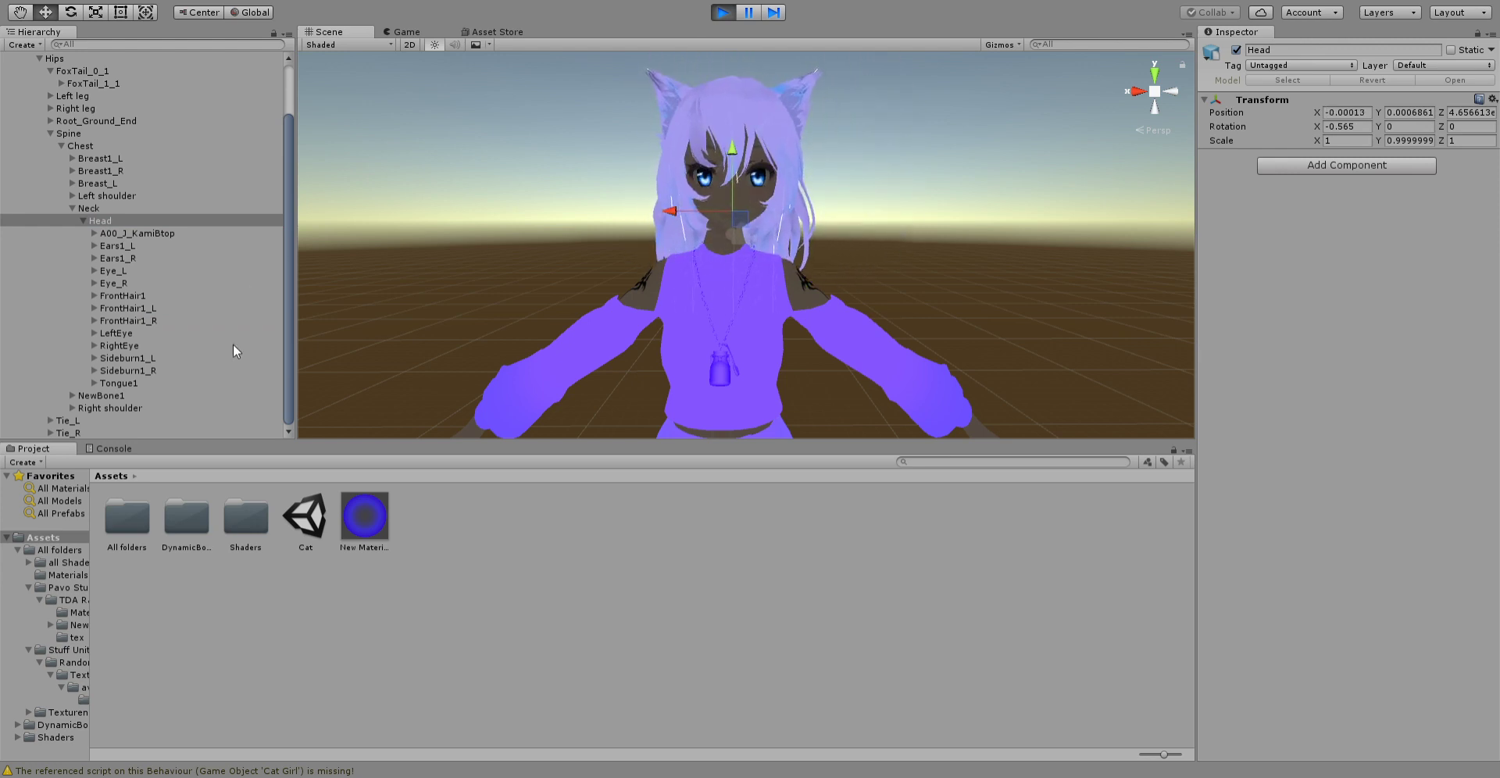
pyautogui.click(491, 184)
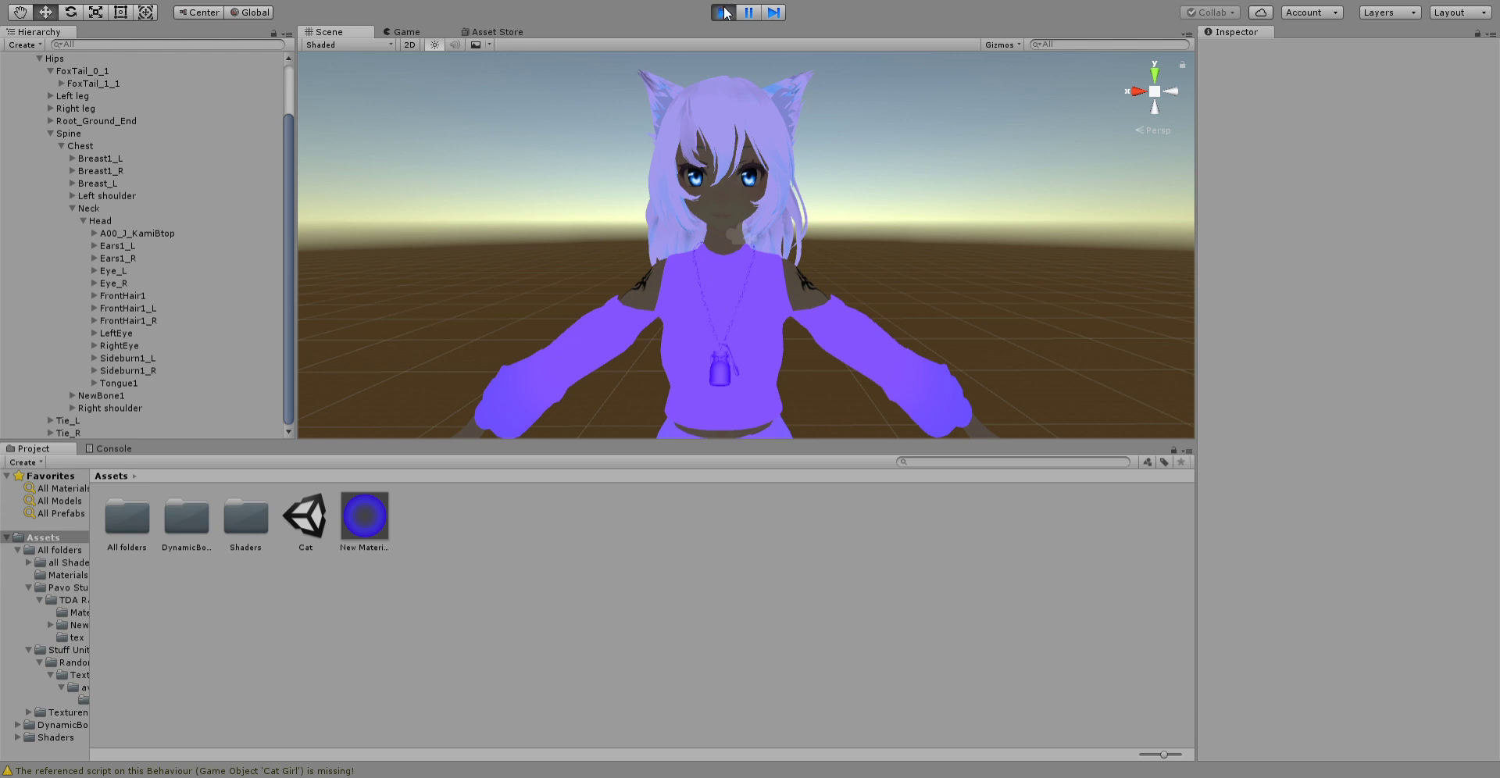
pyautogui.click(135, 218)
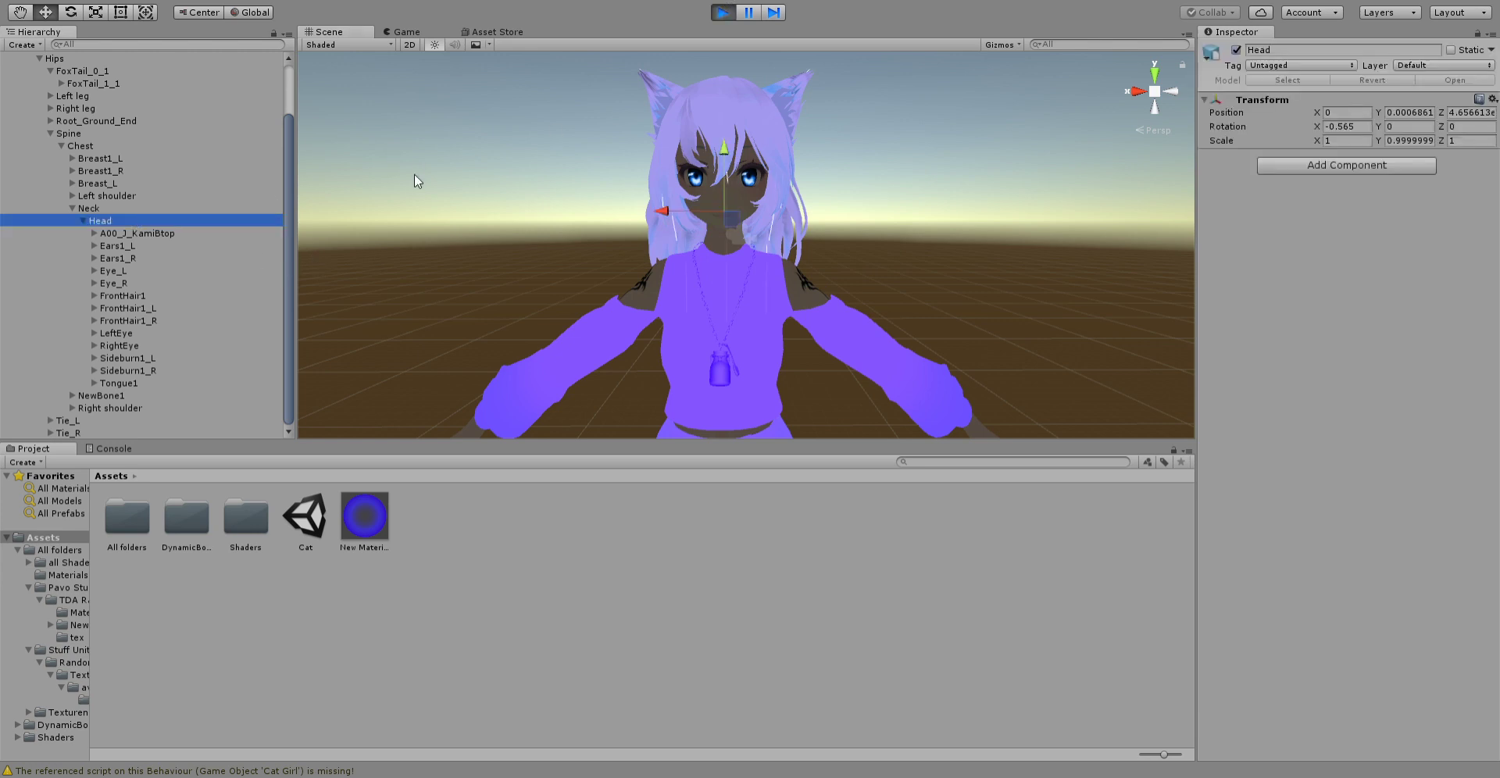
pyautogui.moveTo(661, 211); pyautogui.dragTo(644, 215)
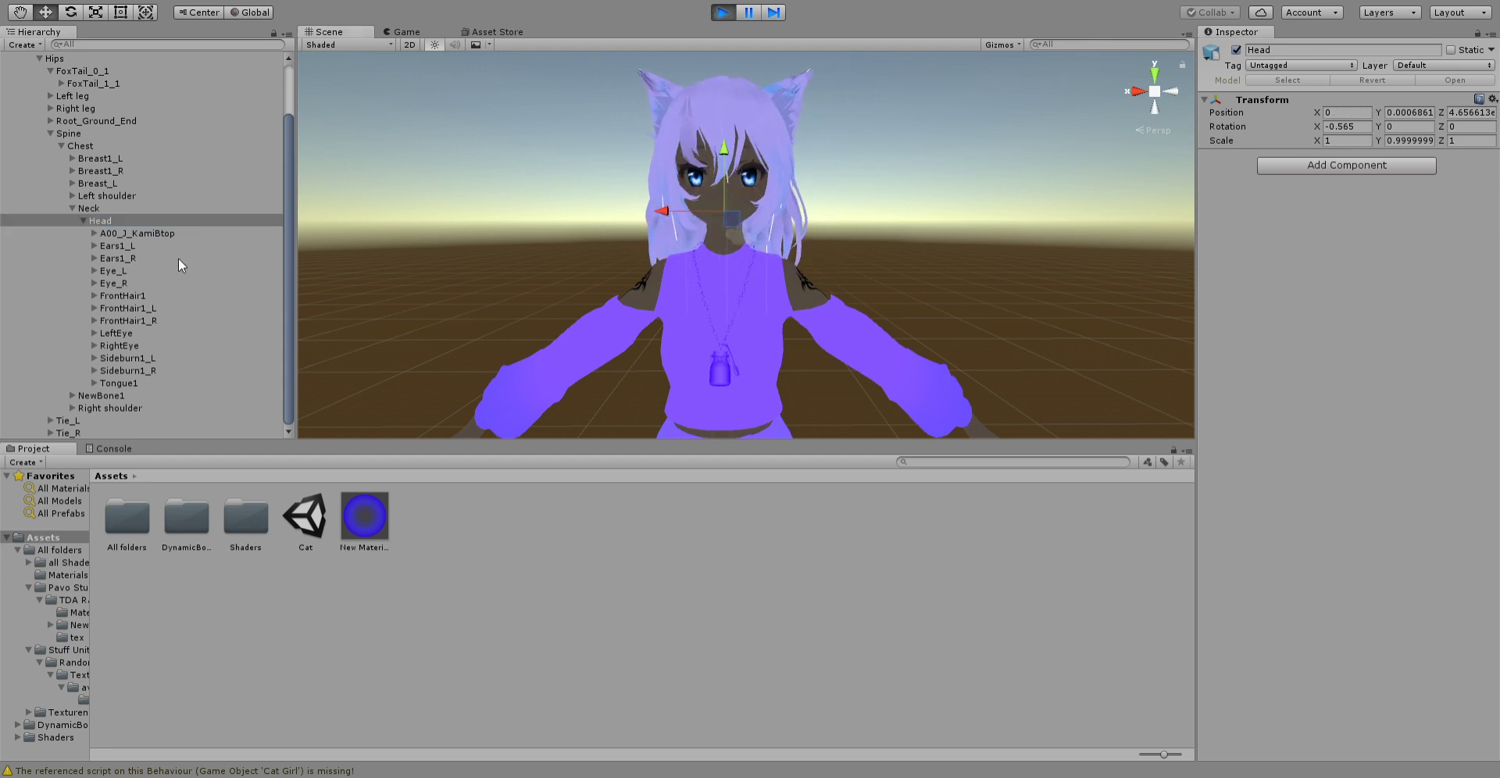
pyautogui.click(143, 240)
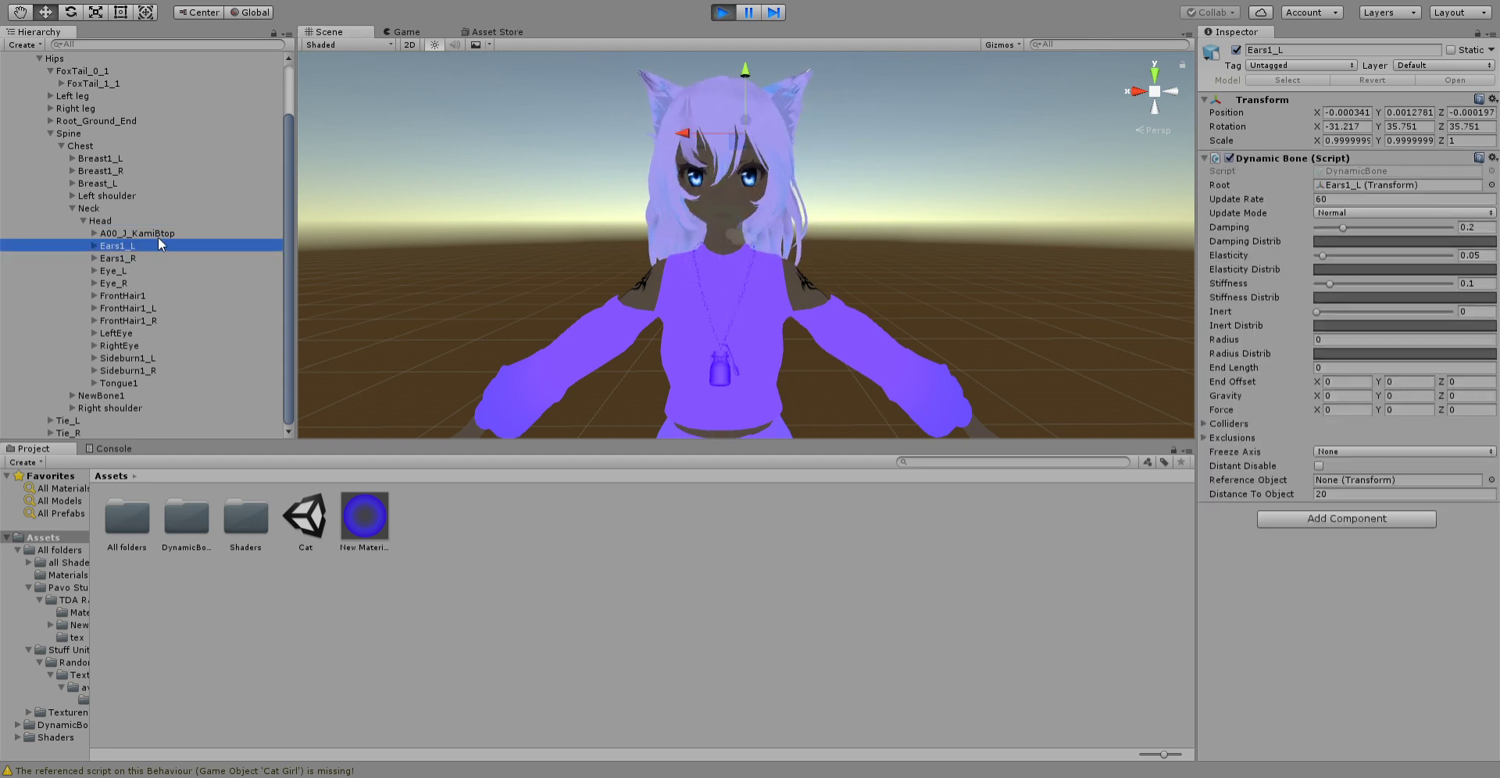
pyautogui.click(229, 232)
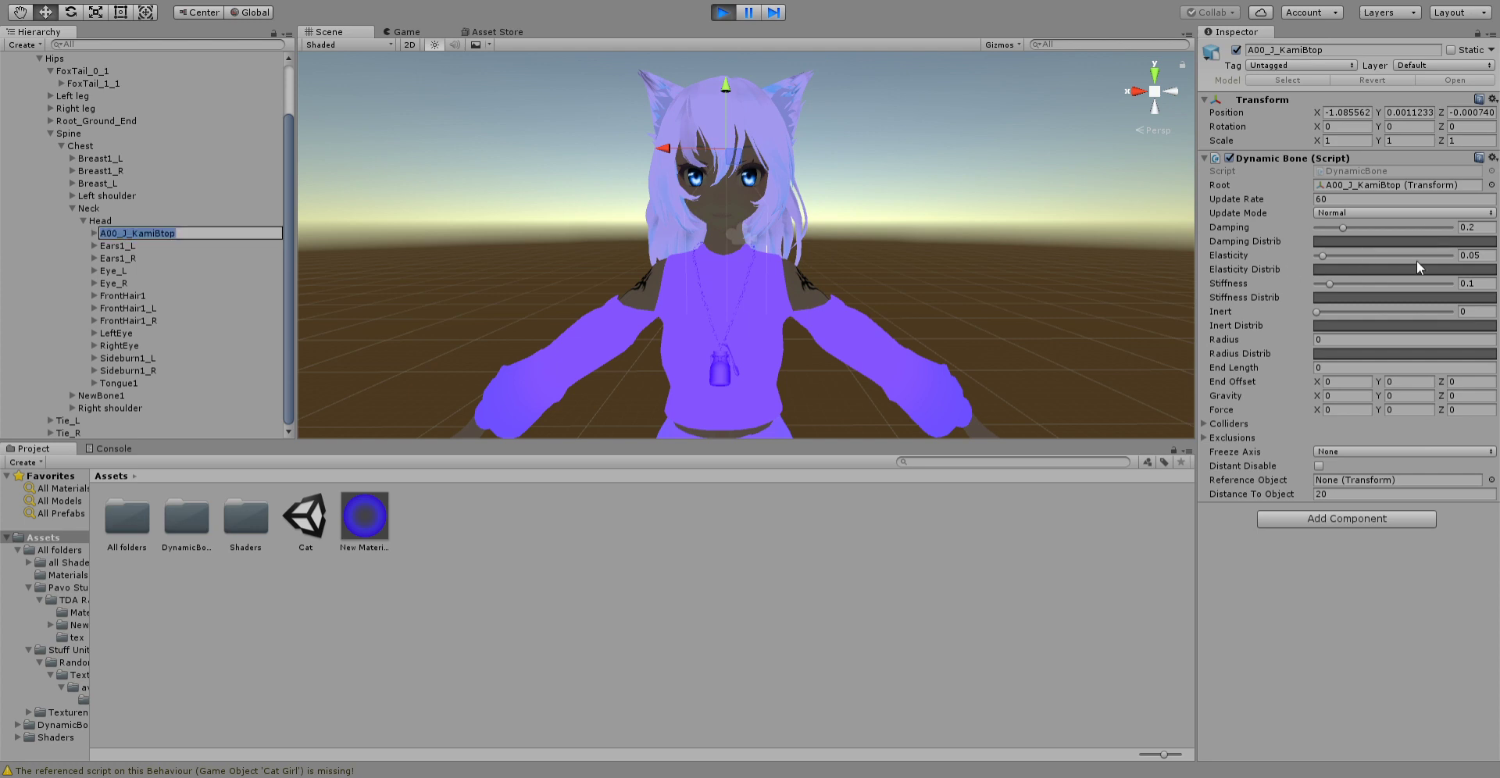
# - Stop play mode and give the top hair and ear bones elasticity 0.05, damping 0.2
pyautogui.click(722, 14)
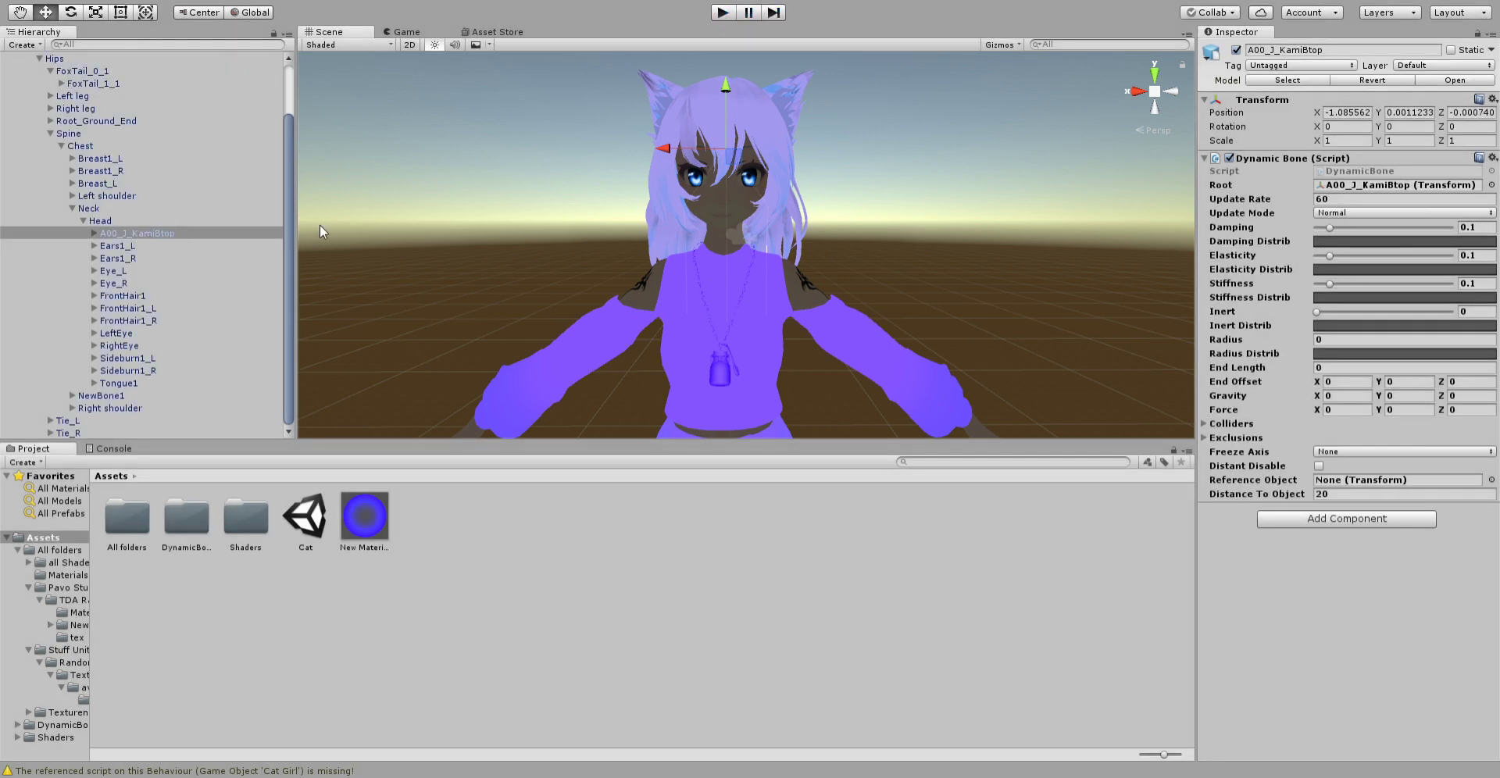
pyautogui.keyDown('shift'); pyautogui.click(129, 258); pyautogui.keyUp('shift')
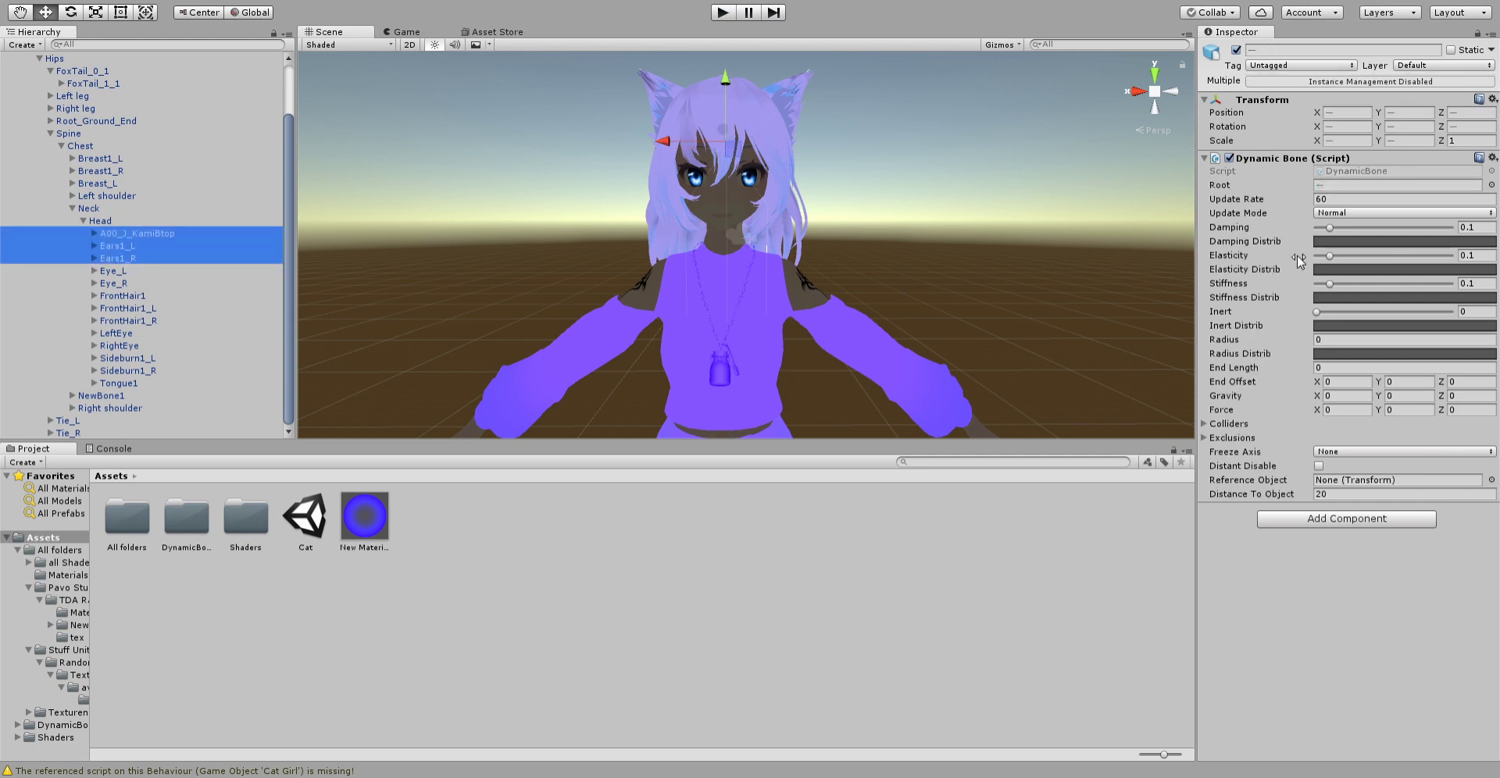
pyautogui.click(1472, 256)
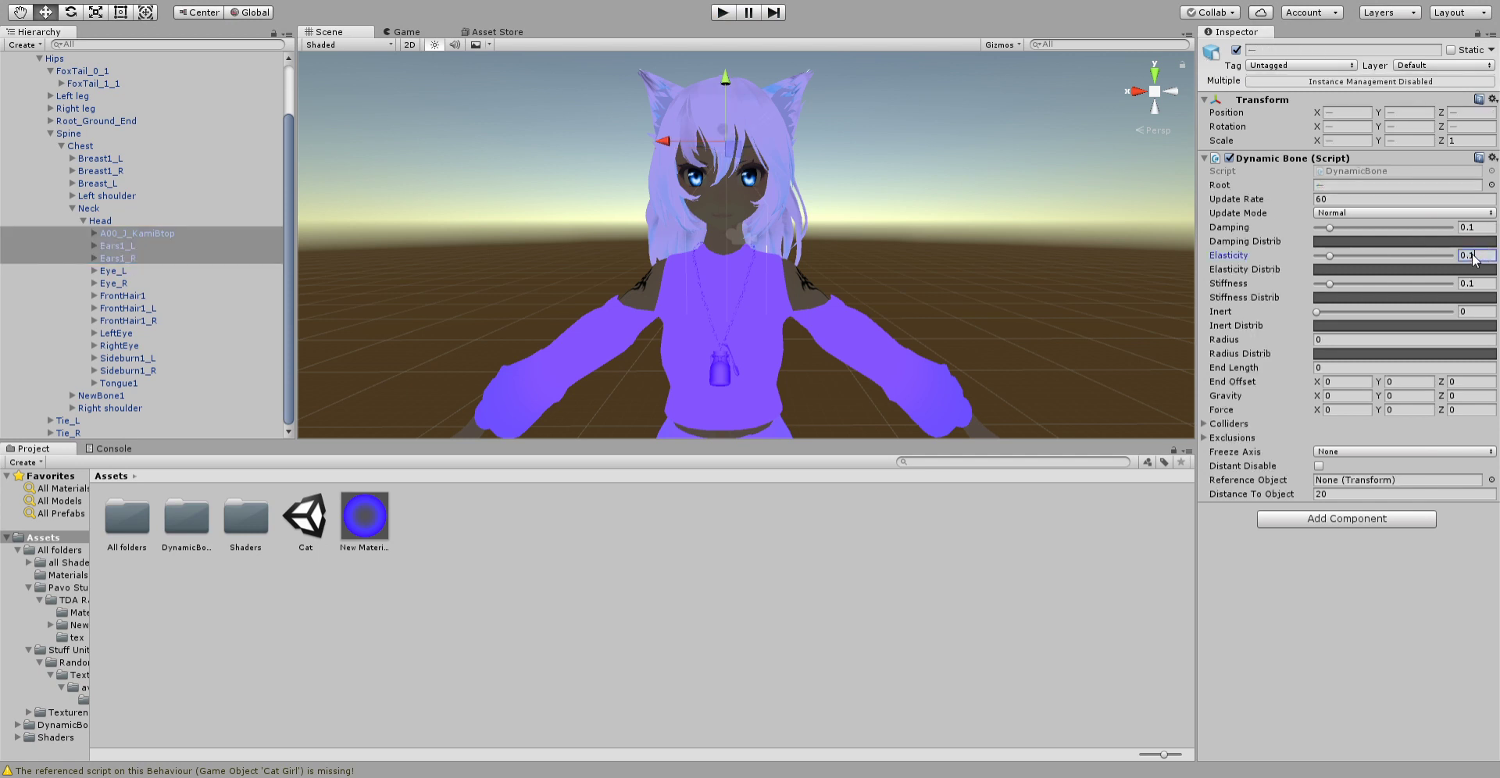
pyautogui.write('0.05')
pyautogui.click(1470, 228)
pyautogui.write('0.2')
# - Give the three FrontHair1 bones elasticity 0.05 and damping 0.2
pyautogui.click(121, 297)
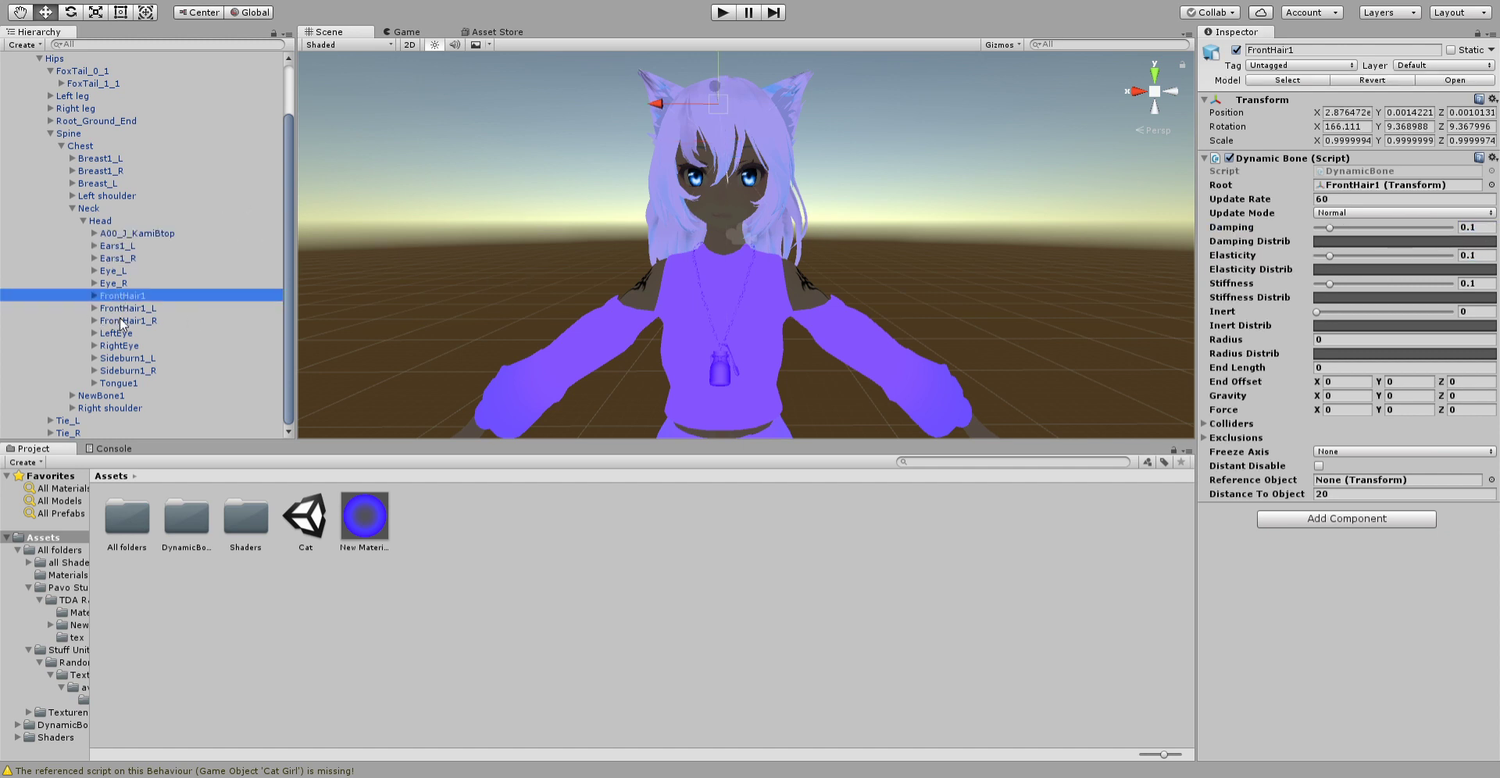
pyautogui.keyDown('shift'); pyautogui.click(121, 321); pyautogui.keyUp('shift')
pyautogui.click(1476, 256)
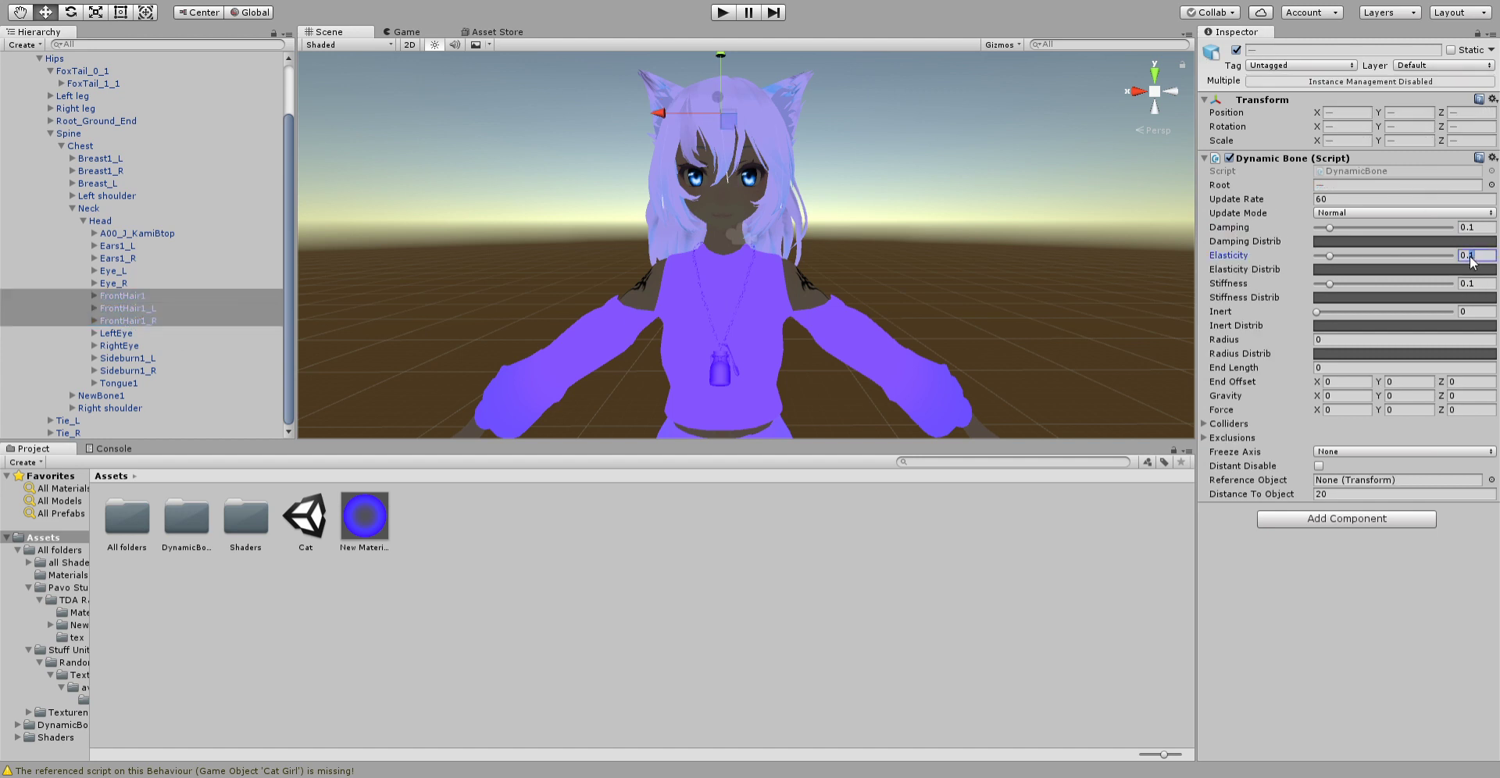
pyautogui.write('05')
pyautogui.click(1475, 227)
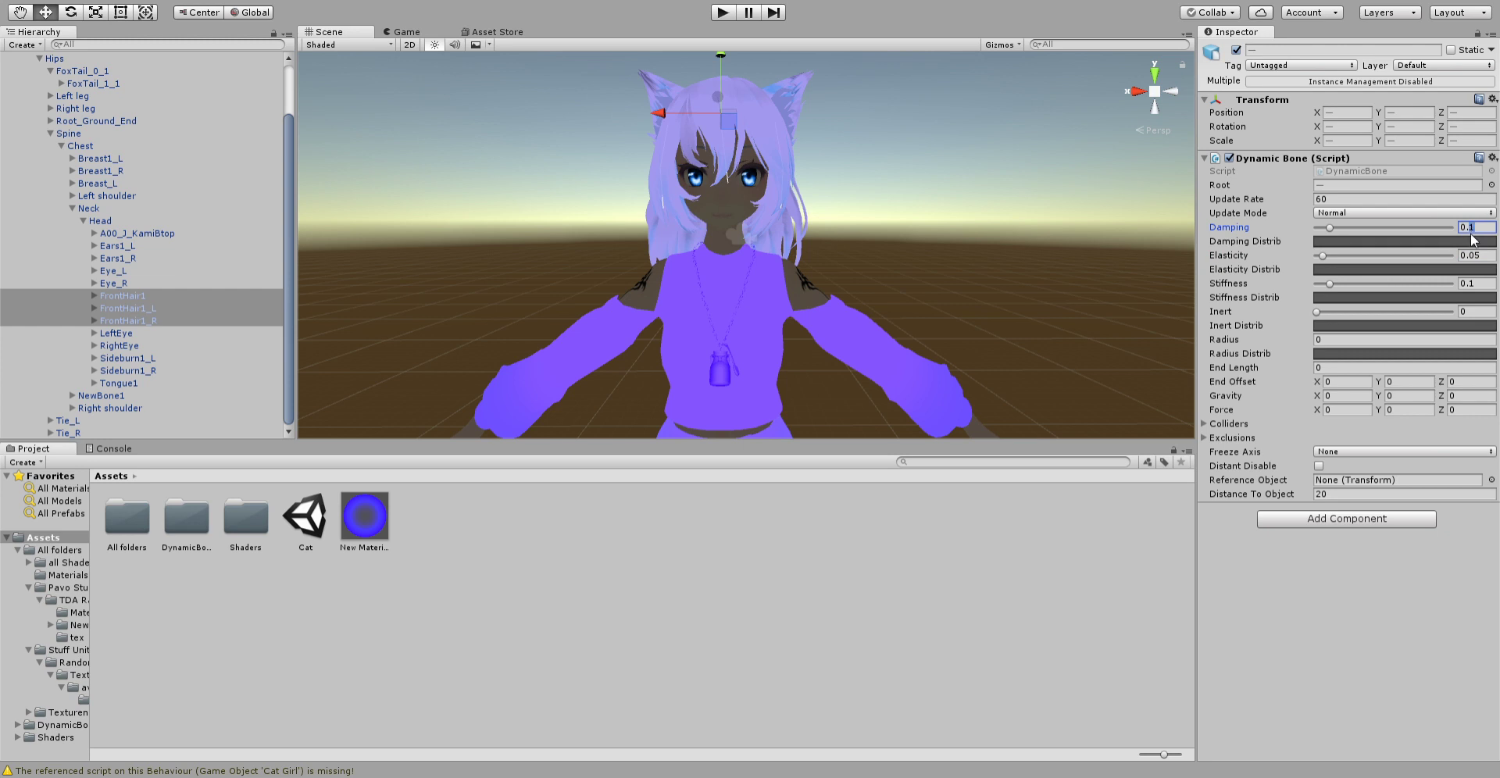
pyautogui.write('2')
# - Give both sideburn bones elasticity 0.05 and commit the edits
pyautogui.click(143, 359)
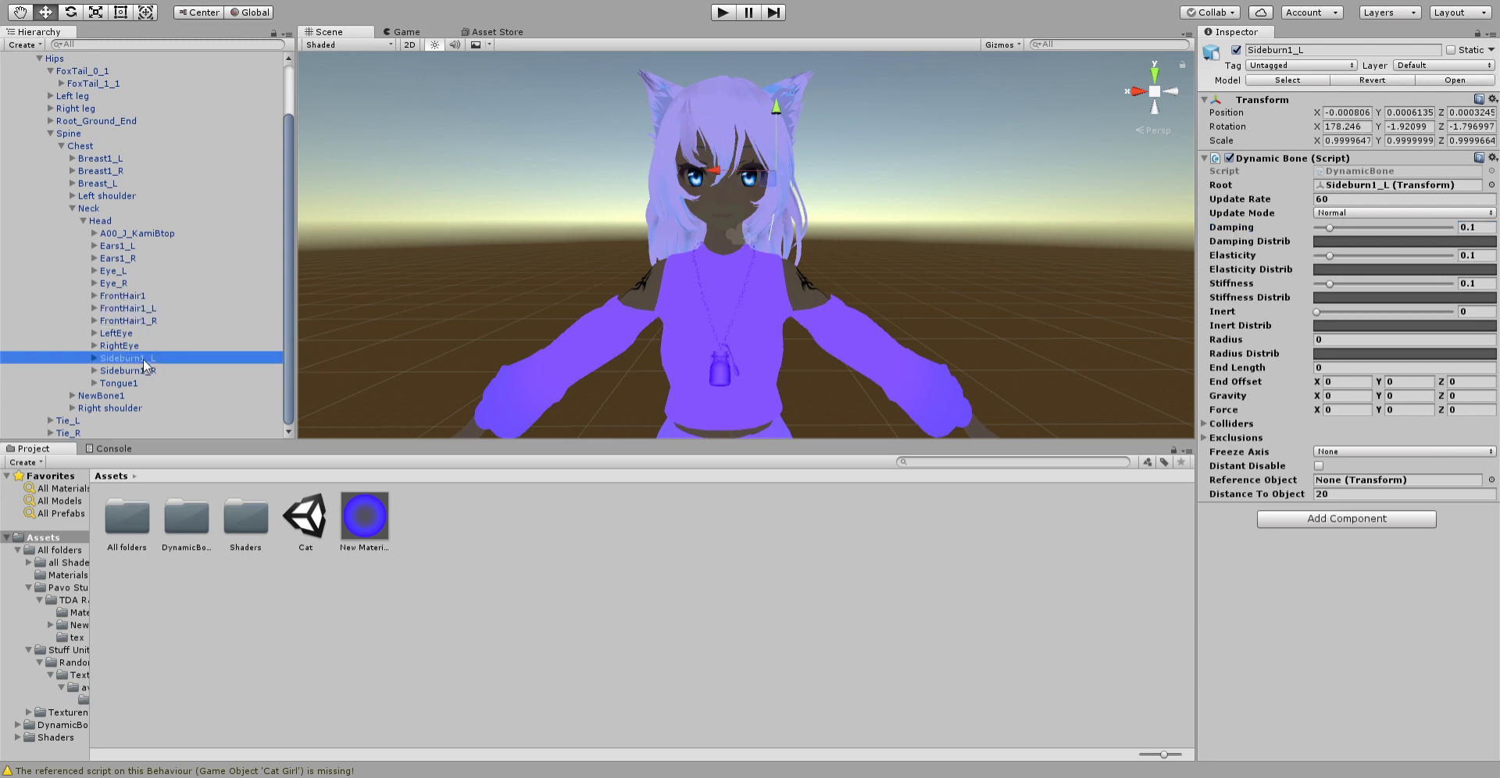
pyautogui.click(1484, 255)
pyautogui.write('05')
pyautogui.click(1472, 227)
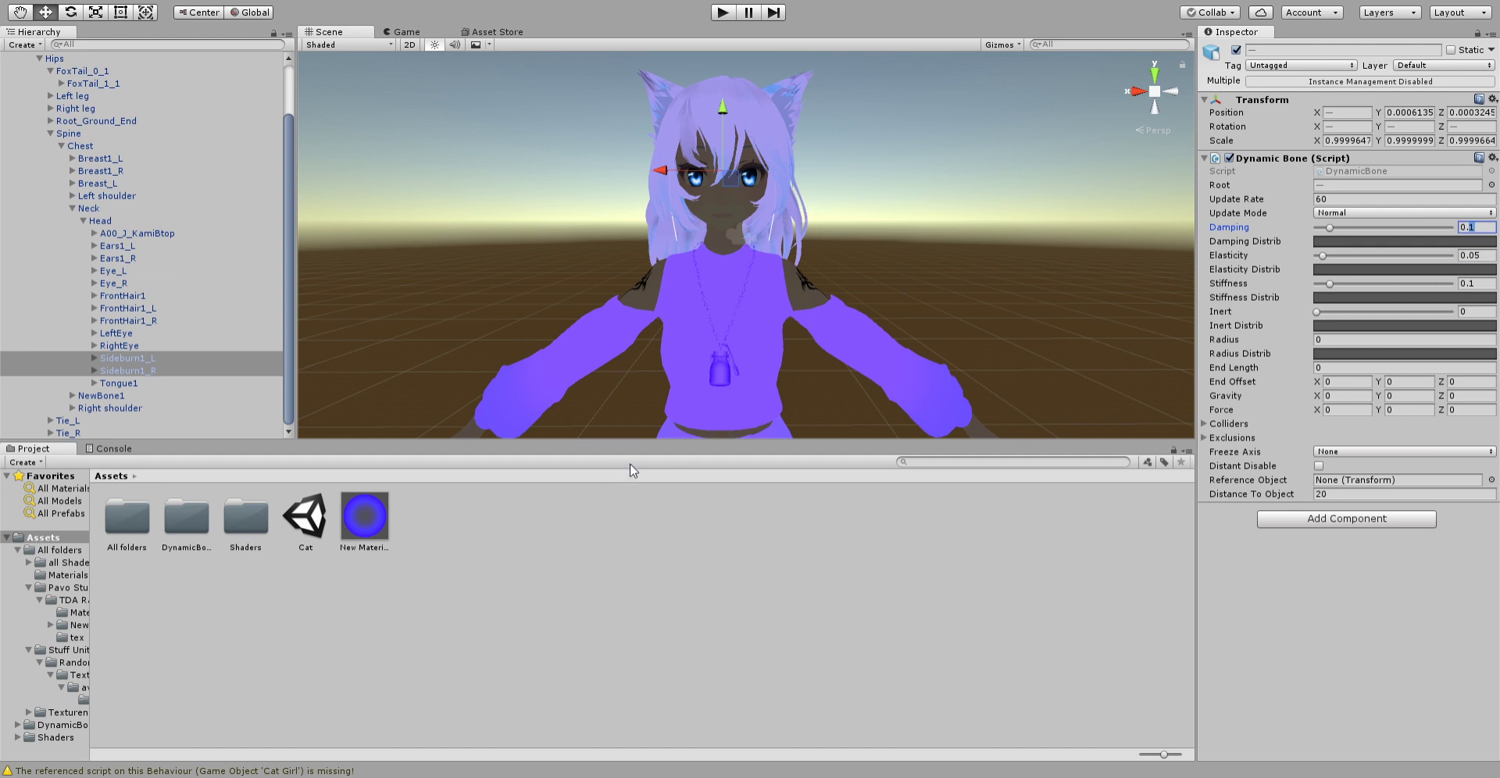
pyautogui.write('0.2')
pyautogui.click(869, 536)
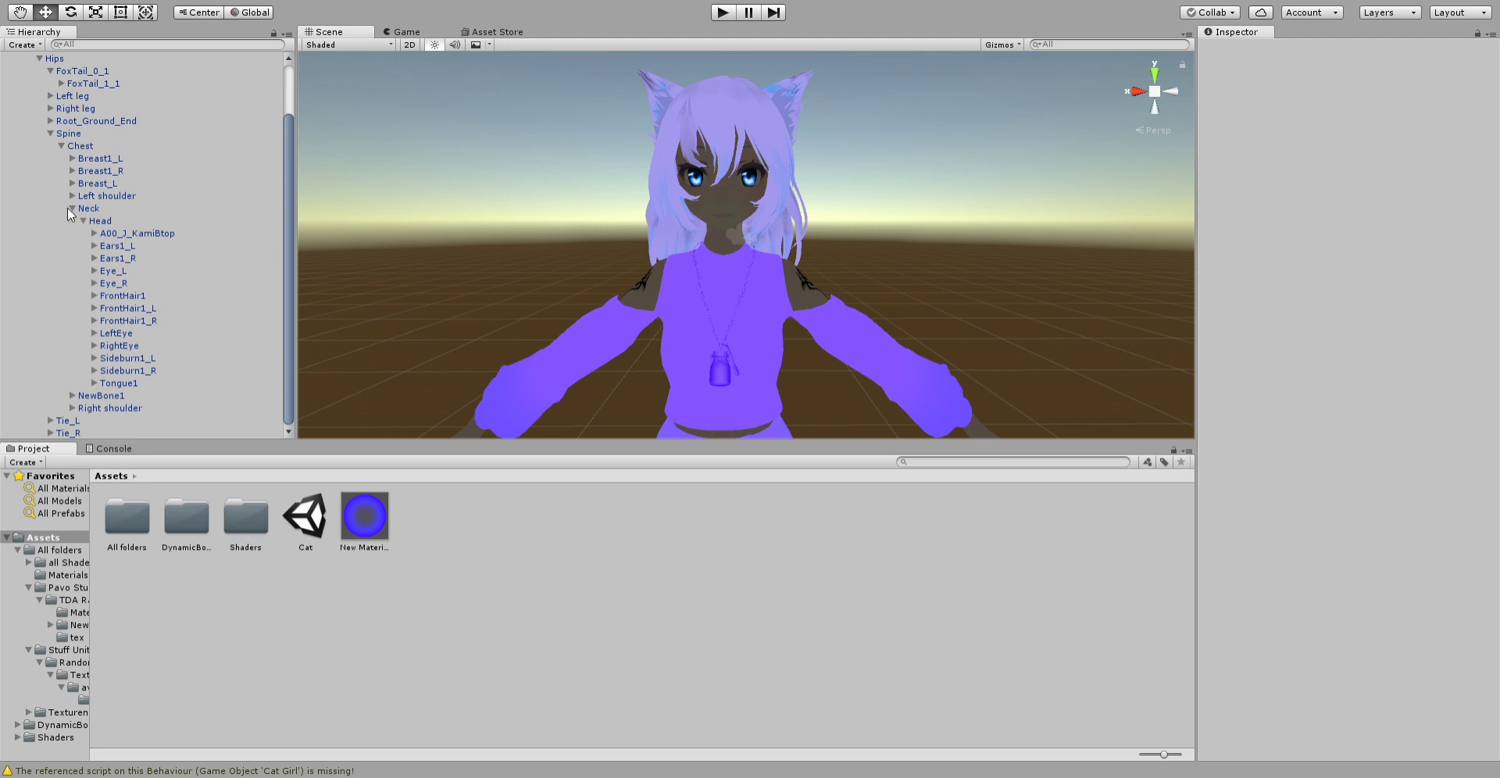
pyautogui.click(727, 10)
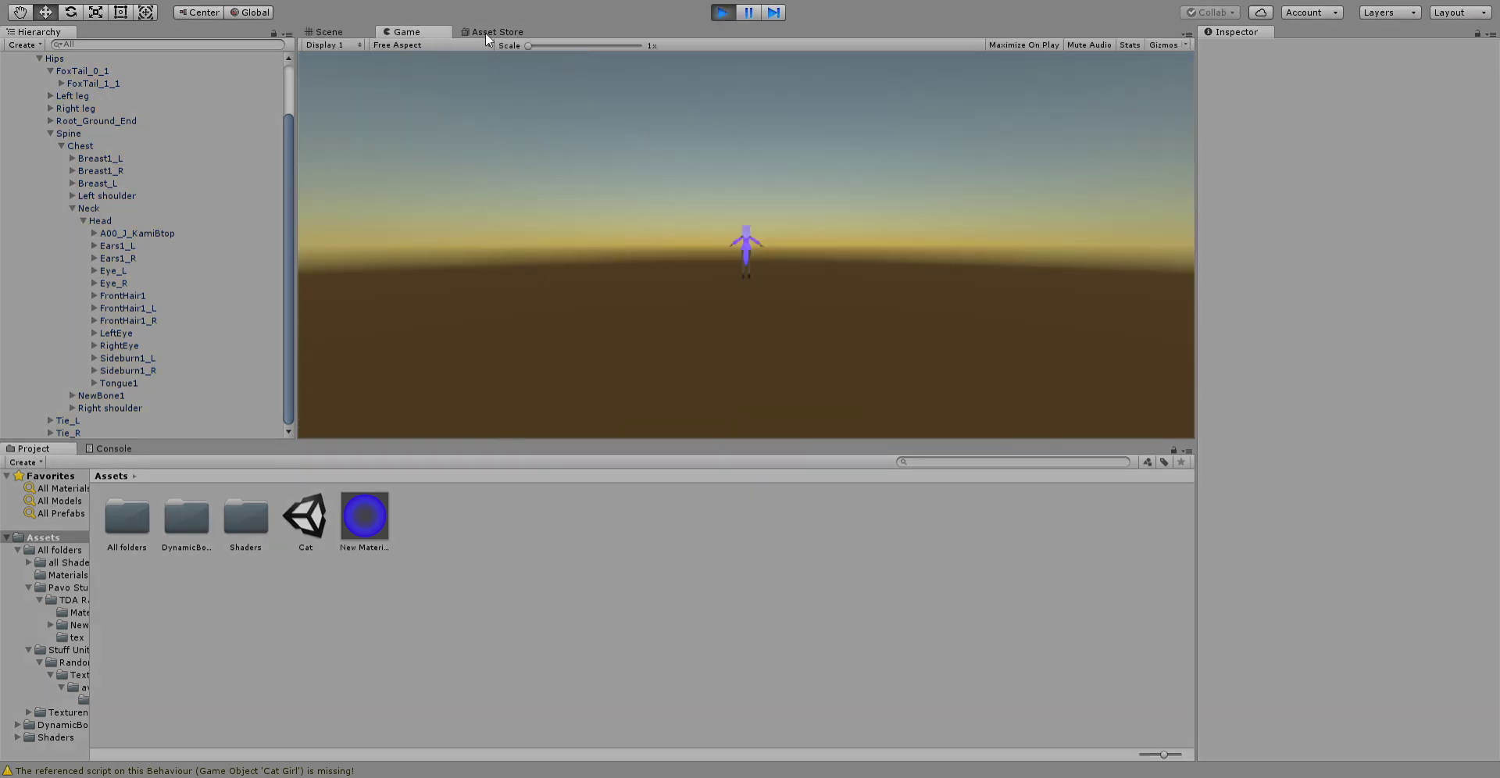
pyautogui.click(115, 218)
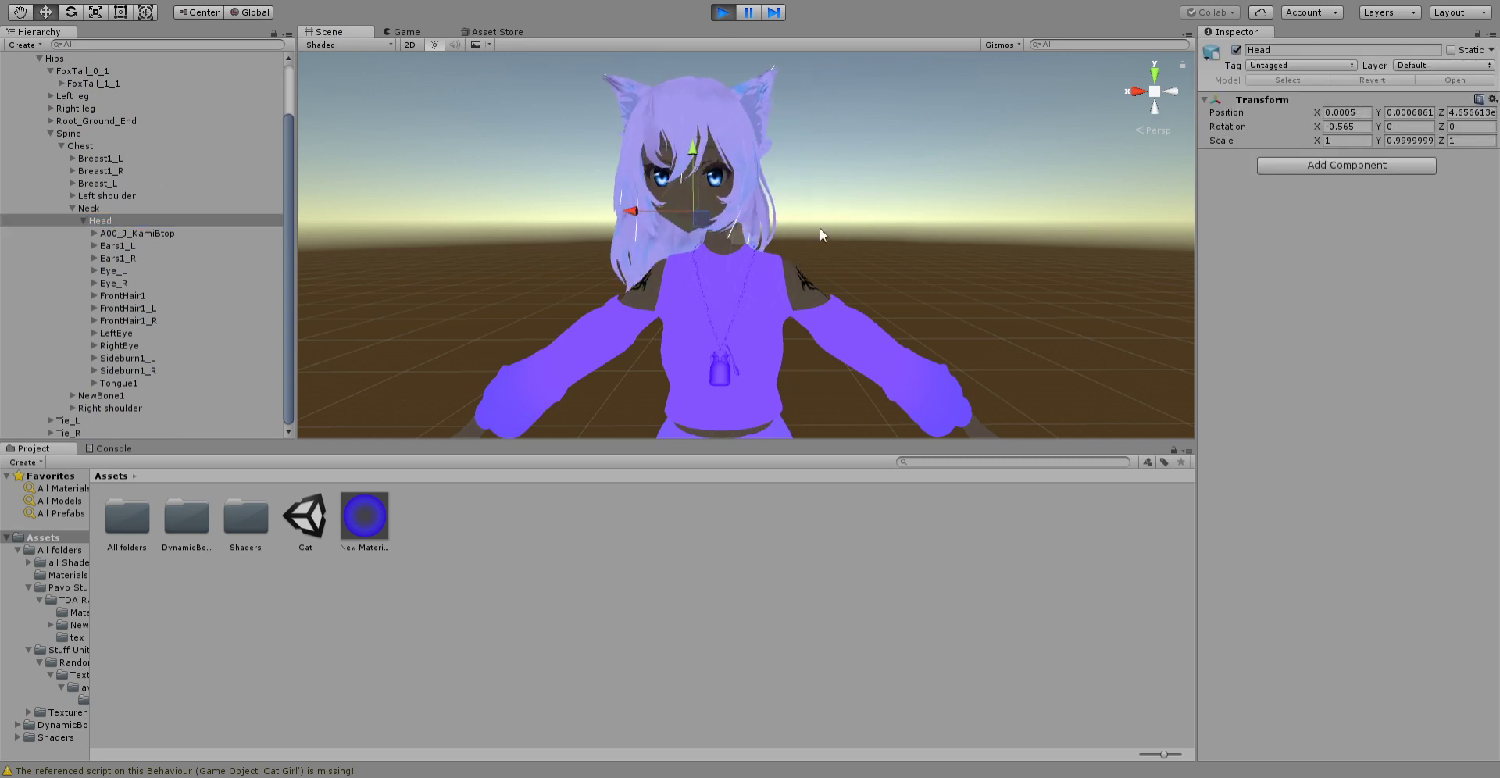
pyautogui.moveTo(959, 239)
pyautogui.keyDown('alt'); pyautogui.mouseDown()
pyautogui.moveTo(815, 248)
pyautogui.moveTo(939, 197)
pyautogui.mouseUp(); pyautogui.keyUp('alt')
pyautogui.keyDown('alt'); pyautogui.moveTo(939, 197); pyautogui.dragTo(740, 175, button='right'); pyautogui.keyUp('alt')
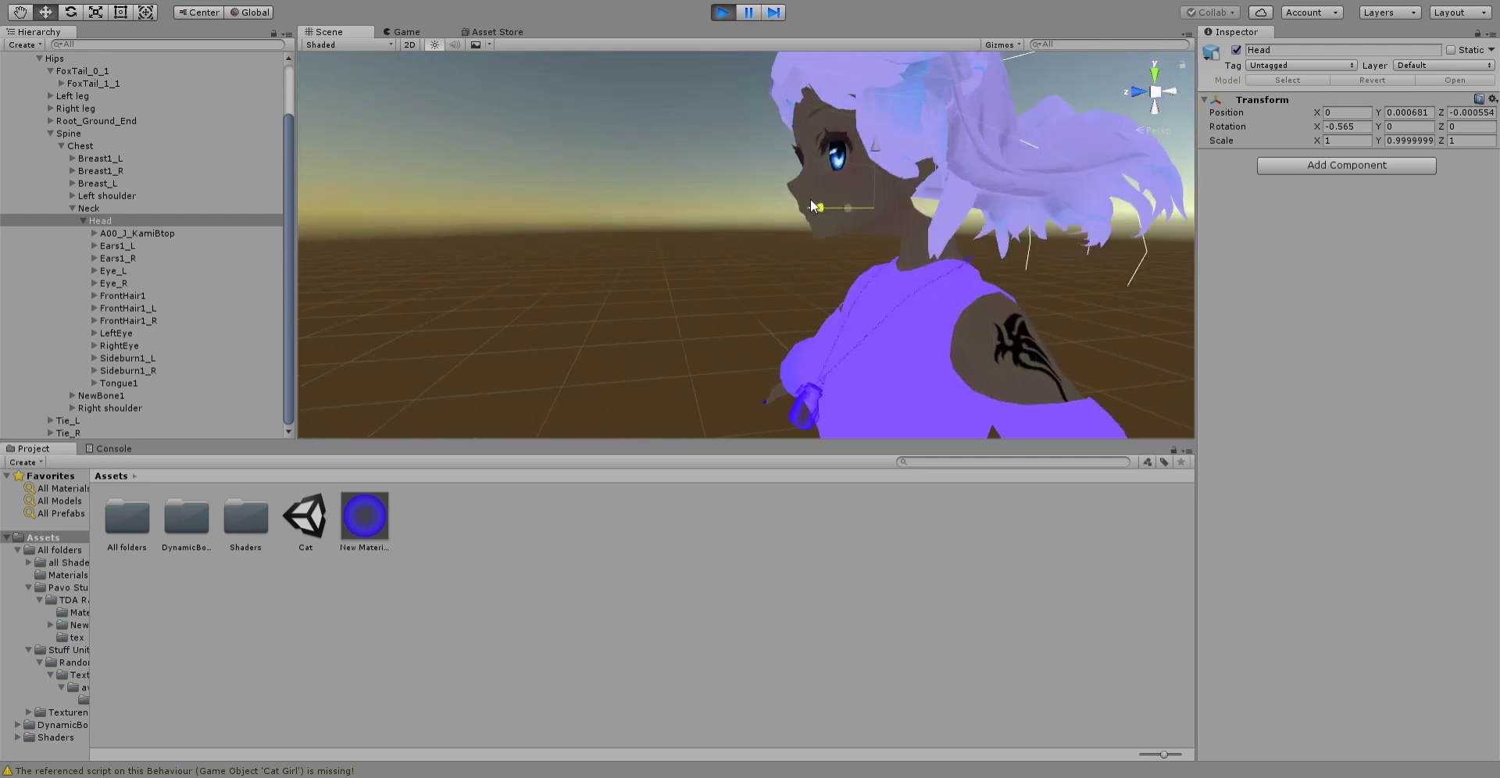
pyautogui.keyDown('alt'); pyautogui.moveTo(895, 217); pyautogui.dragTo(602, 180); pyautogui.keyUp('alt')
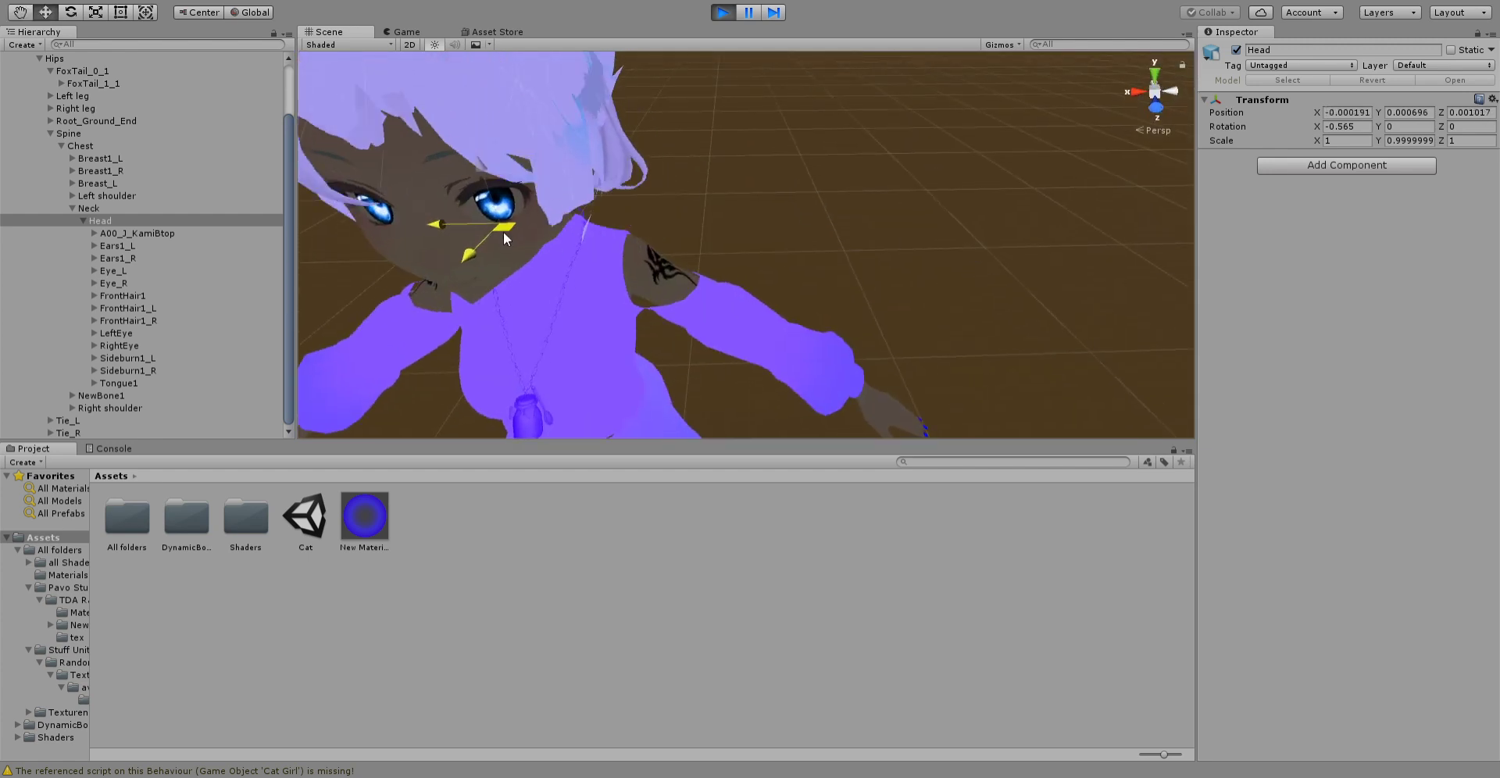
pyautogui.scroll(-5, 569, 197)
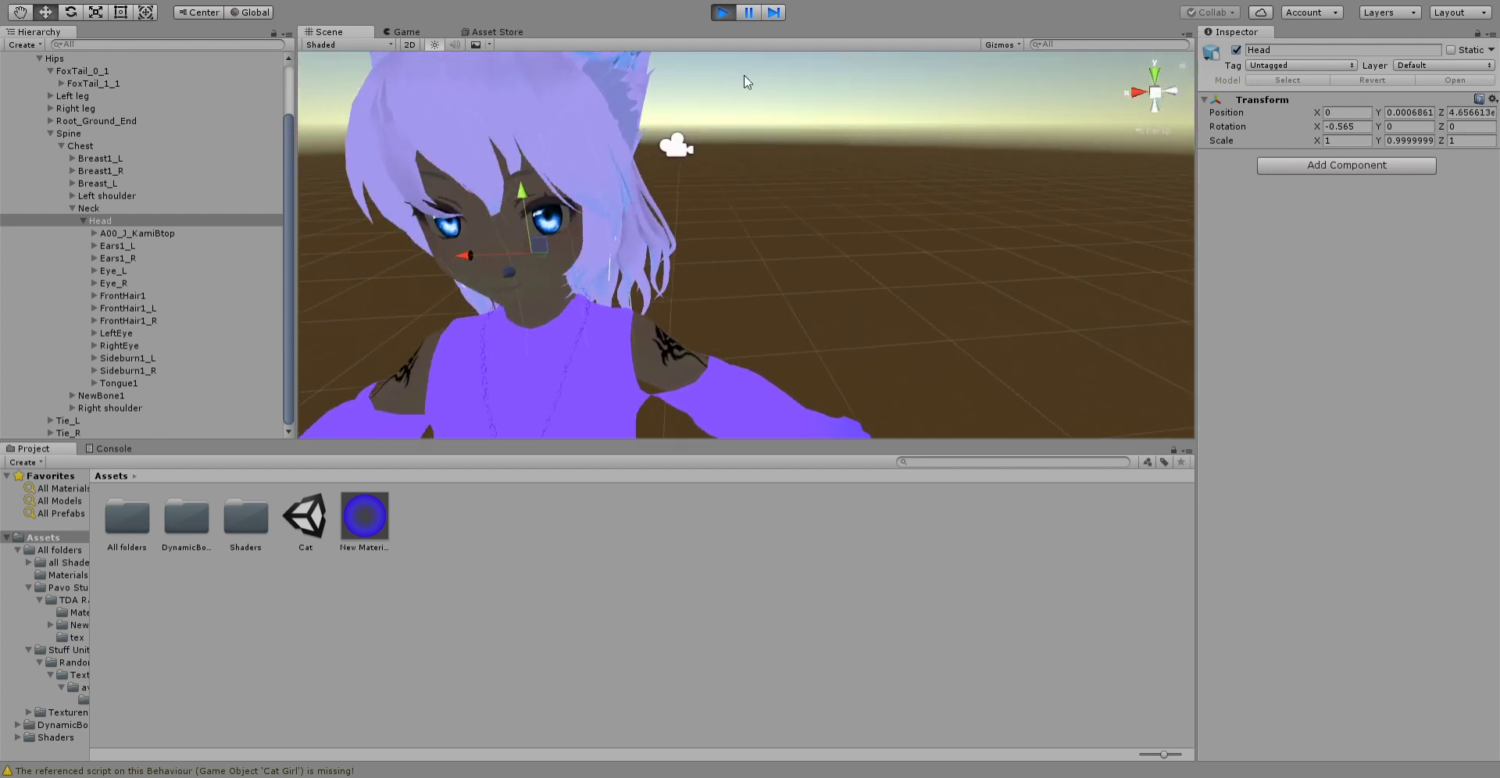
pyautogui.keyDown('alt'); pyautogui.moveTo(625, 214); pyautogui.dragTo(657, 156); pyautogui.keyUp('alt')
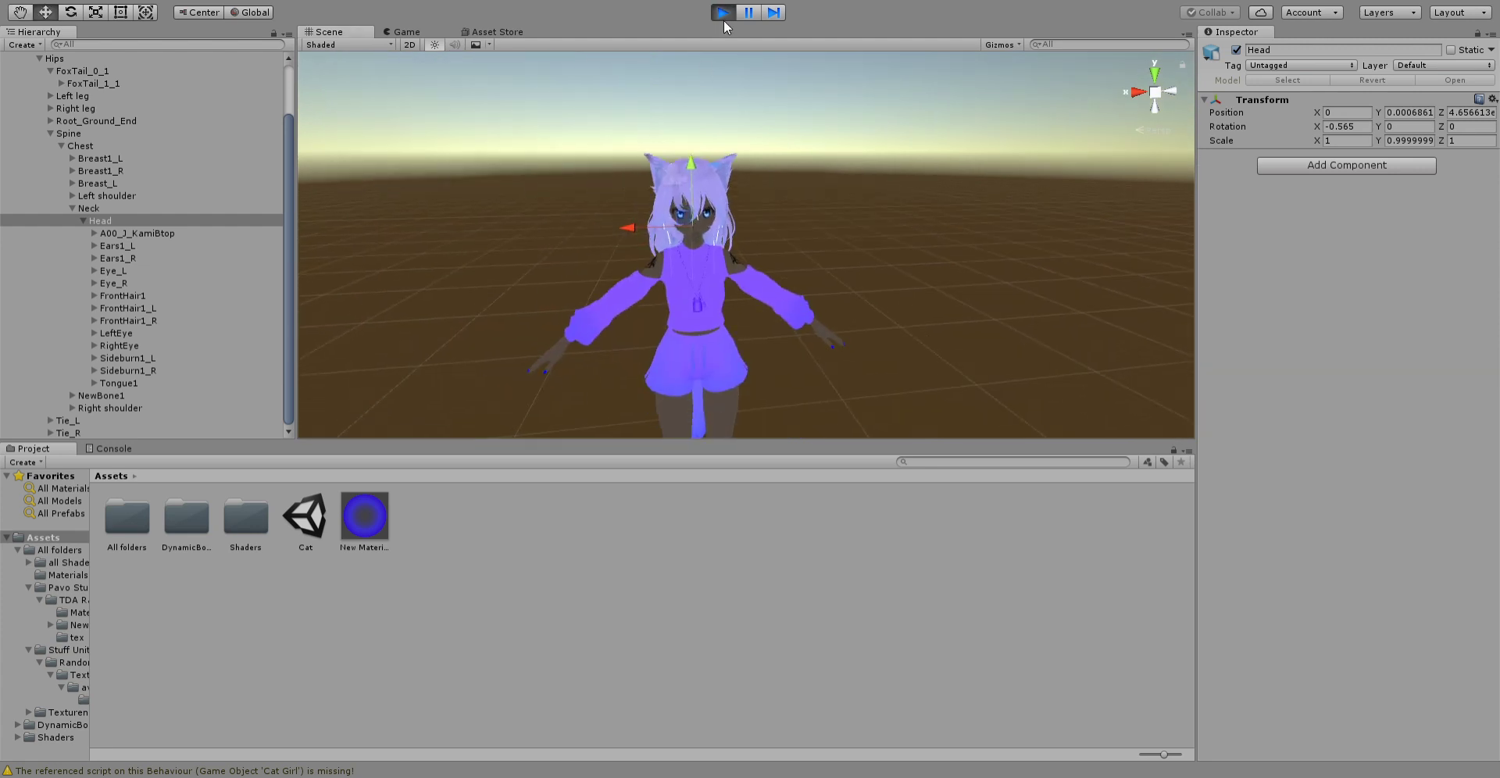
pyautogui.click(722, 12)
pyautogui.scroll(5, 775, 237)
pyautogui.scroll(-5, 775, 237)
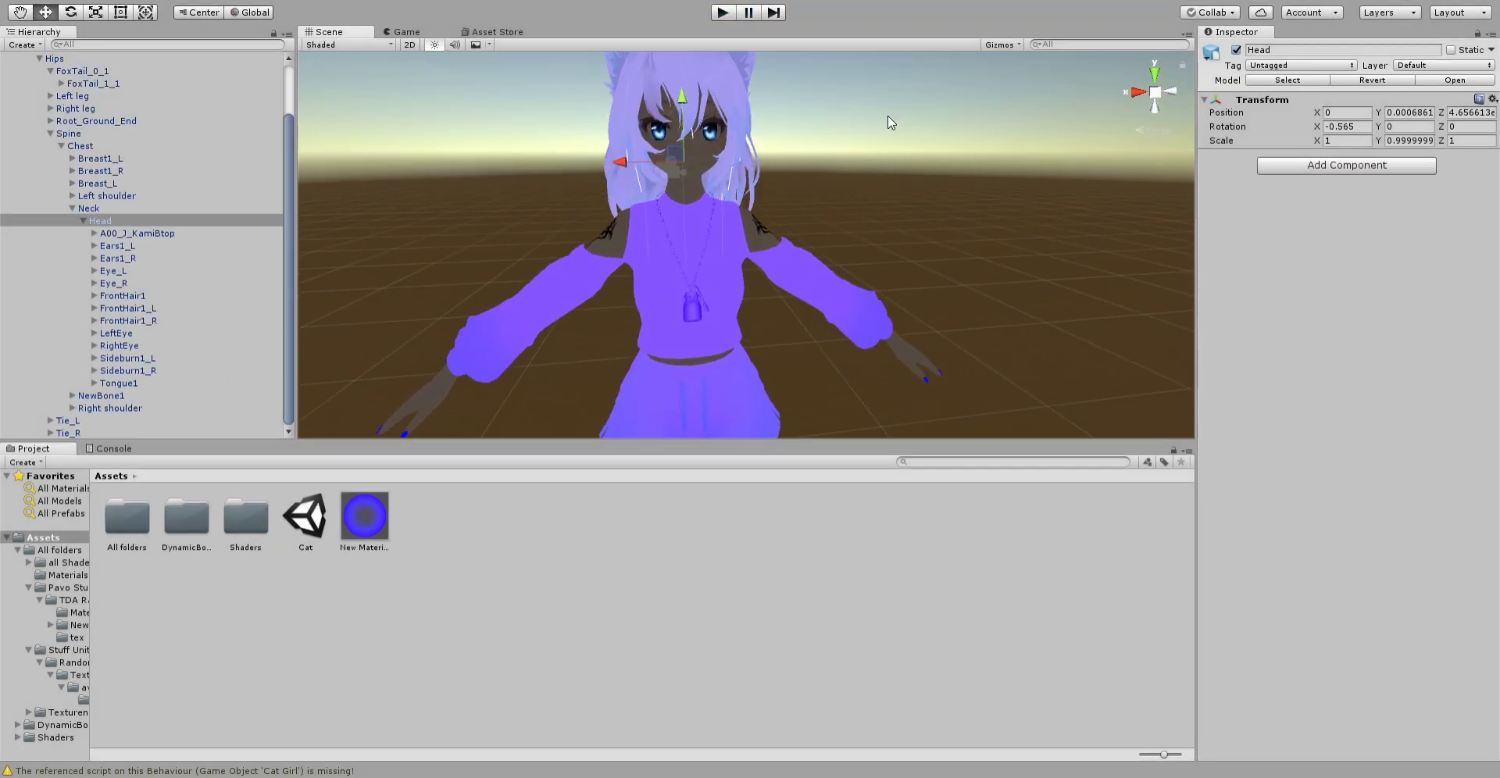
pyautogui.keyDown('alt'); pyautogui.moveTo(897, 114); pyautogui.dragTo(685, 258); pyautogui.keyUp('alt')
pyautogui.moveTo(892, 204); pyautogui.dragTo(840, 332, button='middle')
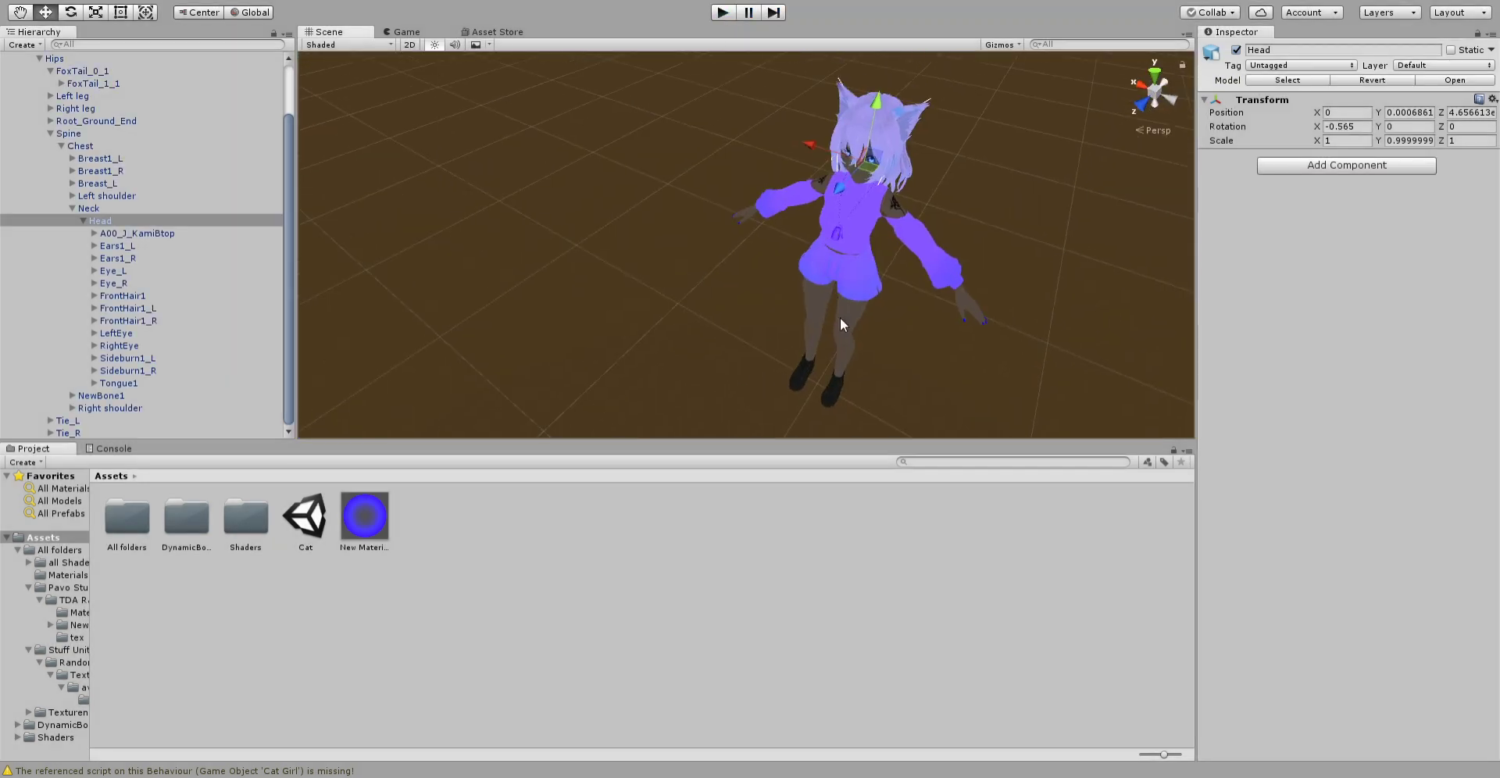
pyautogui.keyDown('alt'); pyautogui.moveTo(820, 294); pyautogui.dragTo(869, 209); pyautogui.keyUp('alt')
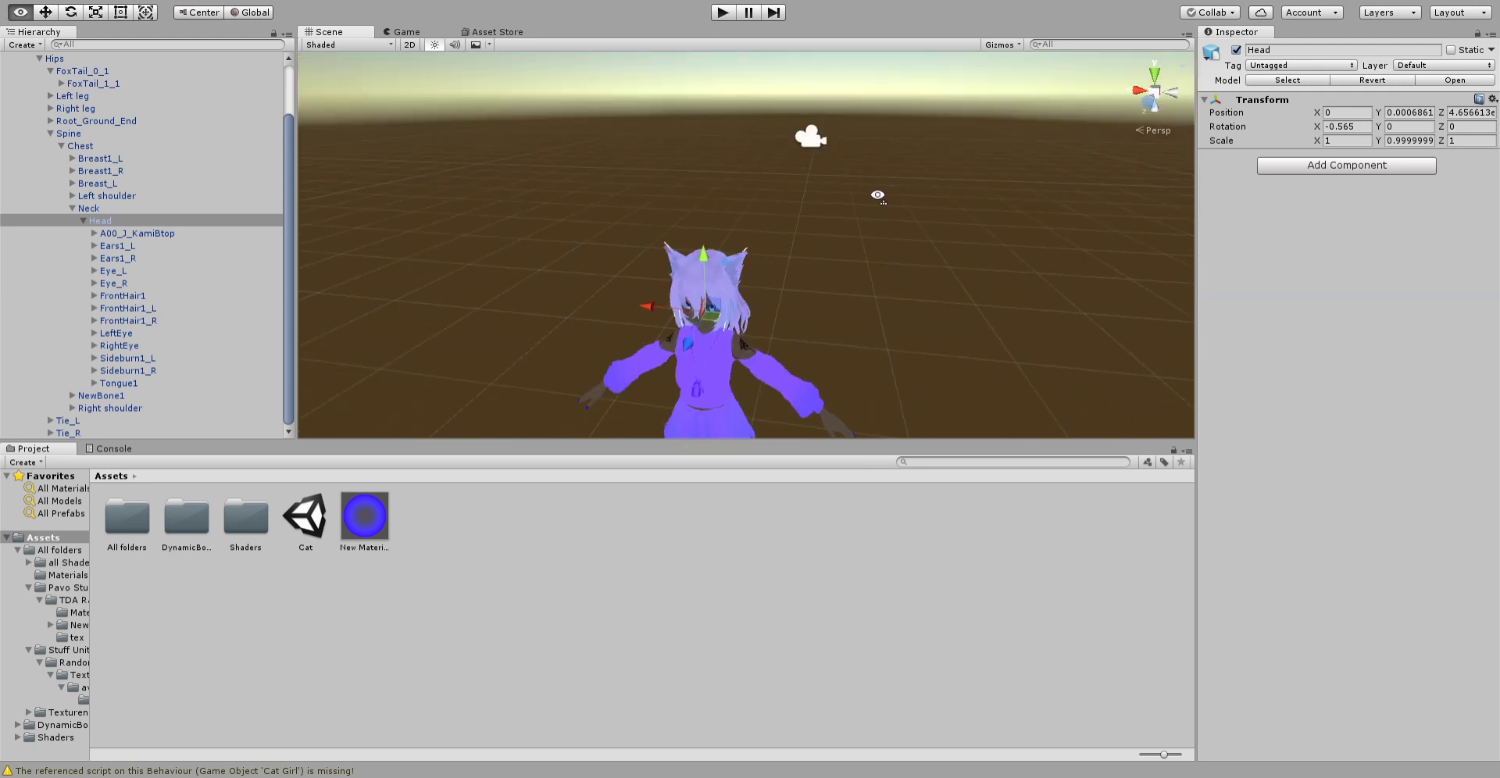
pyautogui.scroll(5, 869, 210)
pyautogui.moveTo(846, 239); pyautogui.dragTo(906, 55, button='middle')
pyautogui.keyDown('alt'); pyautogui.moveTo(752, 349); pyautogui.dragTo(822, 175); pyautogui.keyUp('alt')
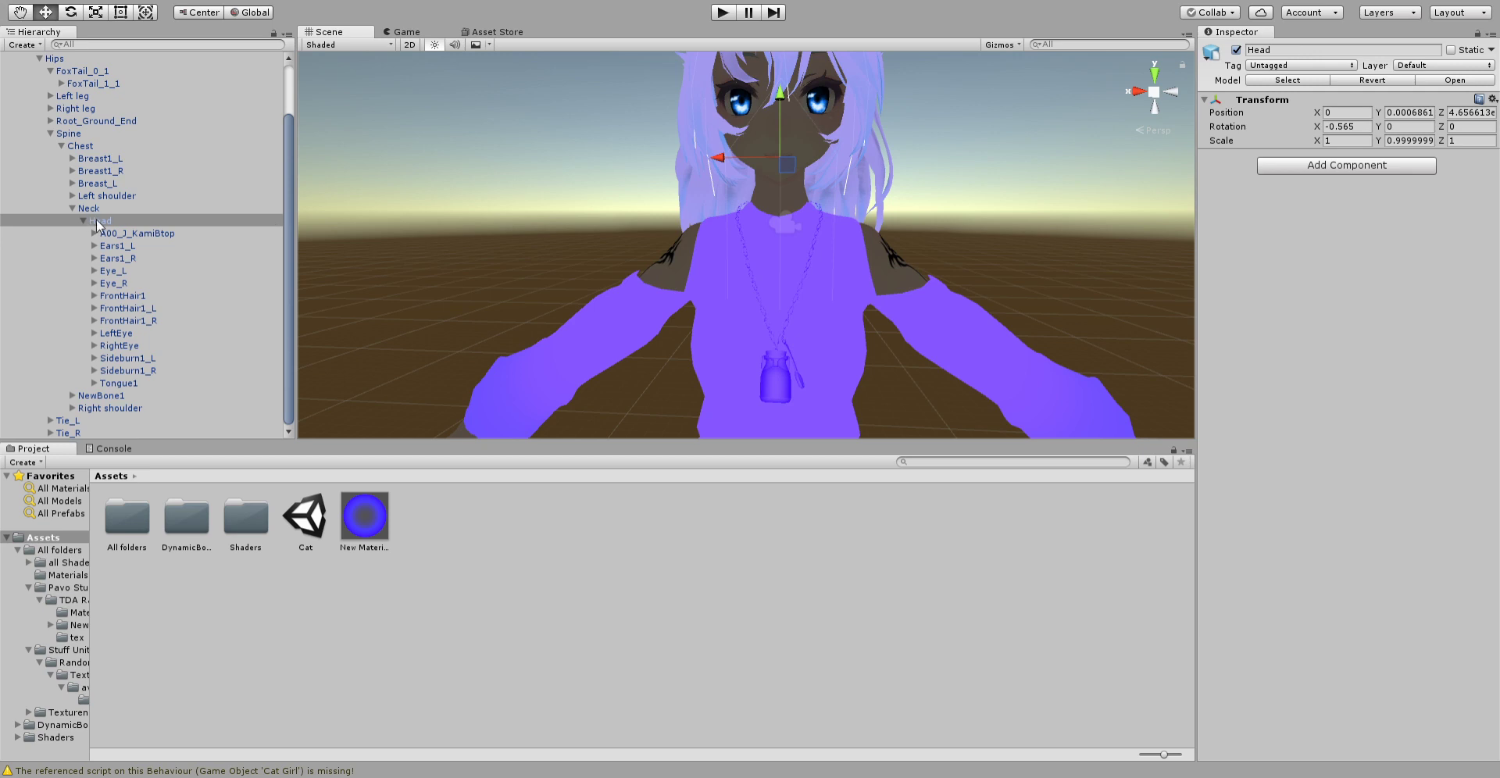
# - Attach a Dynamic Bone Collider to the Neck bone and reframe the view on the character
pyautogui.click(111, 209)
pyautogui.click(1338, 168)
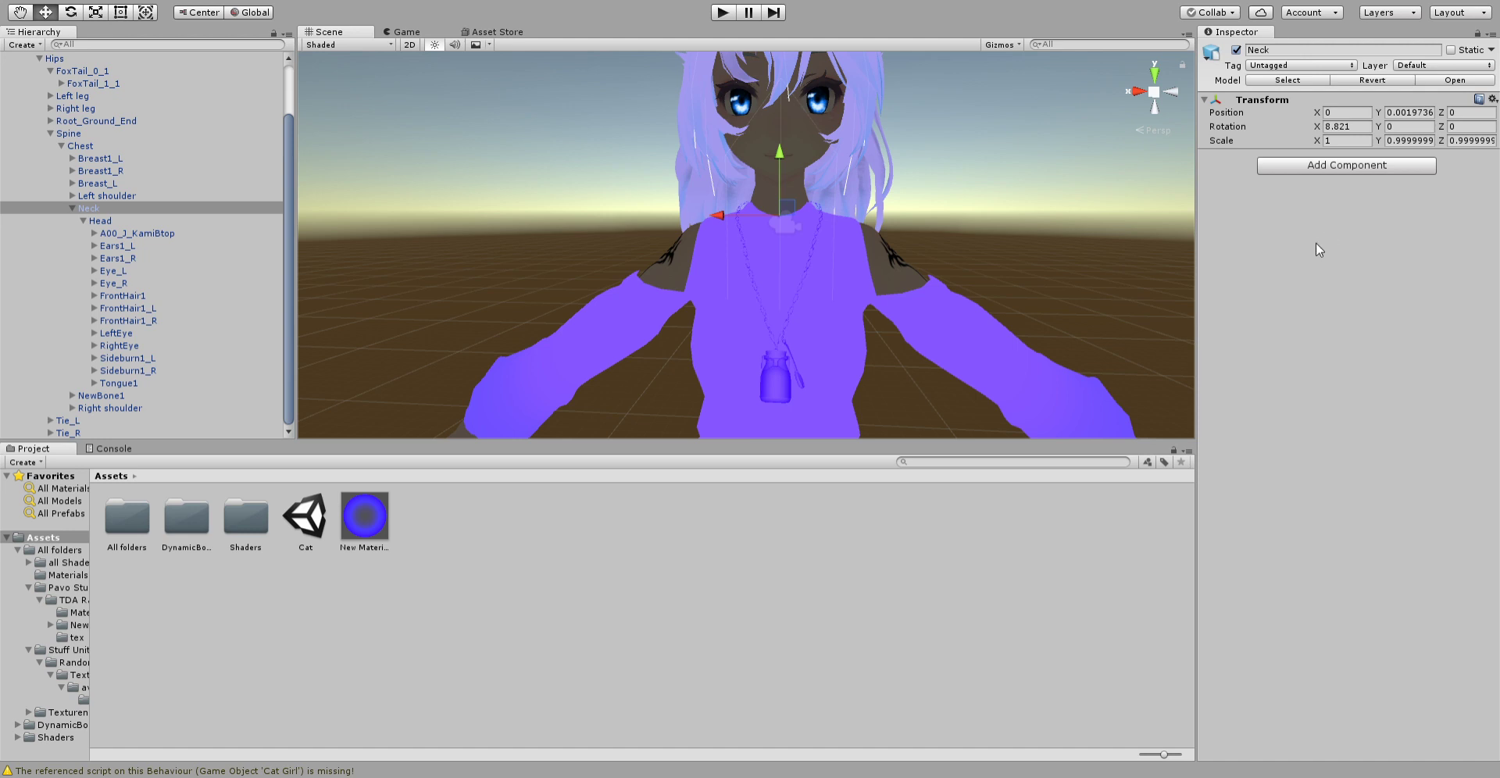
pyautogui.moveTo(631, 144); pyautogui.dragTo(740, 219, button='right')
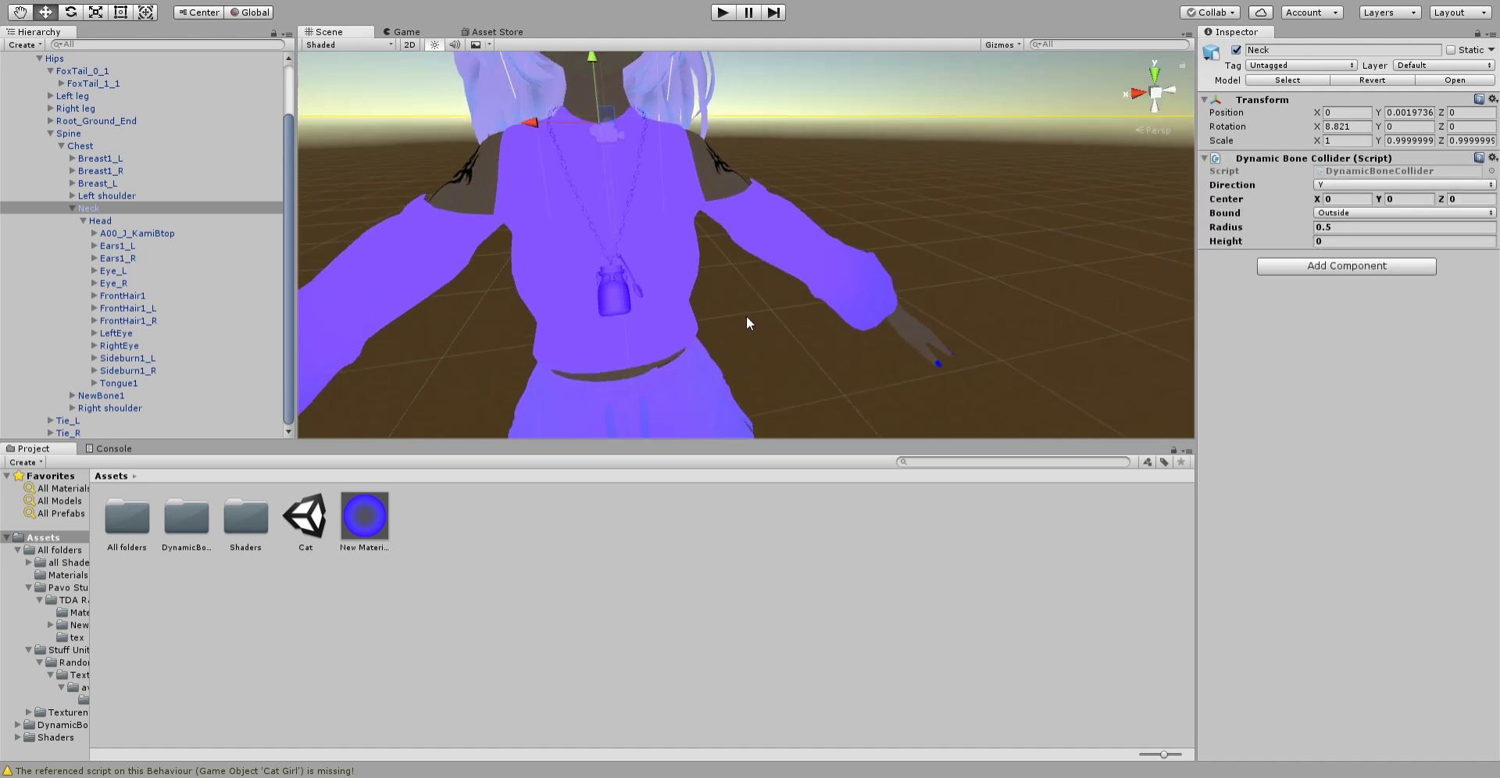
pyautogui.moveTo(738, 316); pyautogui.dragTo(691, 233, button='right')
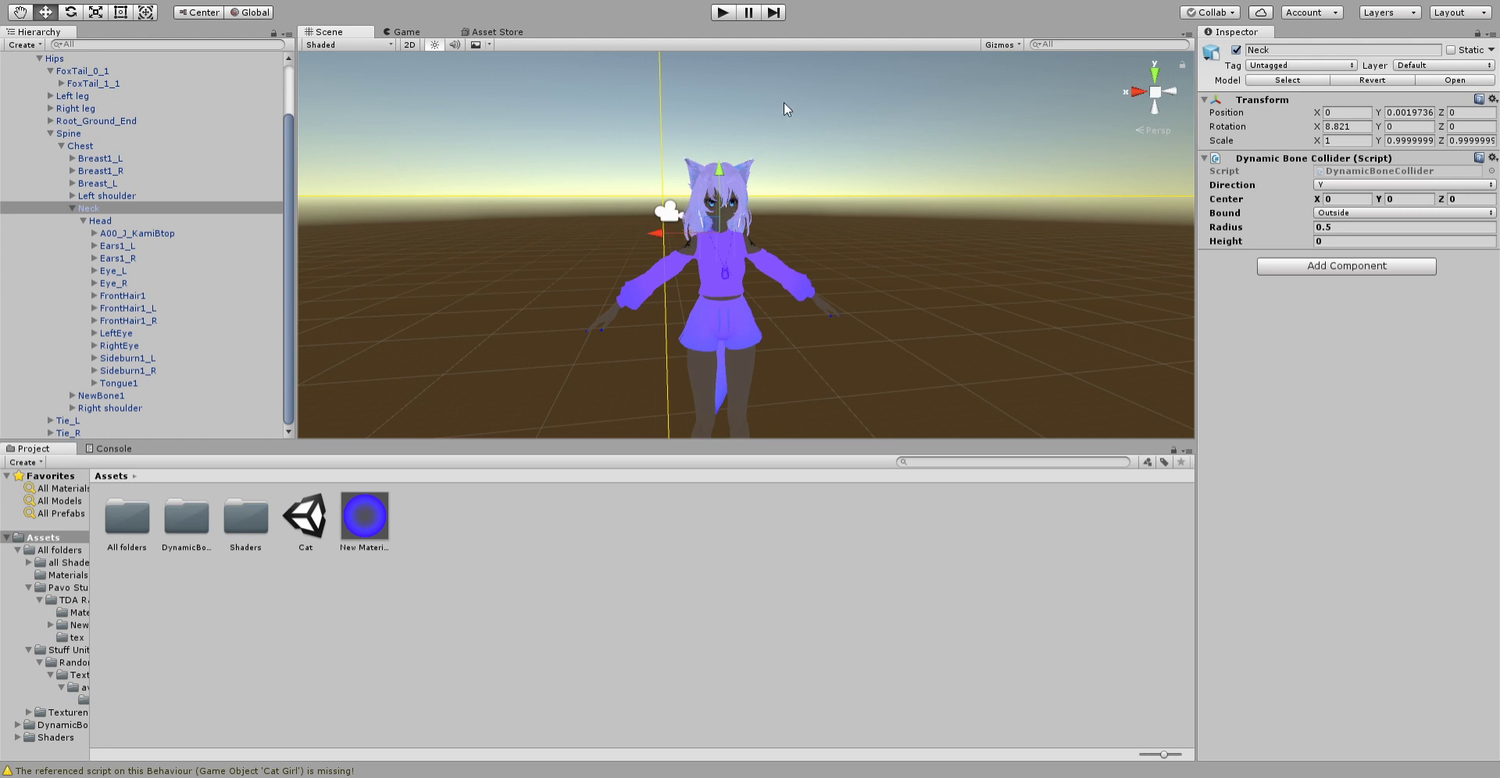
pyautogui.moveTo(676, 195)
pyautogui.mouseDown(button='right')
pyautogui.moveTo(369, 511)
pyautogui.moveTo(684, 601)
pyautogui.mouseUp(button='right')
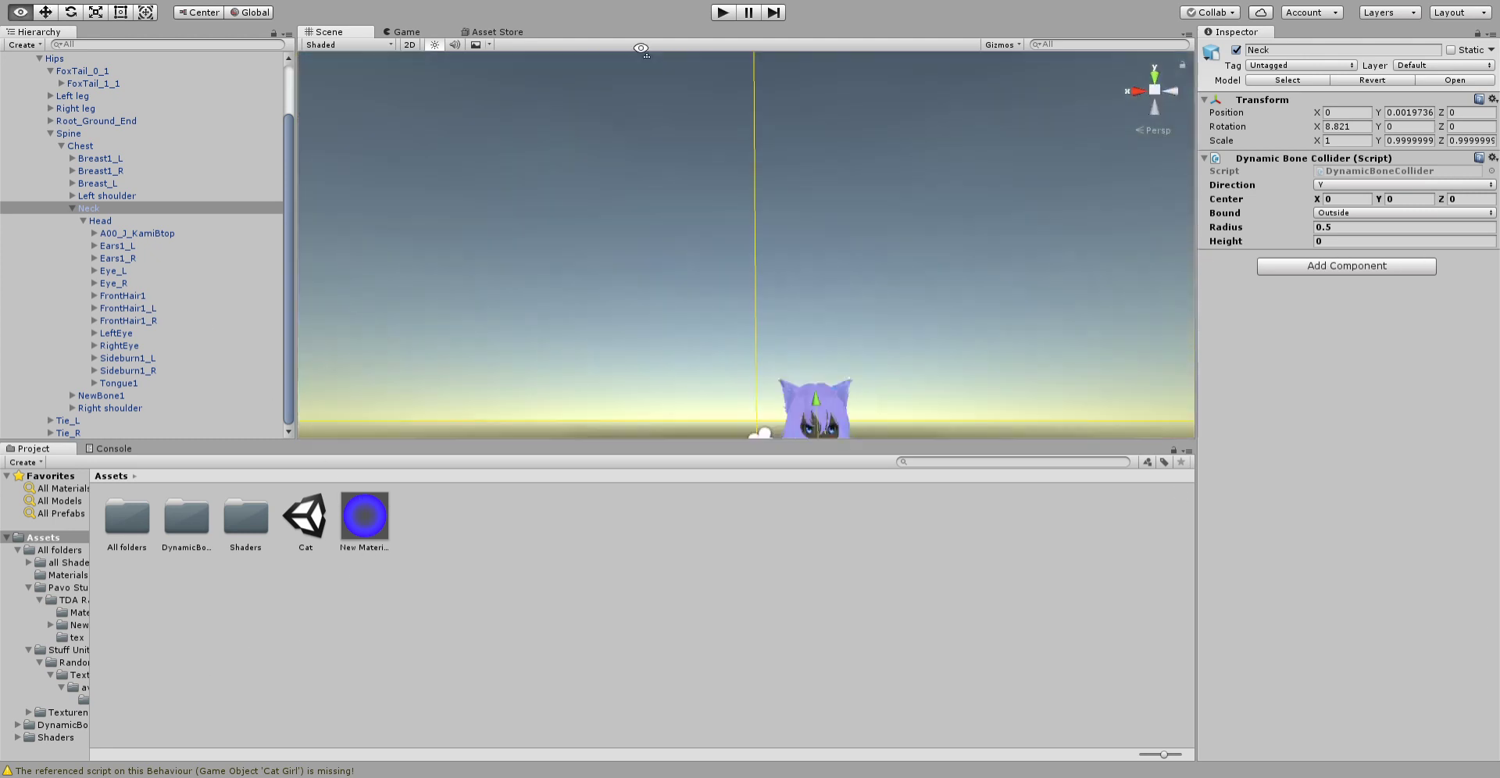
pyautogui.moveTo(683, 593); pyautogui.dragTo(978, 392, button='right')
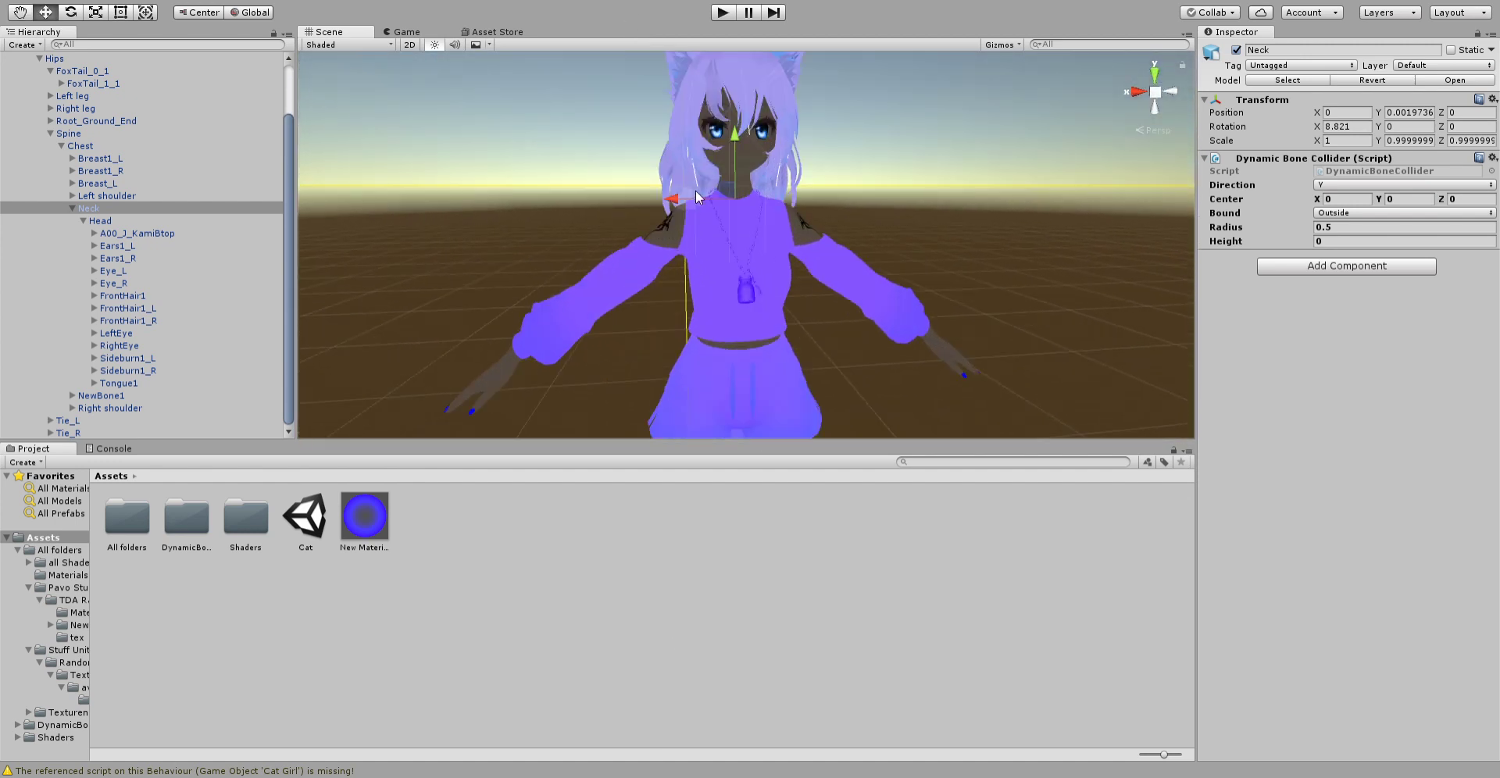
# - Shrink the neck collider's radius to 0.0005
pyautogui.doubleClick(1328, 228)
pyautogui.write('01')
pyautogui.press('BackSpace')
pyautogui.press('BackSpace')
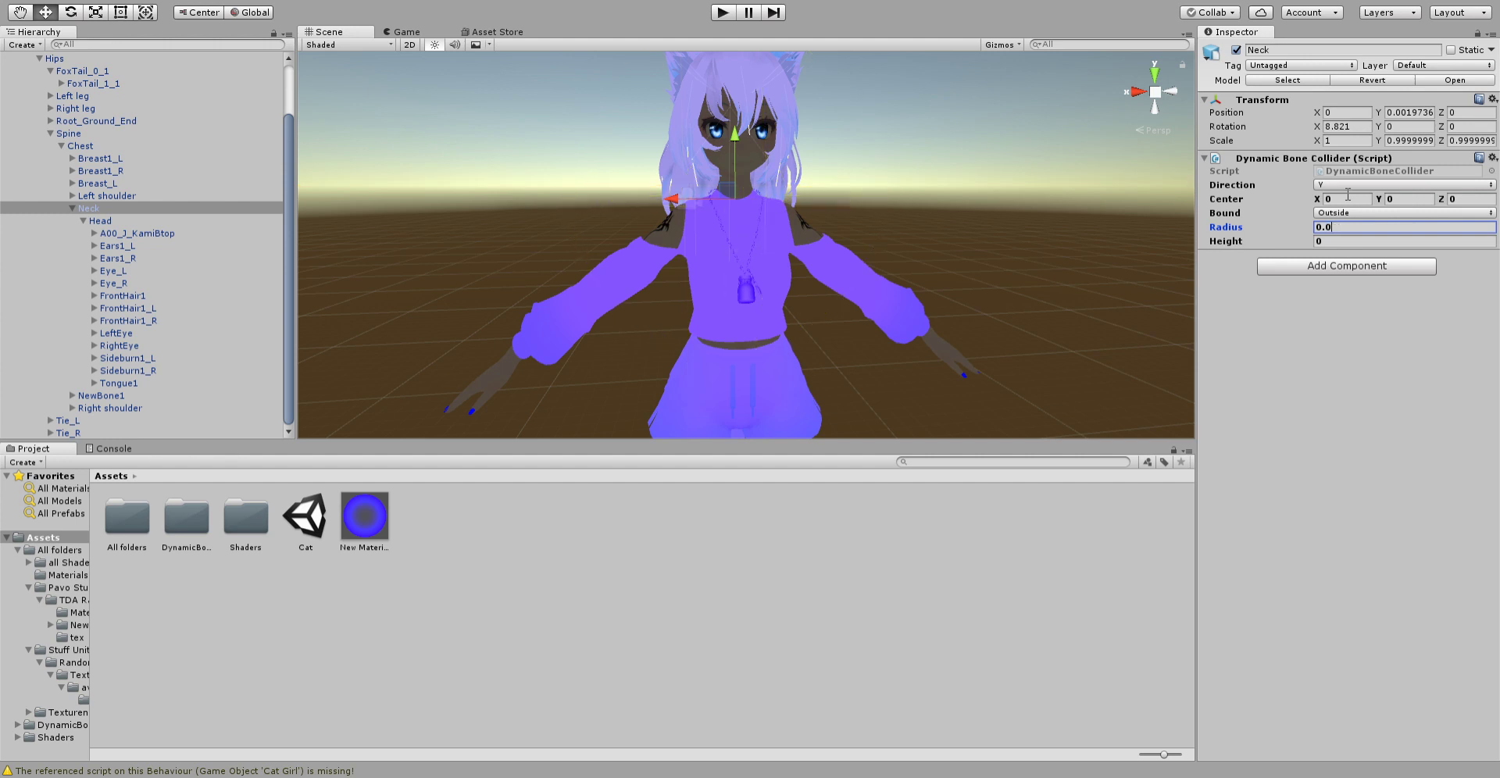
pyautogui.write('1')
pyautogui.press('BackSpace')
pyautogui.press('BackSpace')
pyautogui.write('8')
pyautogui.press('BackSpace')
pyautogui.press('BackSpace')
pyautogui.write('5')
# - Set the collider center Y to 0.0003 and orbit to check its fit
pyautogui.moveTo(964, 133)
pyautogui.mouseDown(button='right')
pyautogui.moveTo(523, 158)
pyautogui.moveTo(852, 244)
pyautogui.moveTo(857, 265)
pyautogui.mouseUp(button='right')
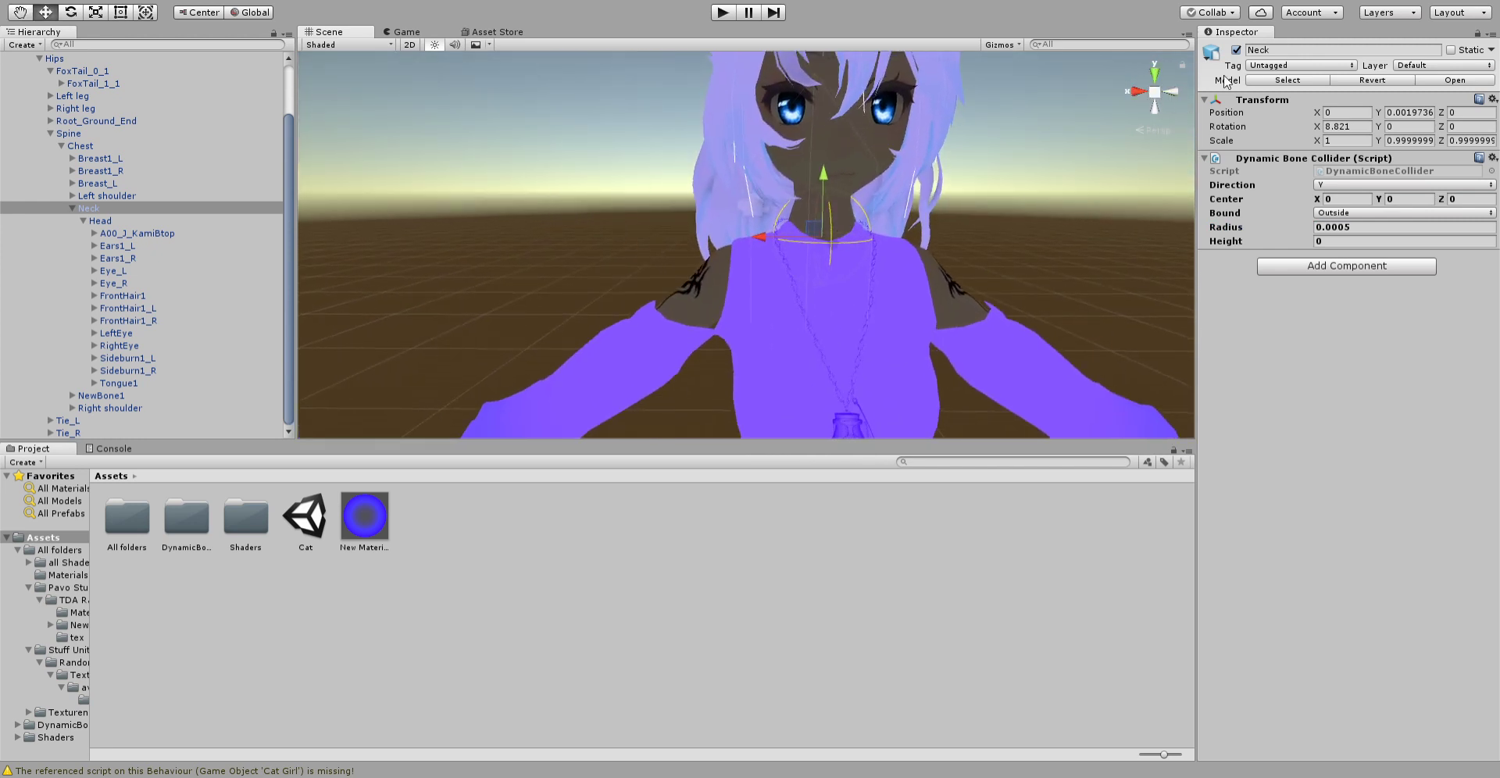
pyautogui.click(1387, 198)
pyautogui.write('.00')
pyautogui.write('03')
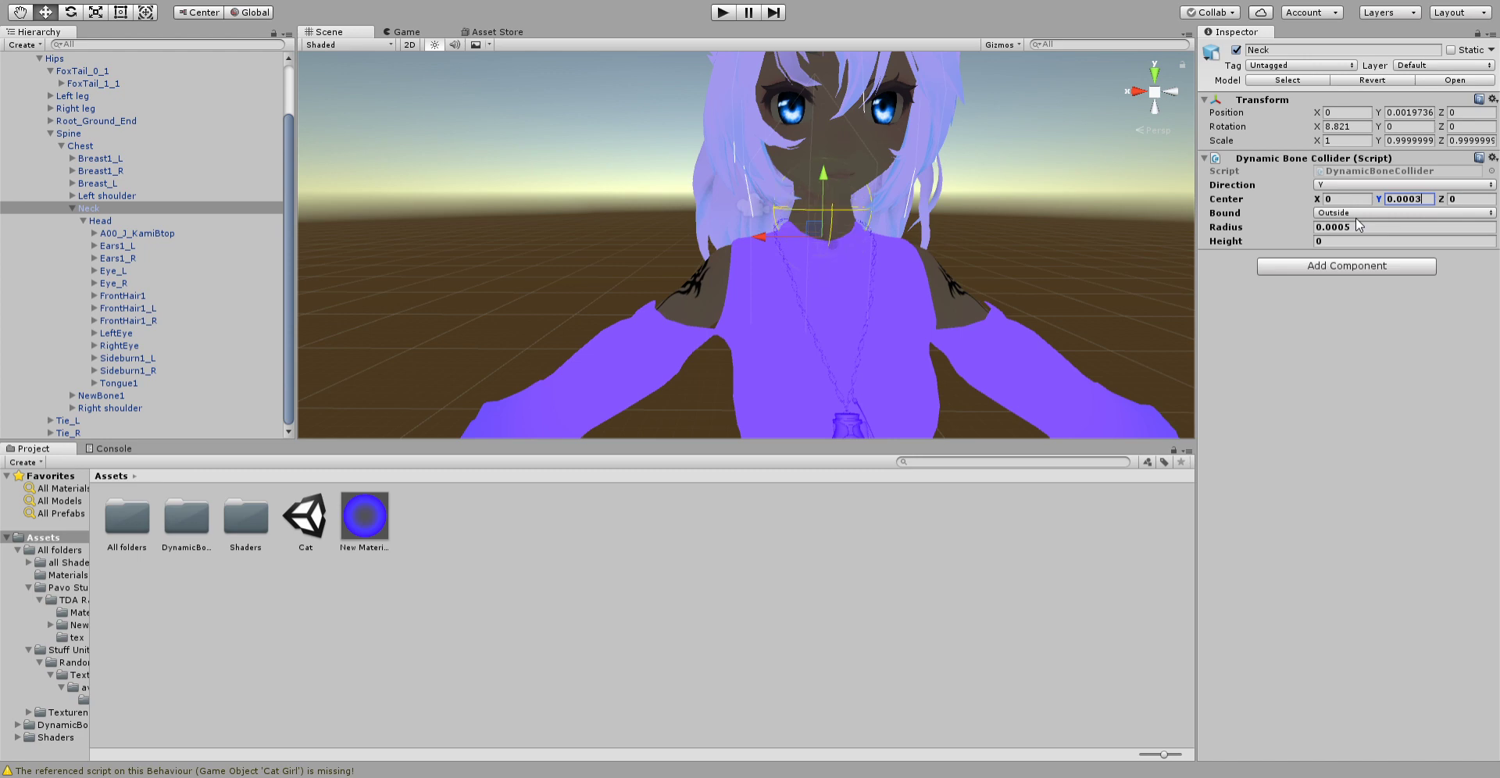
pyautogui.moveTo(1119, 186)
pyautogui.keyDown('alt'); pyautogui.mouseDown()
pyautogui.moveTo(753, 243)
pyautogui.moveTo(679, 205)
pyautogui.moveTo(898, 227)
pyautogui.moveTo(1007, 213)
pyautogui.moveTo(486, 216)
pyautogui.mouseUp(); pyautogui.keyUp('alt')
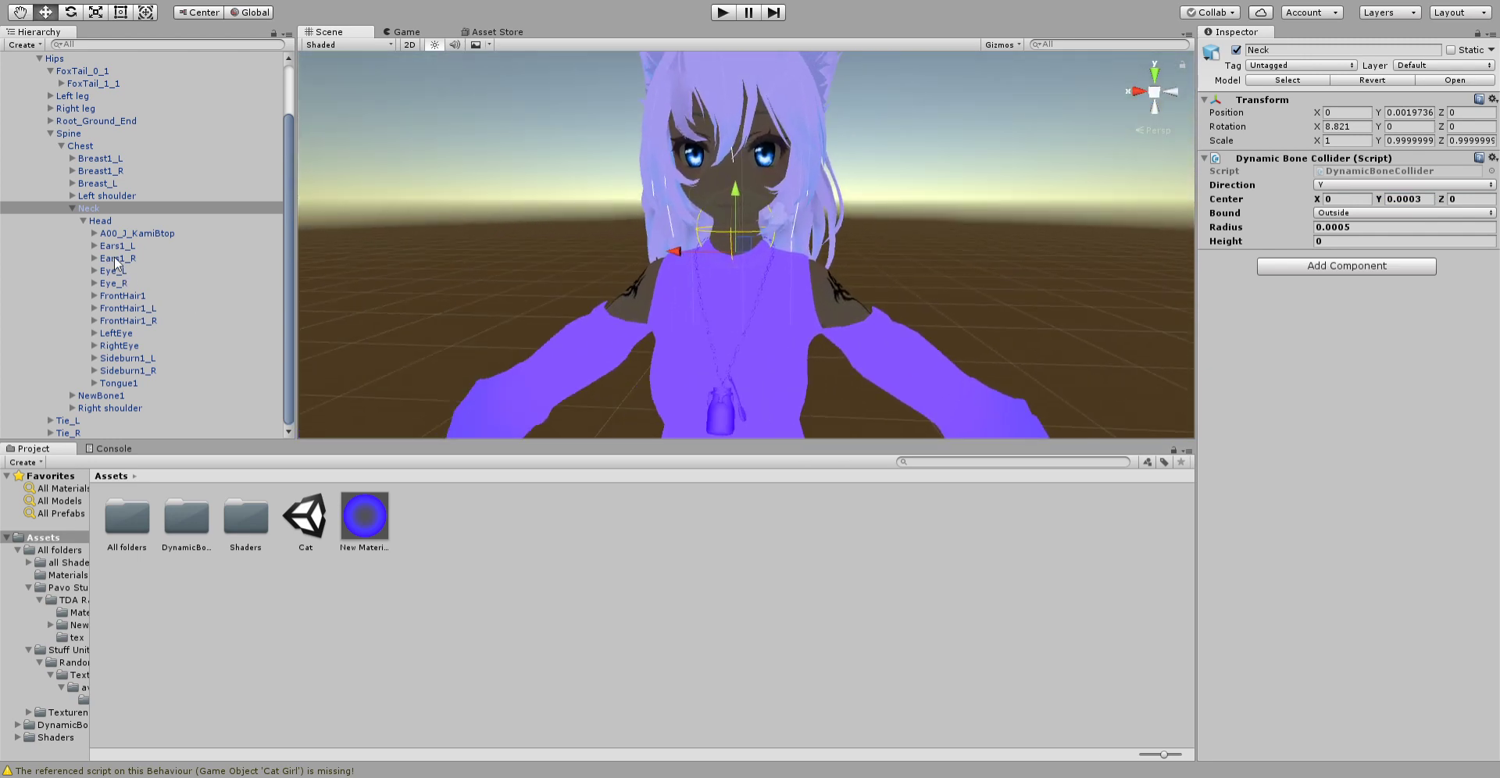
# - Select A00_J_KamiBtop, Ears1_L and Ears1_R and set their Colliders list size to 1
pyautogui.click(129, 233)
pyautogui.click(117, 209)
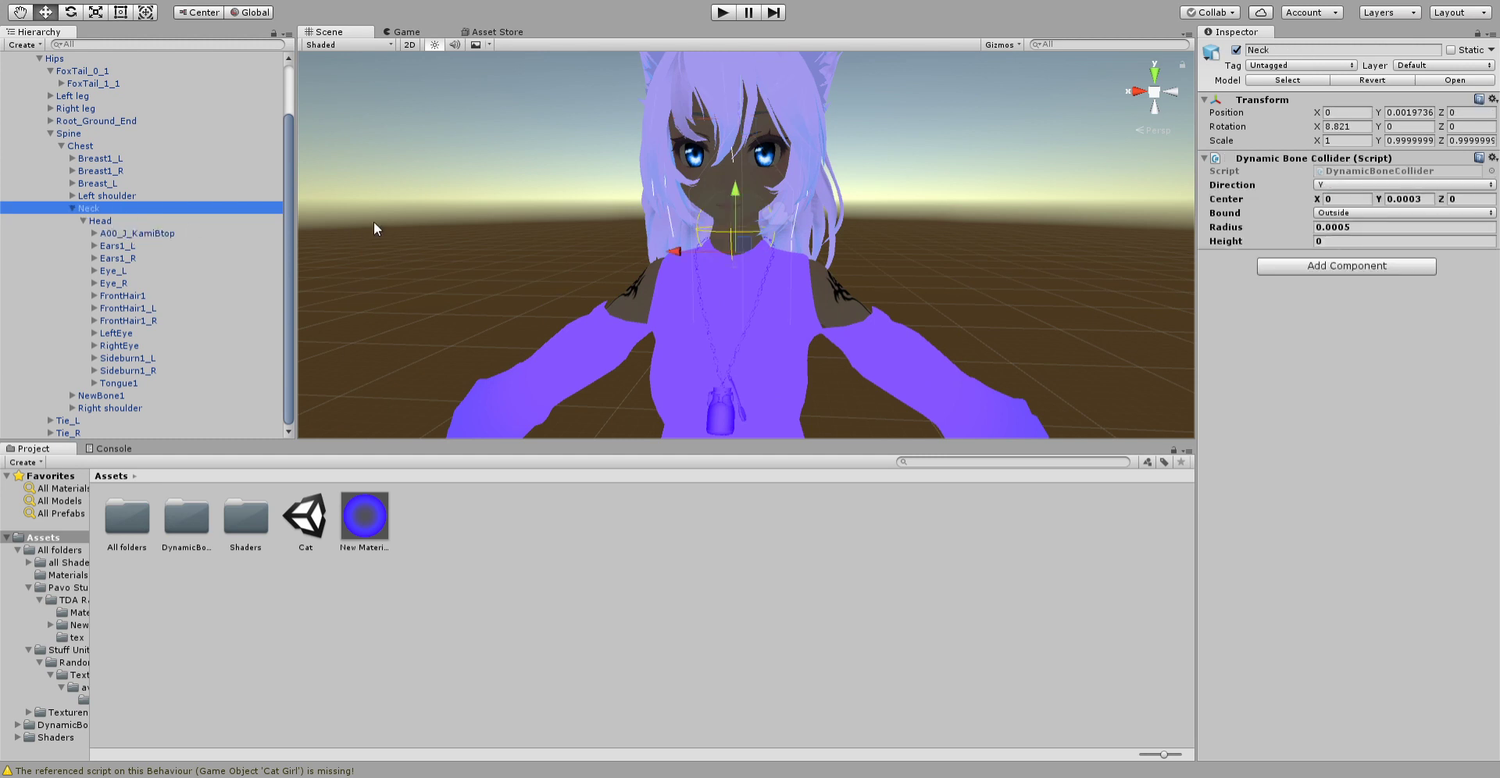
pyautogui.click(148, 233)
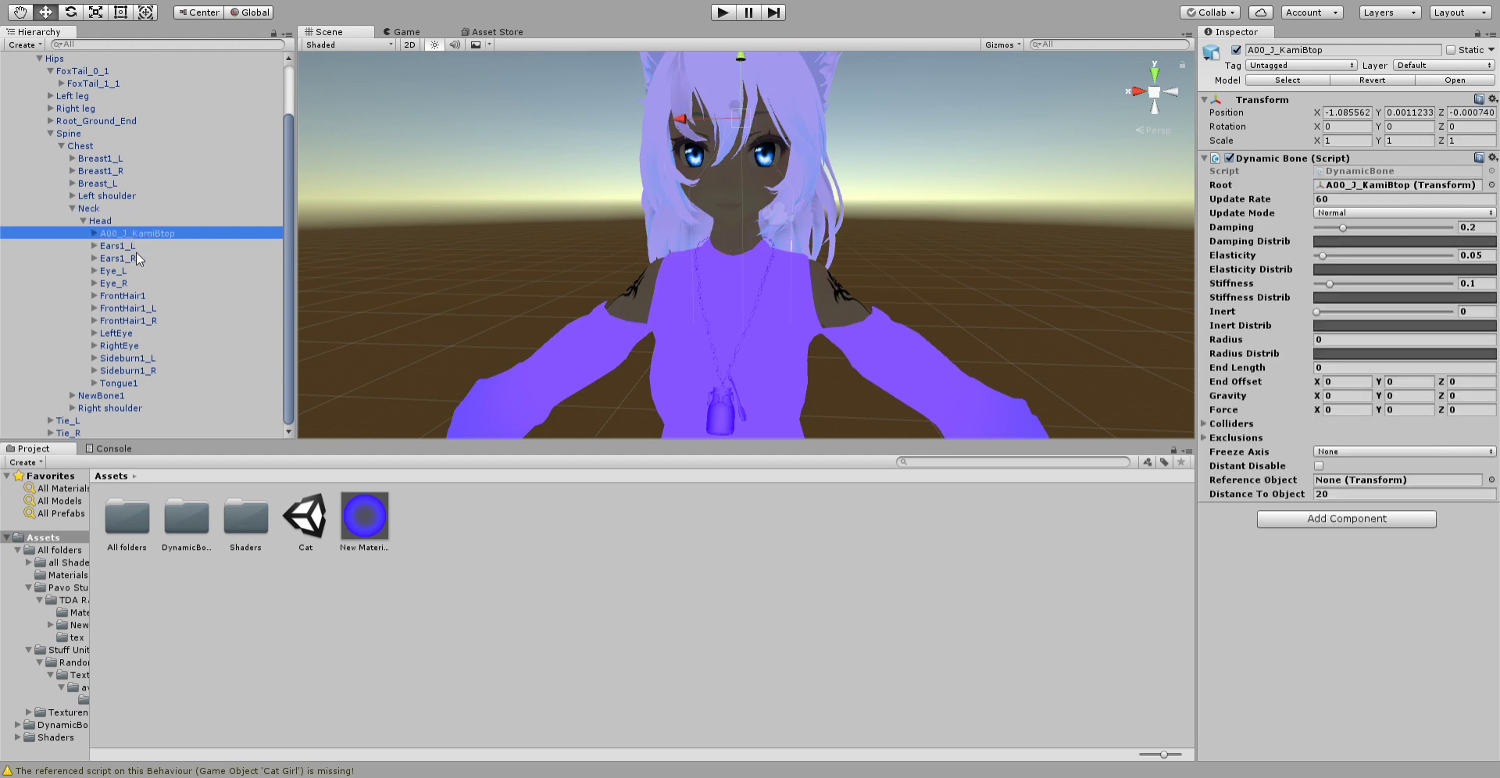
pyautogui.keyDown('shift'); pyautogui.click(189, 244); pyautogui.keyUp('shift')
pyautogui.keyDown('shift'); pyautogui.click(138, 259); pyautogui.keyUp('shift')
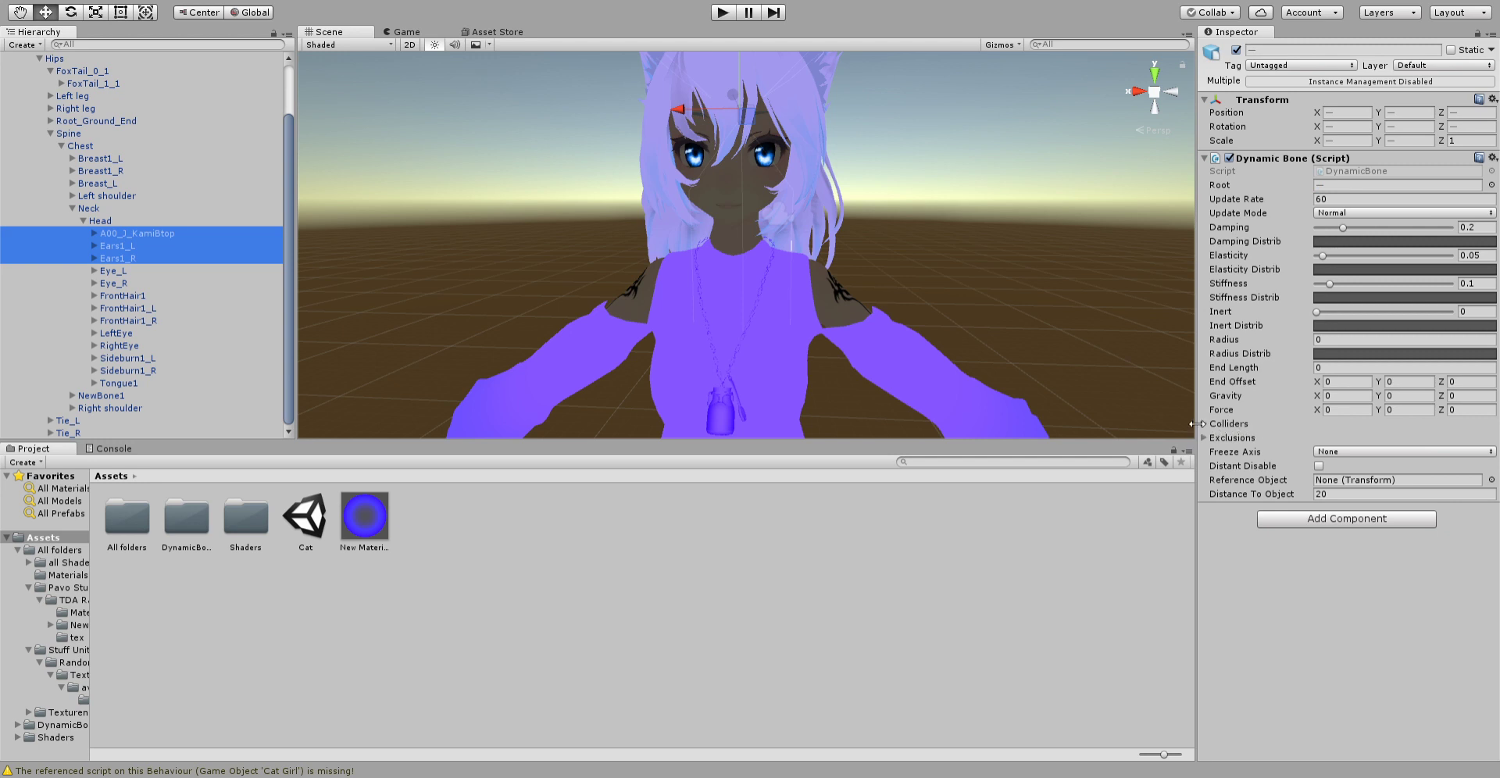
pyautogui.click(1203, 424)
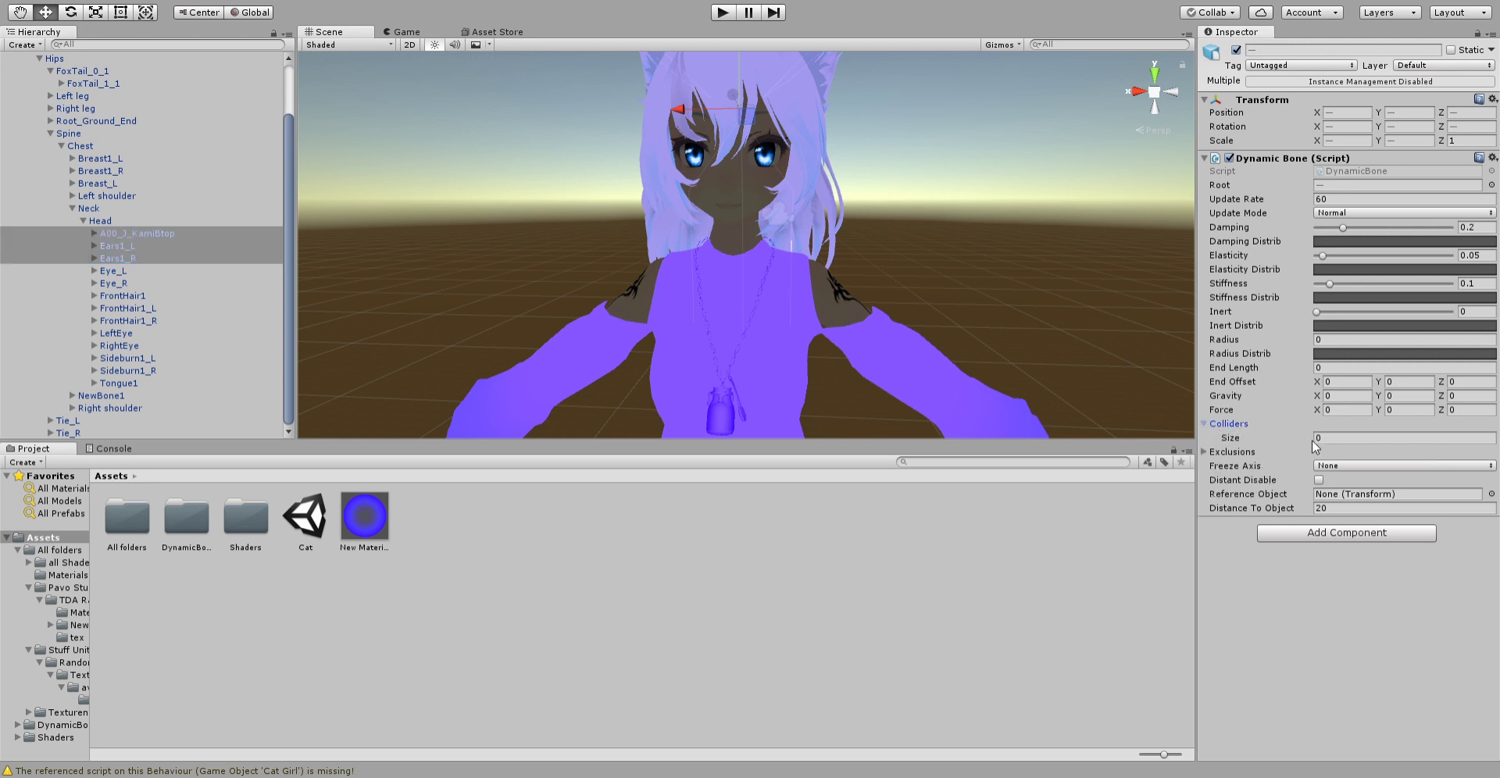
pyautogui.click(1330, 440)
pyautogui.press('Left')
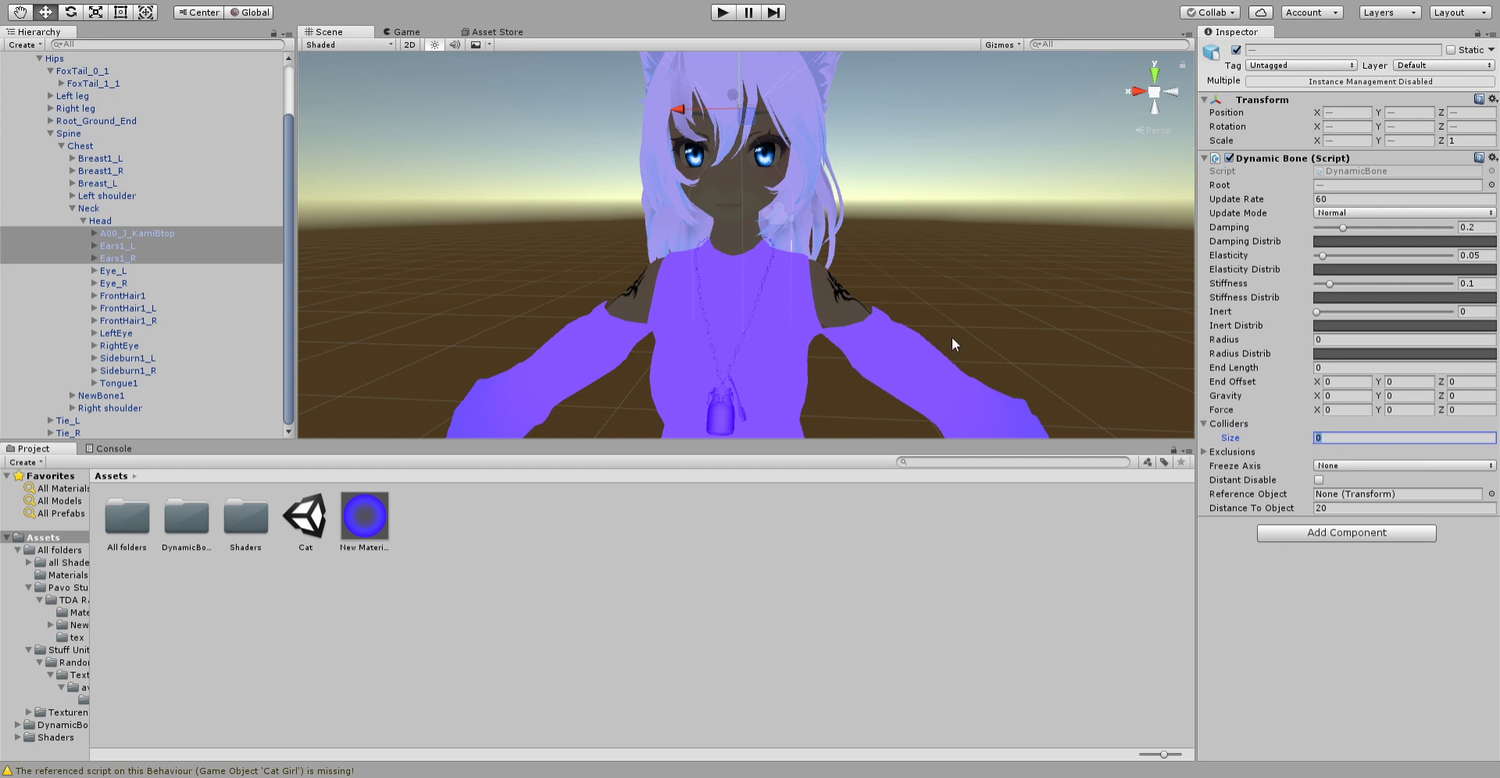
pyautogui.write('1')
pyautogui.press('Return')
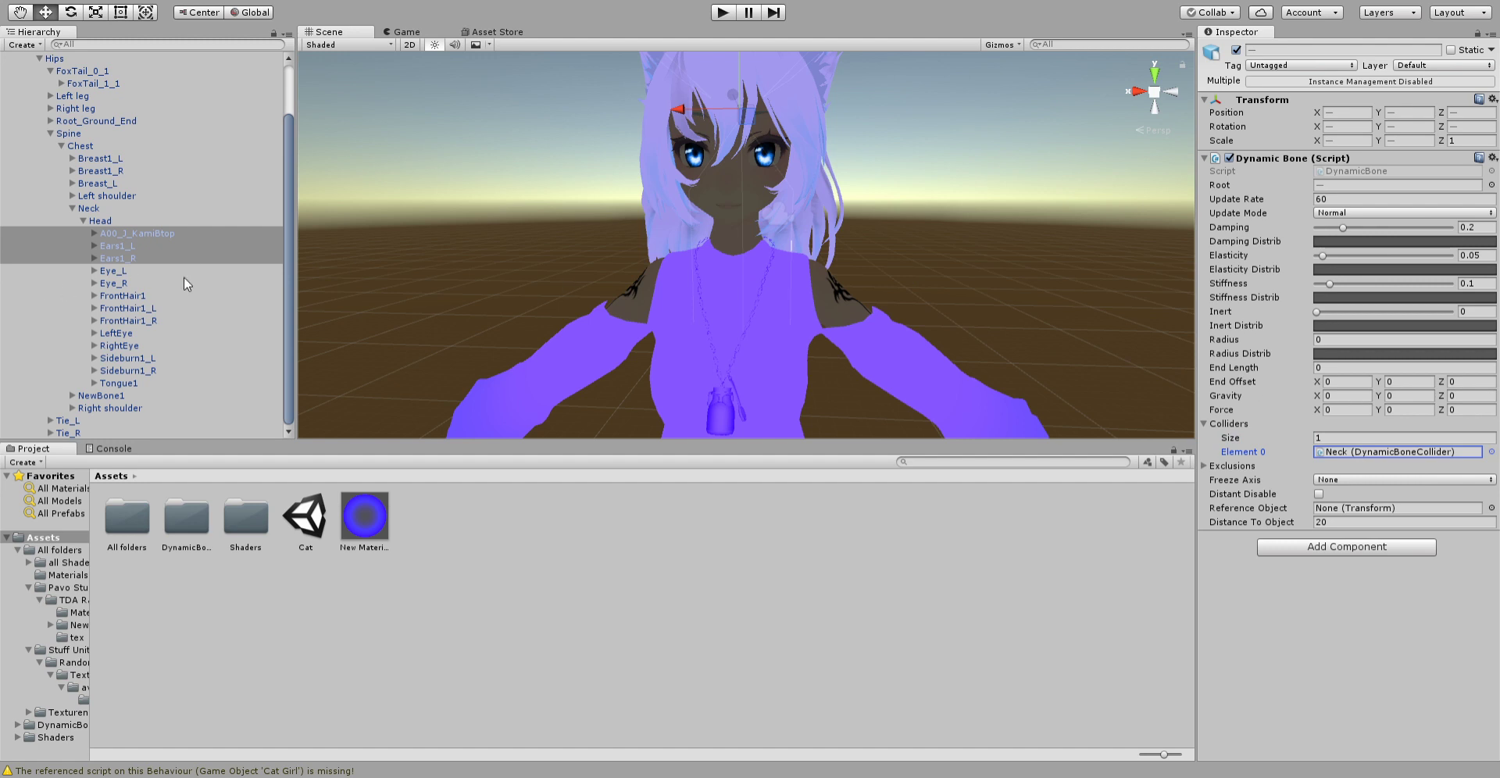
# - Give the three FrontHair1 bones one collider slot for the Neck collider
pyautogui.click(129, 297)
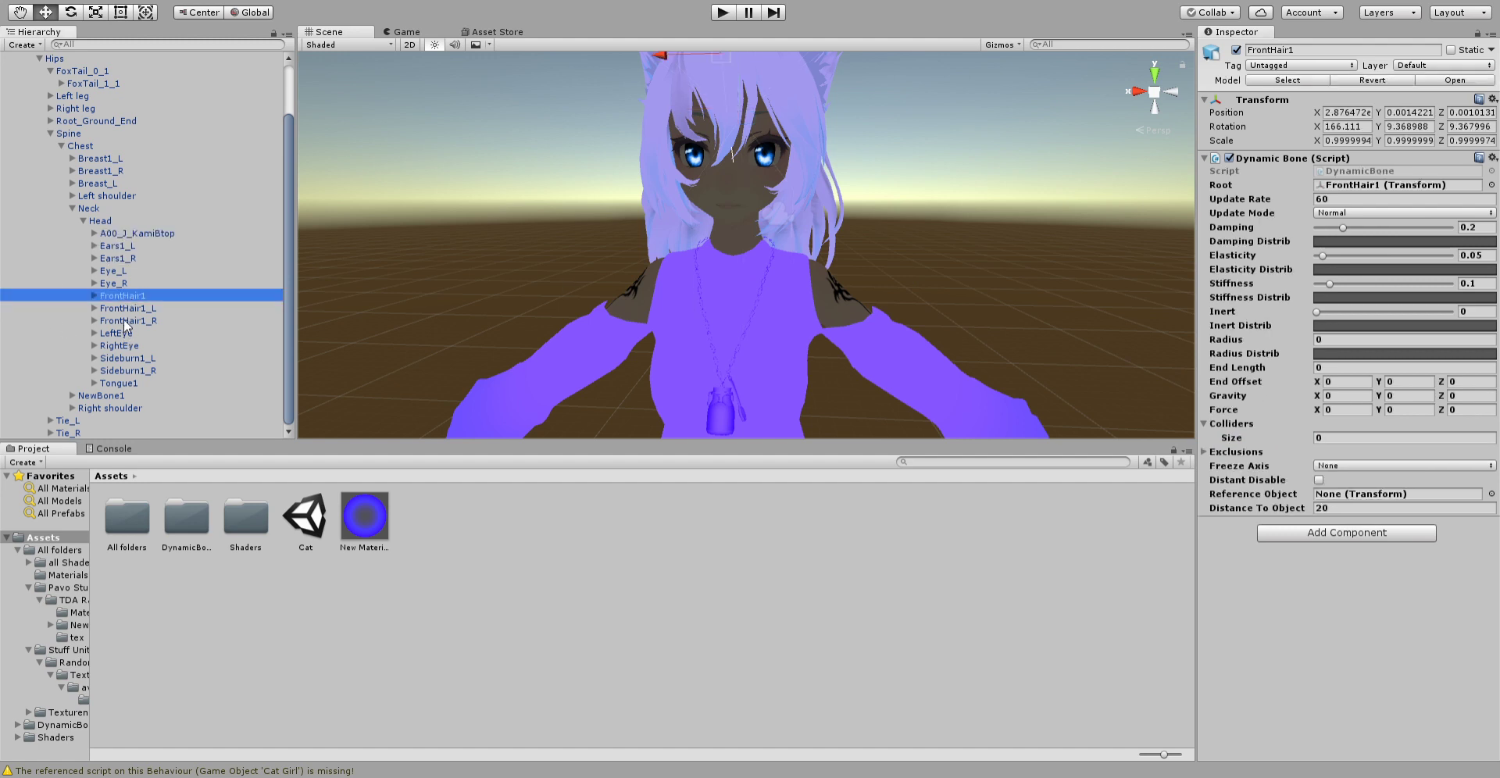
pyautogui.keyDown('shift'); pyautogui.click(125, 321); pyautogui.keyUp('shift')
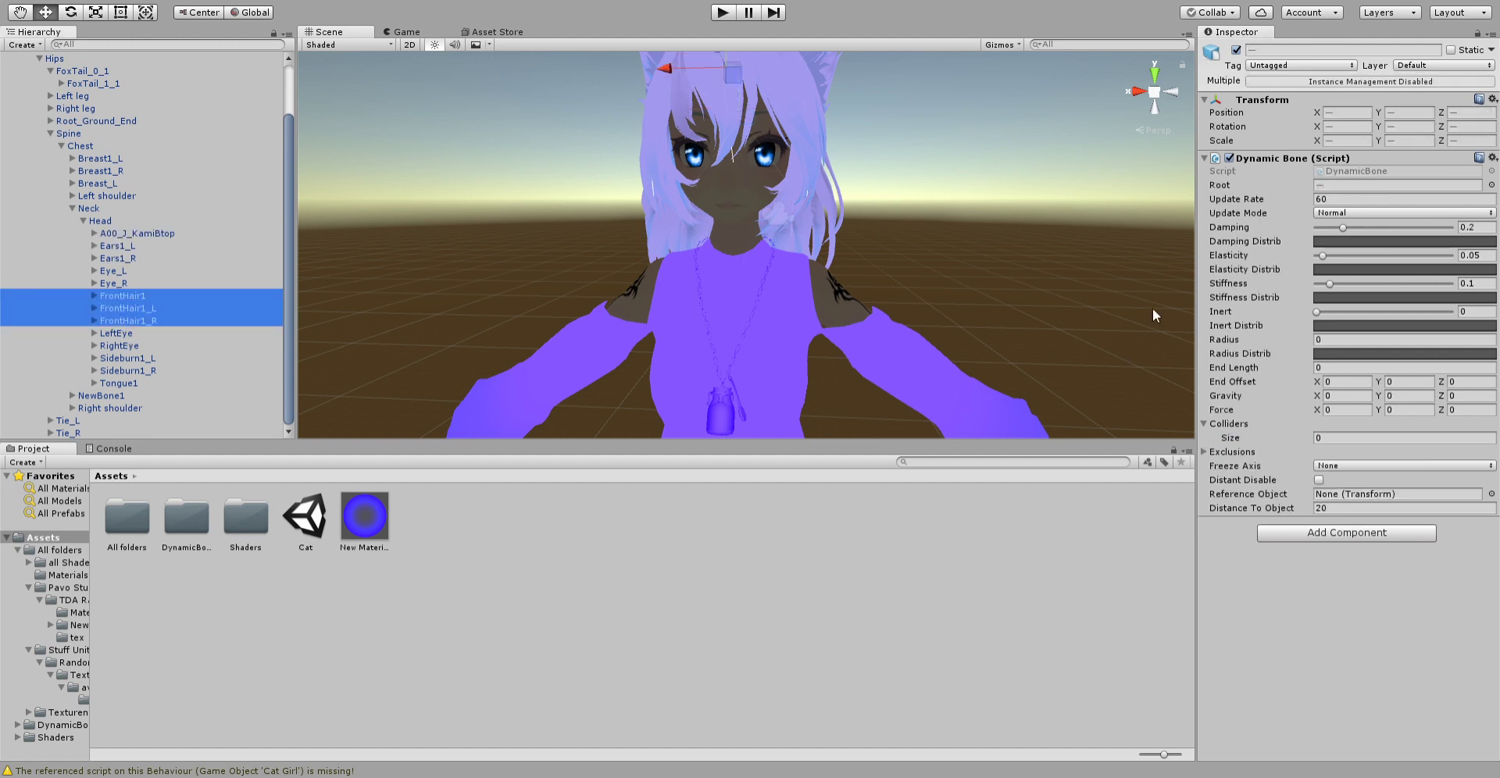
pyautogui.click(1338, 438)
pyautogui.write('1')
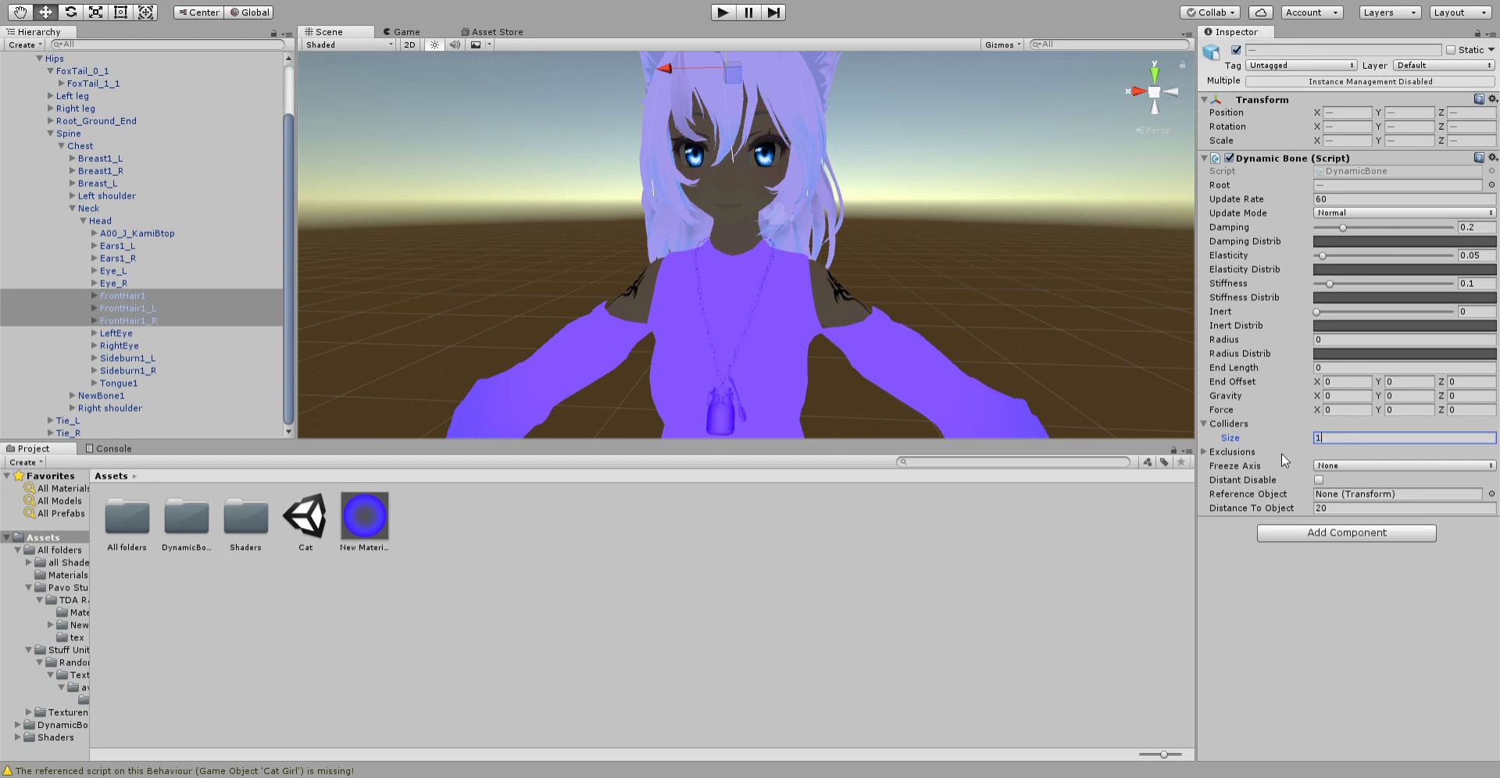
pyautogui.press('Return')
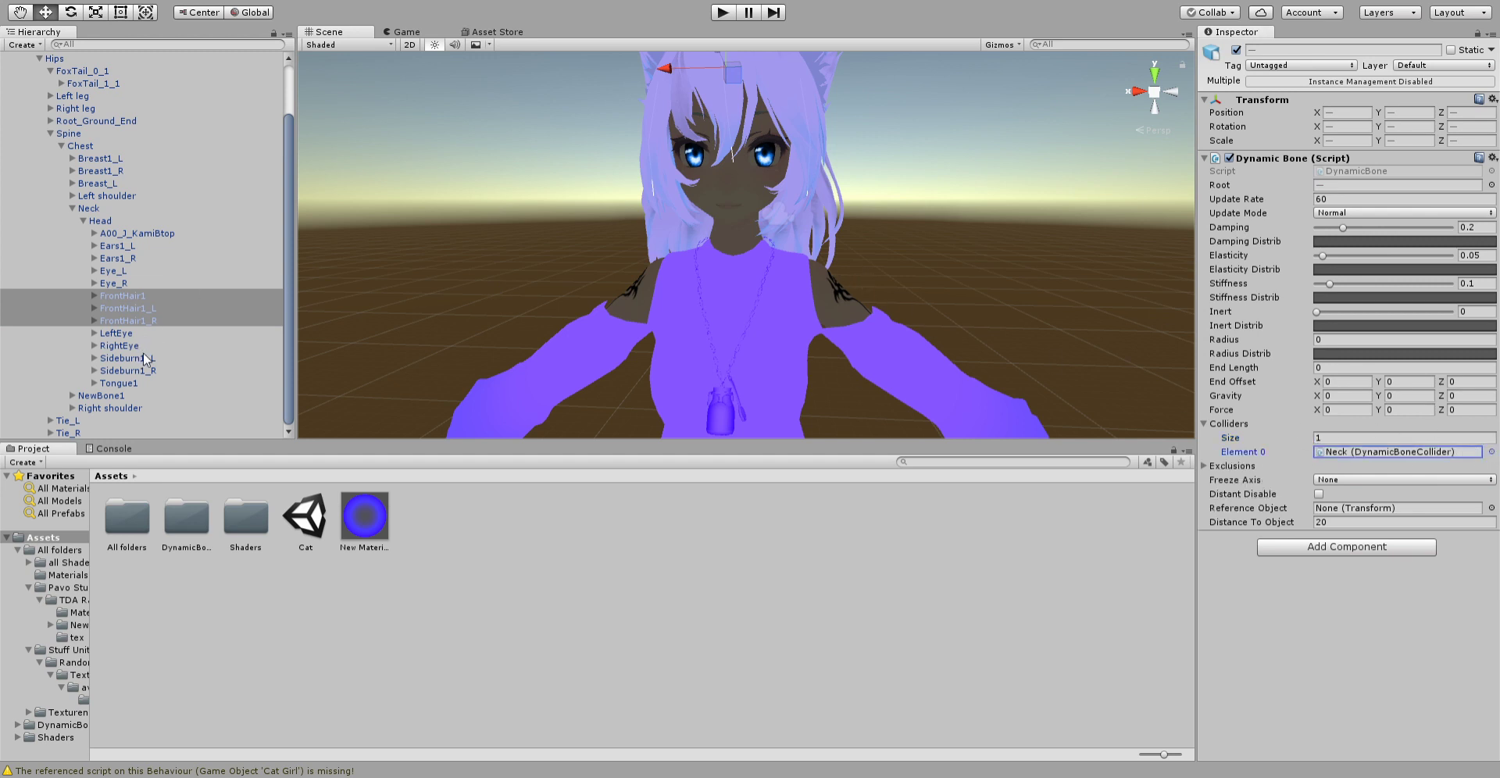
pyautogui.scroll(-5, 885, 328)
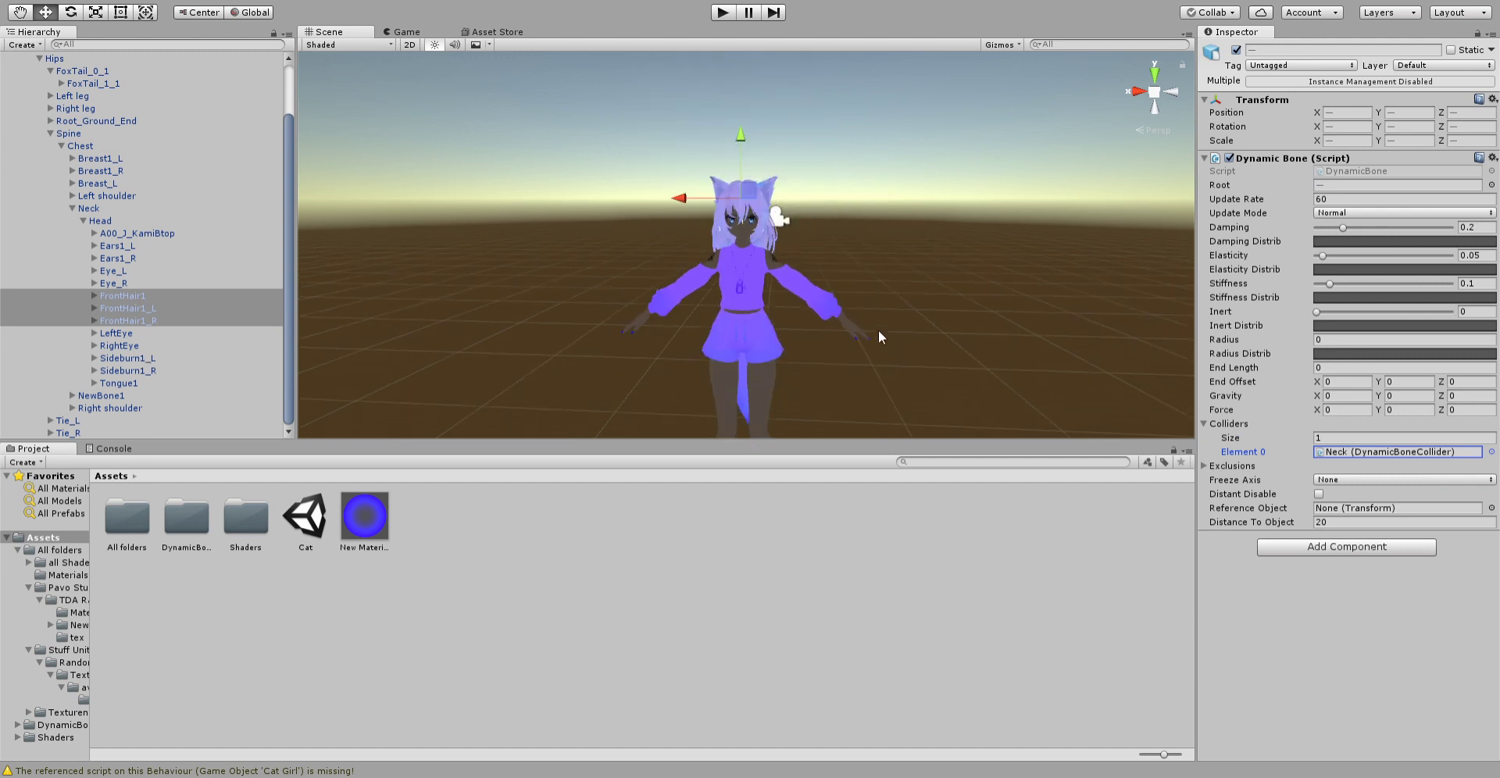
pyautogui.scroll(5, 700, 232)
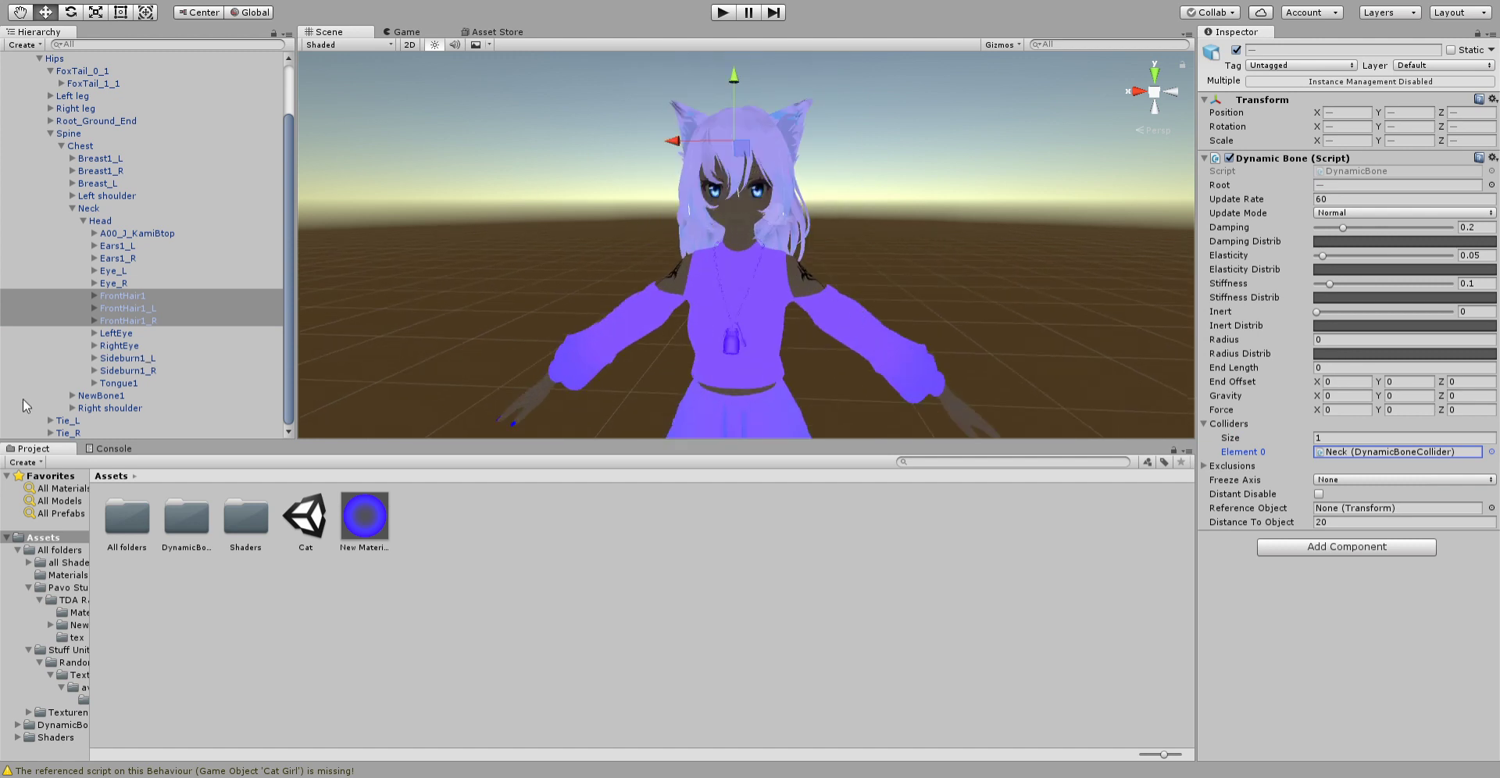
# - Give both Sideburn1 bones a Colliders size of 1 for the Neck collider
pyautogui.click(145, 358)
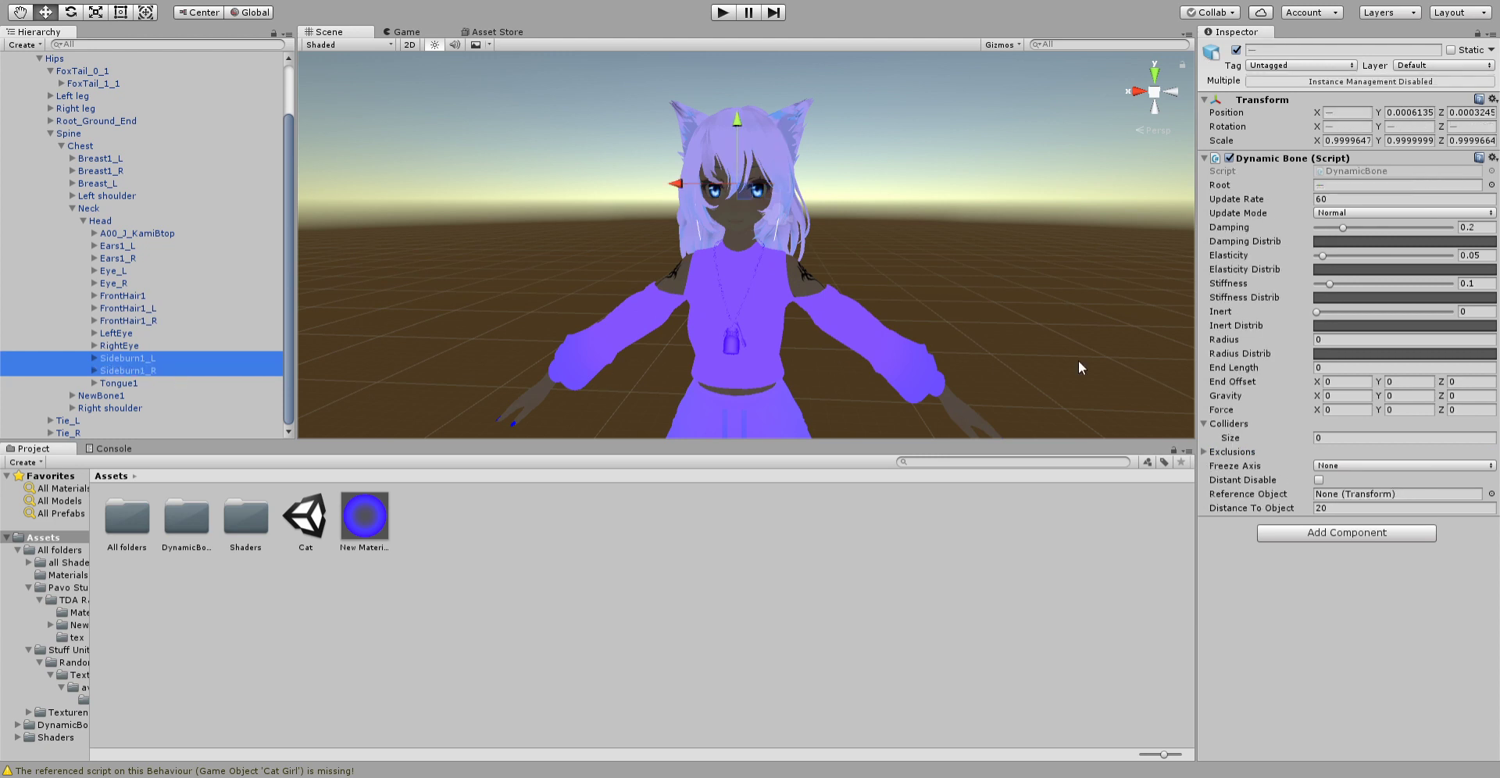
pyautogui.click(1318, 438)
pyautogui.write('1')
pyautogui.press('Return')
pyautogui.click(1491, 452)
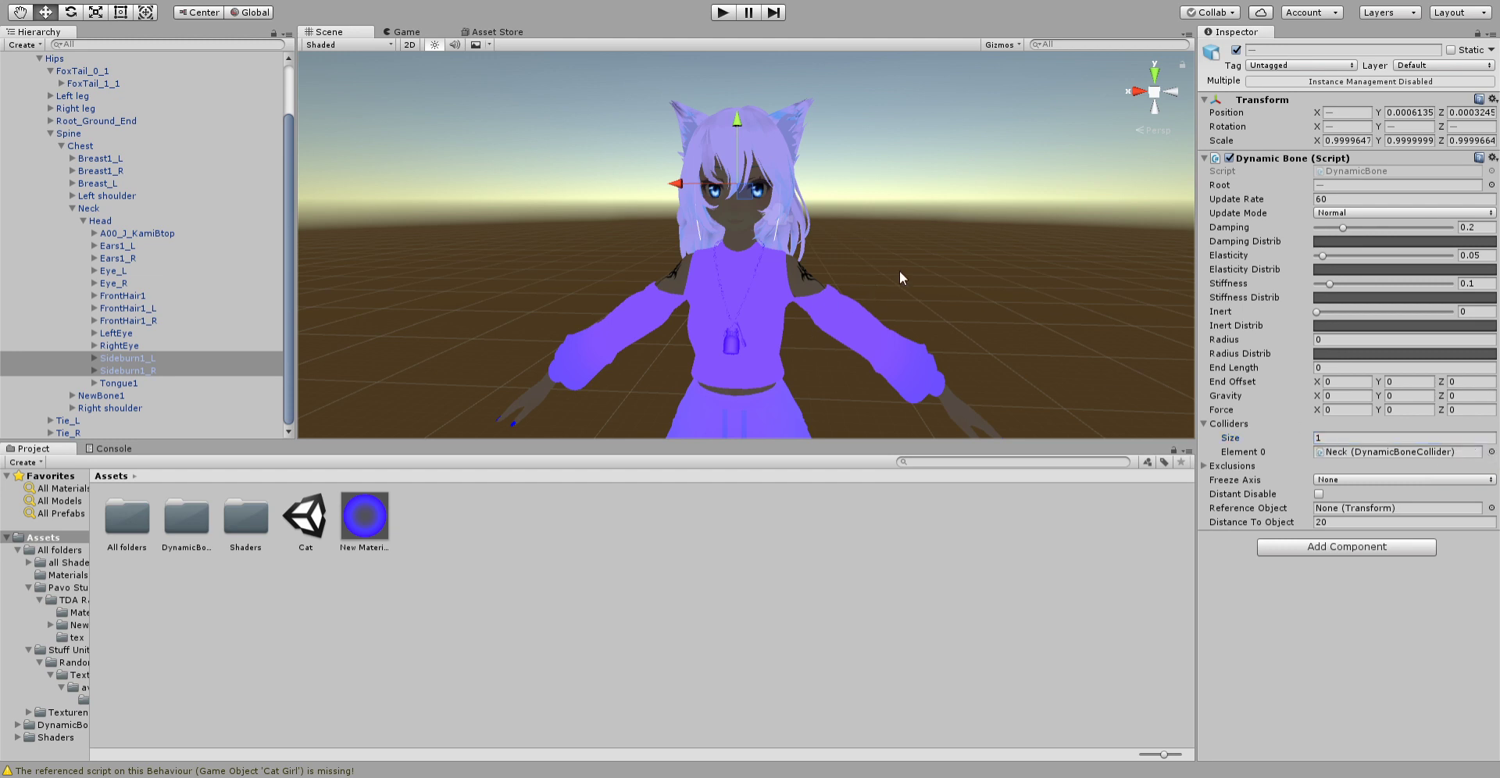
pyautogui.click(1065, 263)
pyautogui.moveTo(726, 238); pyautogui.dragTo(732, 98, button='right')
pyautogui.click(724, 16)
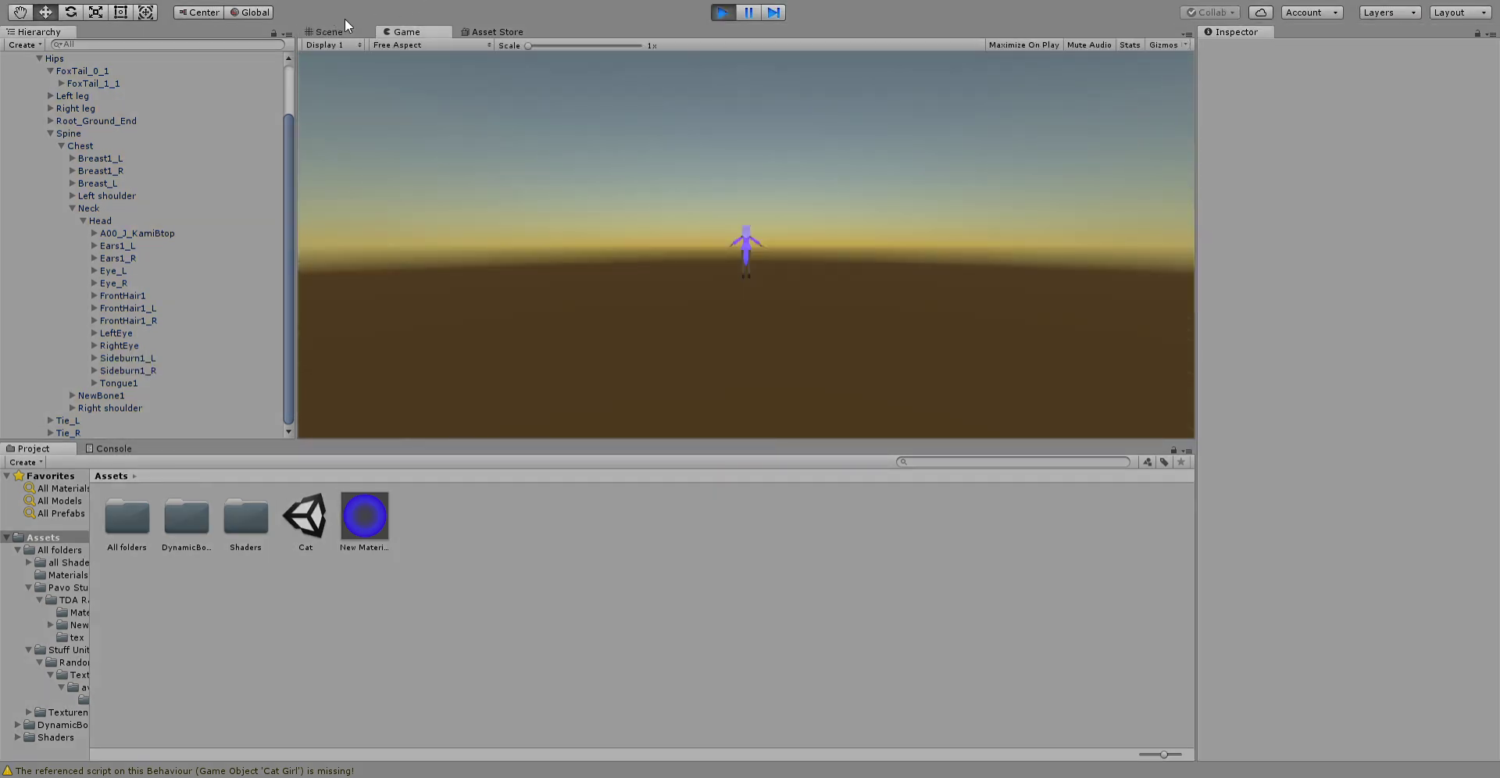
pyautogui.click(338, 29)
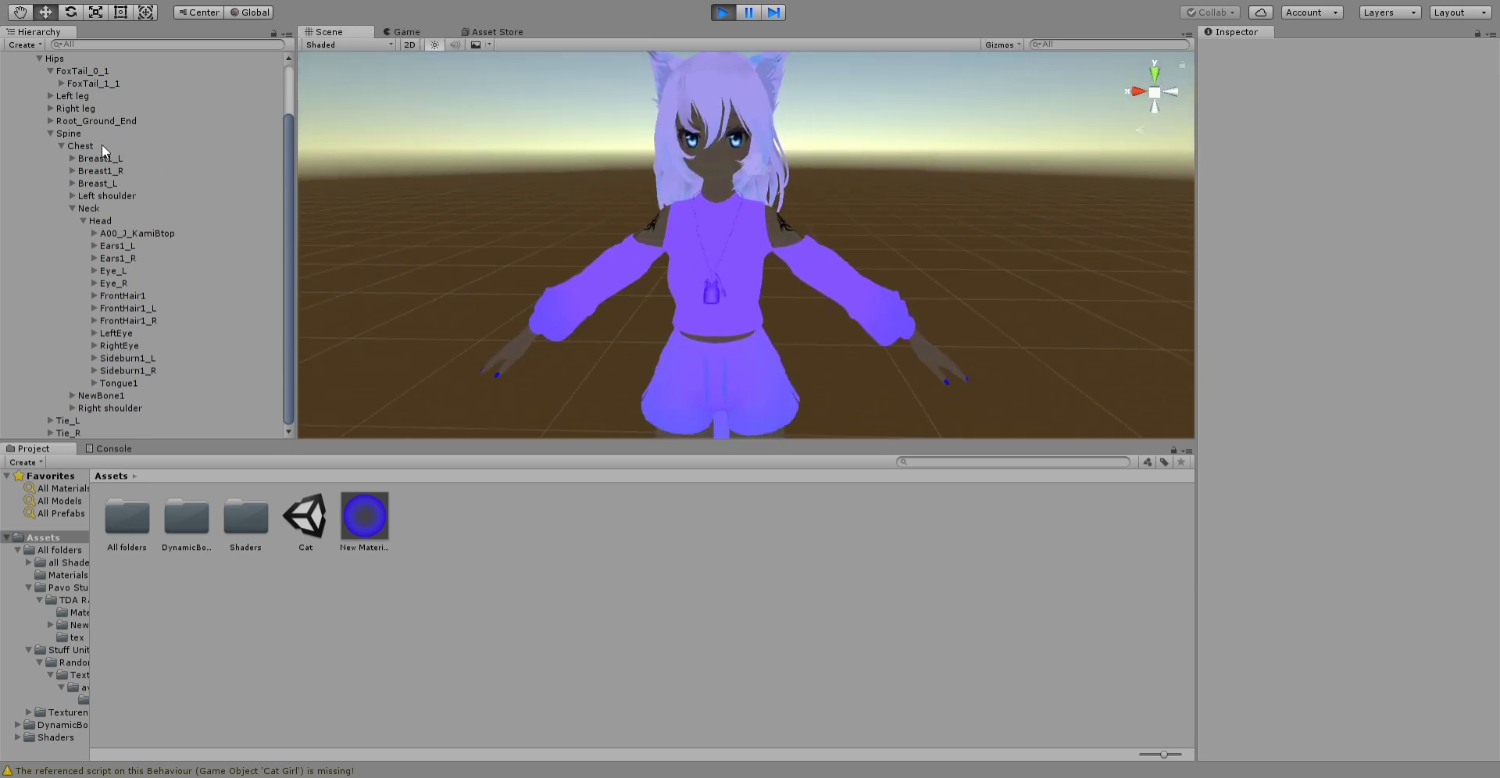
pyautogui.click(102, 220)
pyautogui.moveTo(745, 383); pyautogui.dragTo(745, 240, button='middle')
pyautogui.keyDown('alt'); pyautogui.moveTo(745, 240); pyautogui.dragTo(635, 279); pyautogui.keyUp('alt')
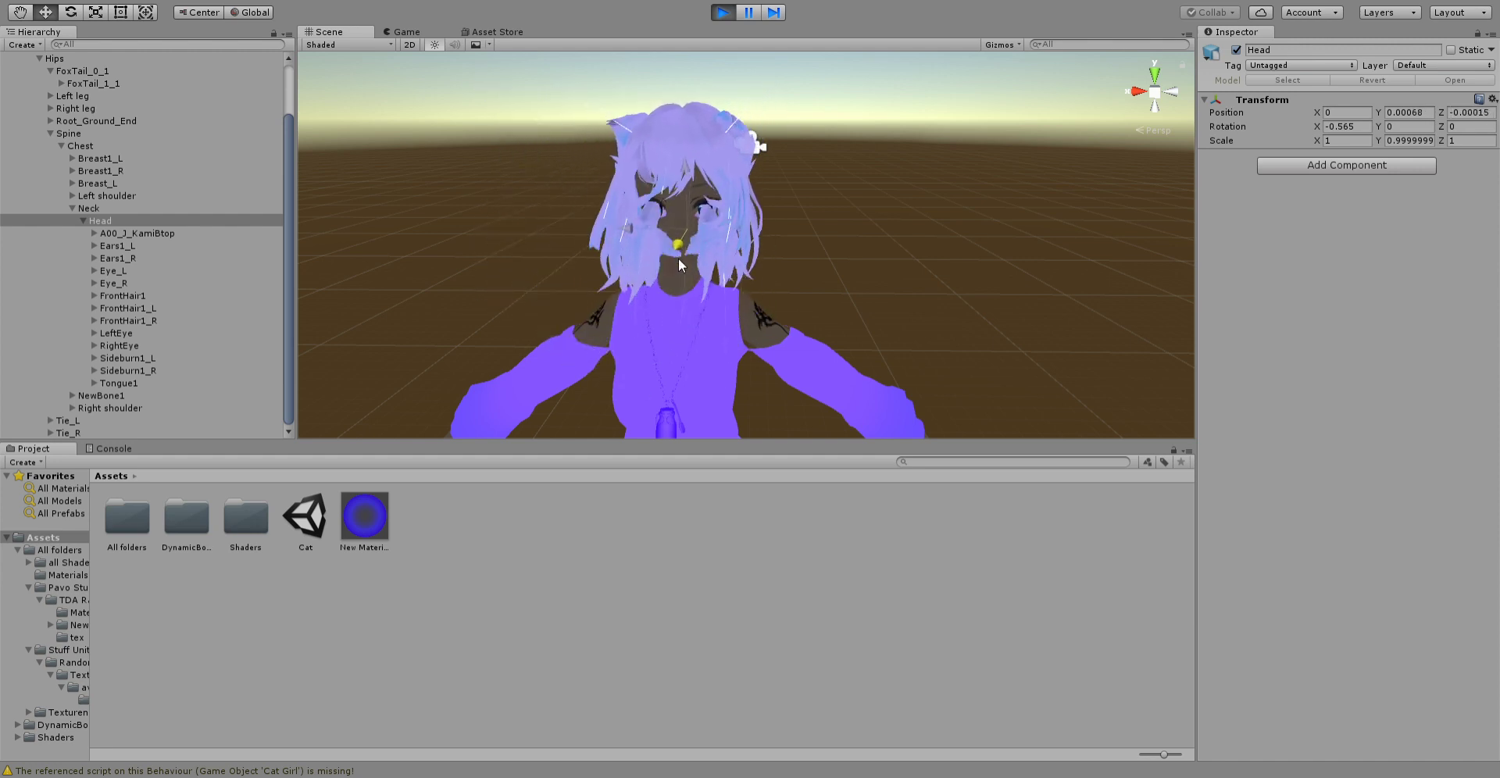
pyautogui.moveTo(683, 252); pyautogui.dragTo(723, 143, button='right')
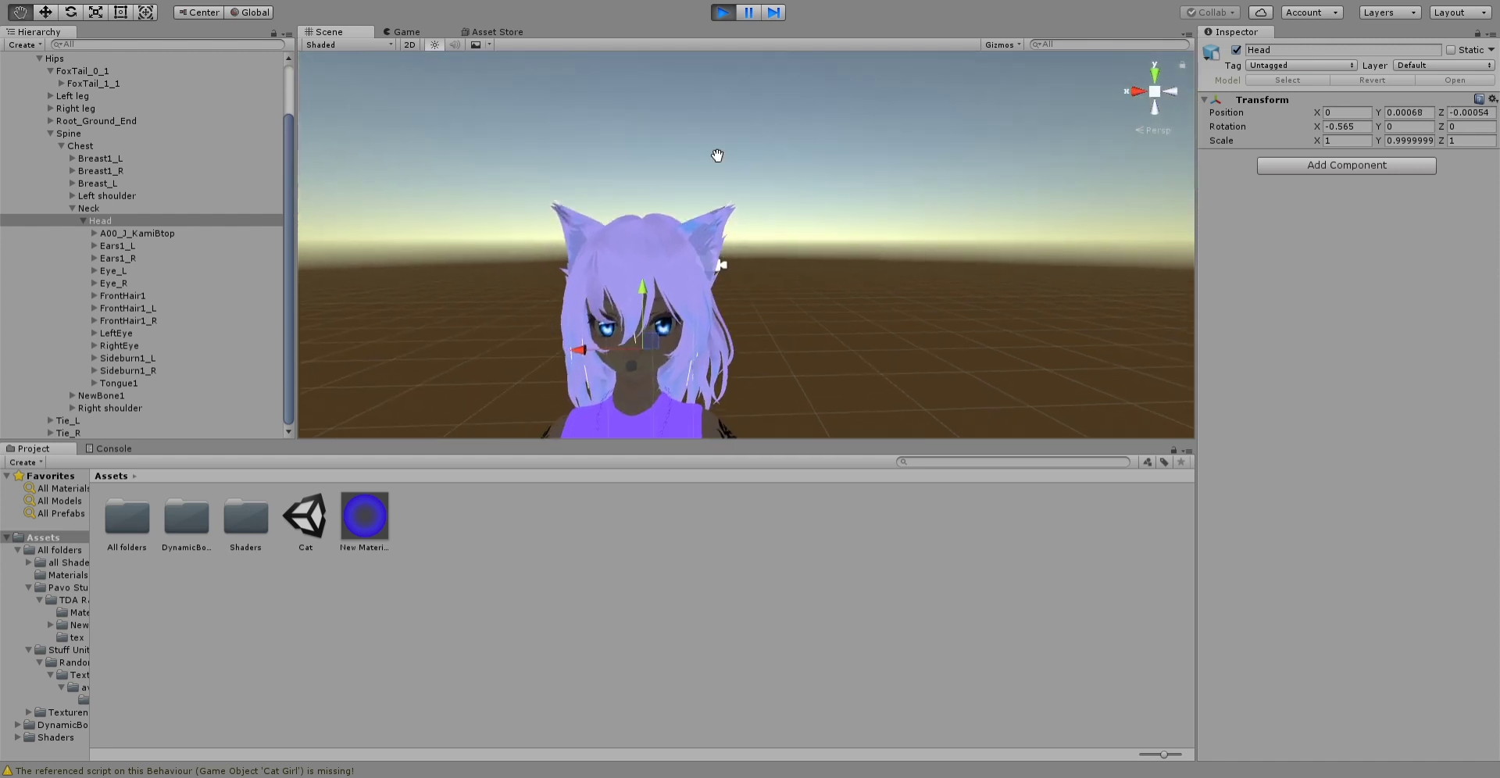
pyautogui.click(800, 185)
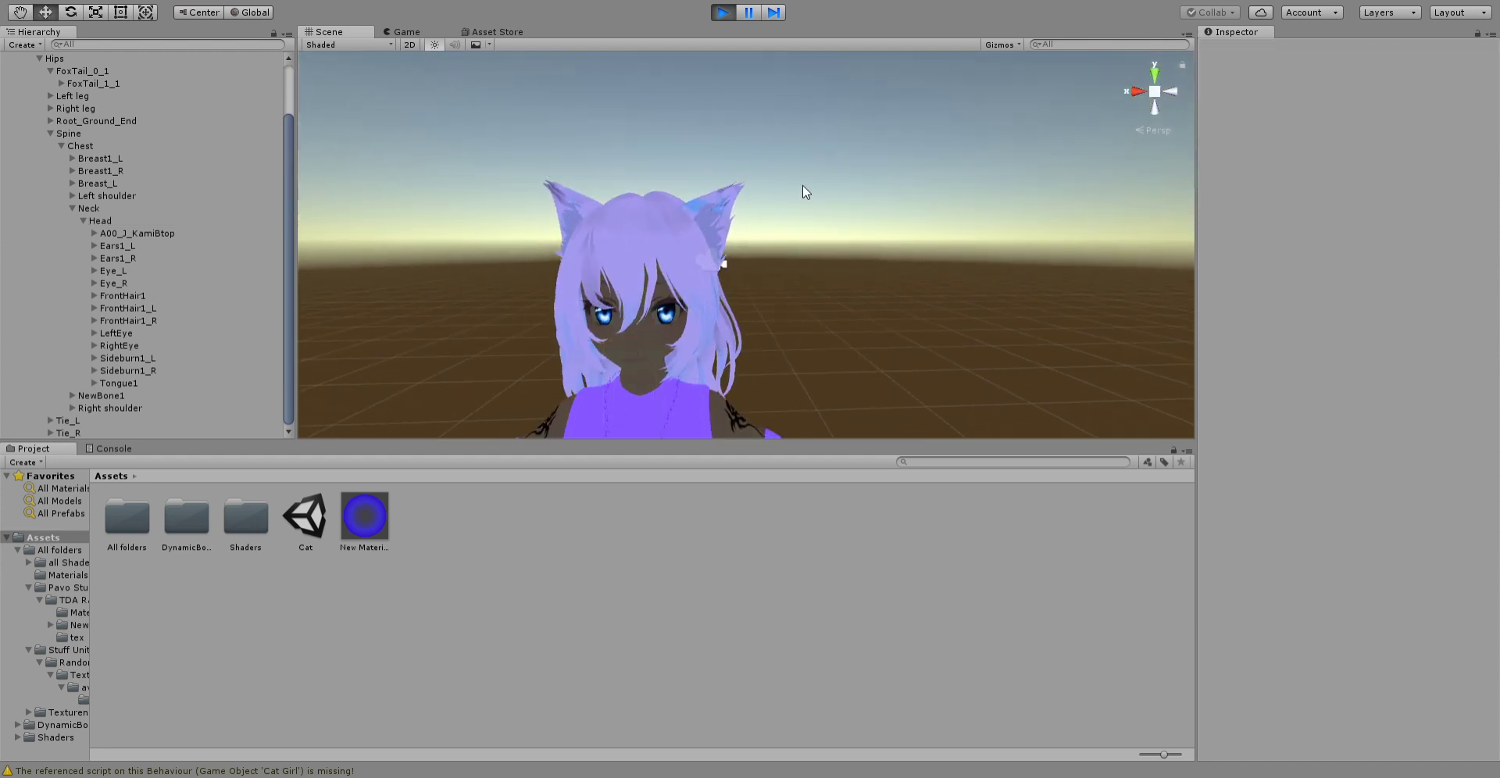
pyautogui.click(733, 16)
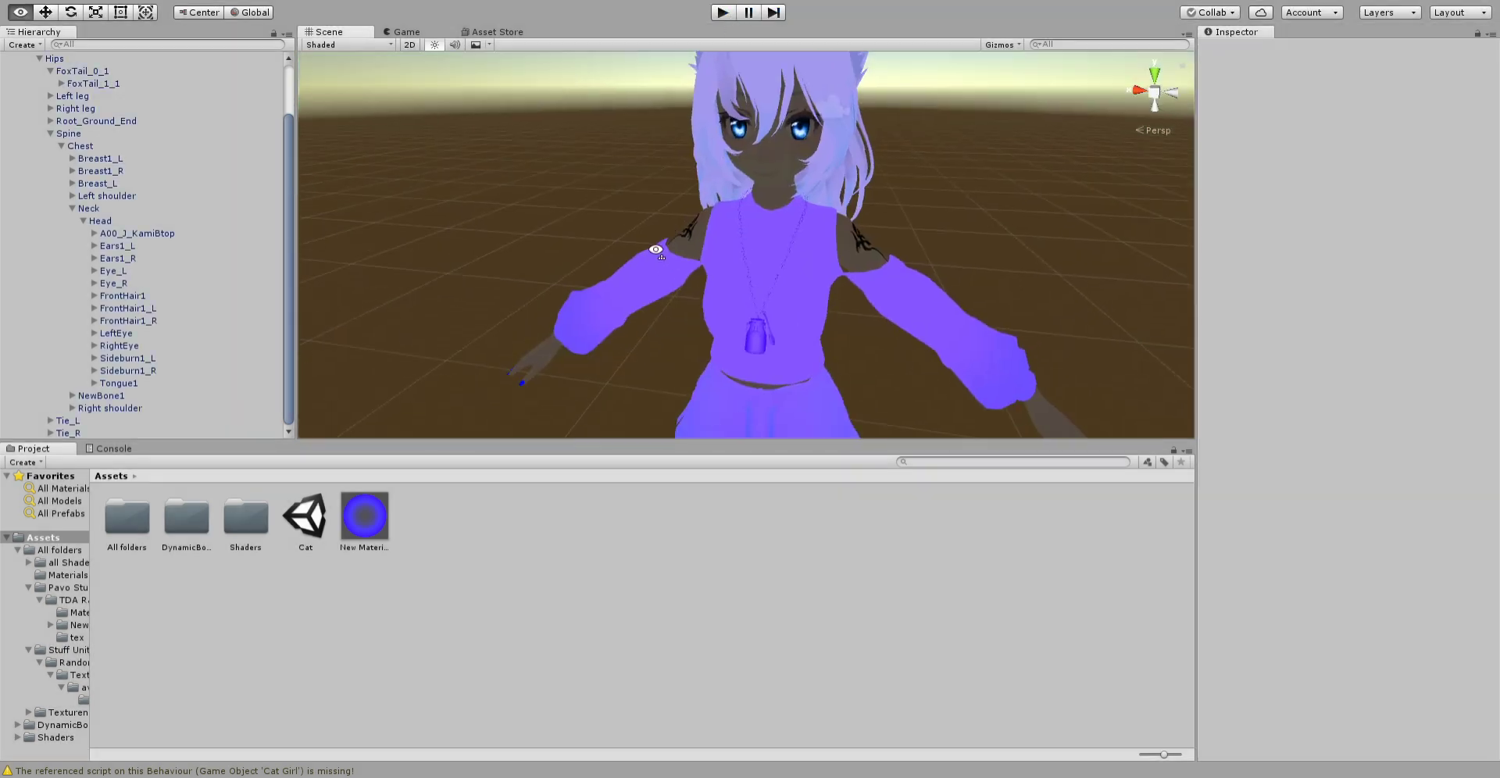
pyautogui.moveTo(718, 153); pyautogui.dragTo(626, 196, button='right')
pyautogui.moveTo(627, 196); pyautogui.dragTo(730, 229, button='middle')
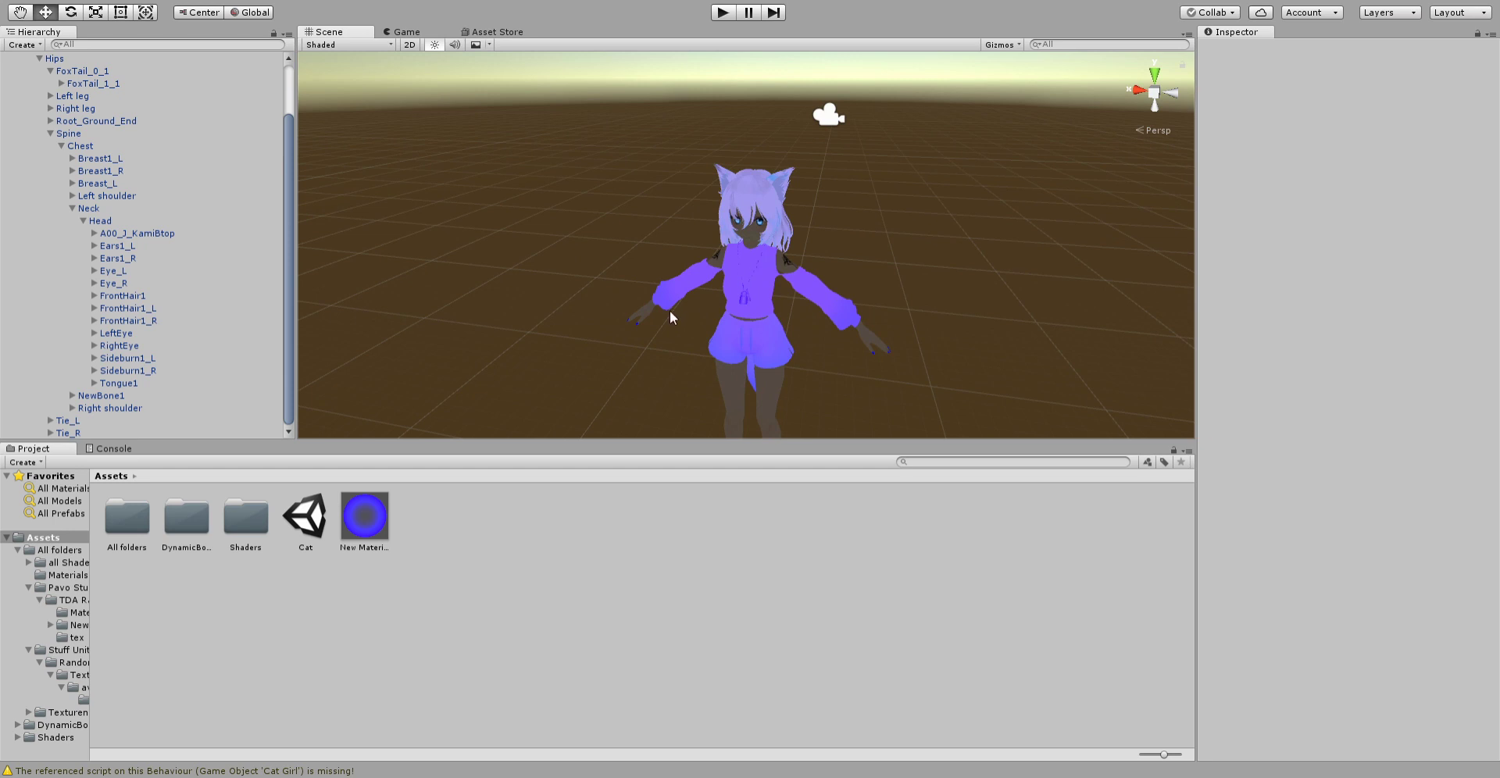
pyautogui.moveTo(764, 251); pyautogui.dragTo(764, 208, button='right')
pyautogui.scroll(3, 774, 195)
pyautogui.scroll(3, 782, 186)
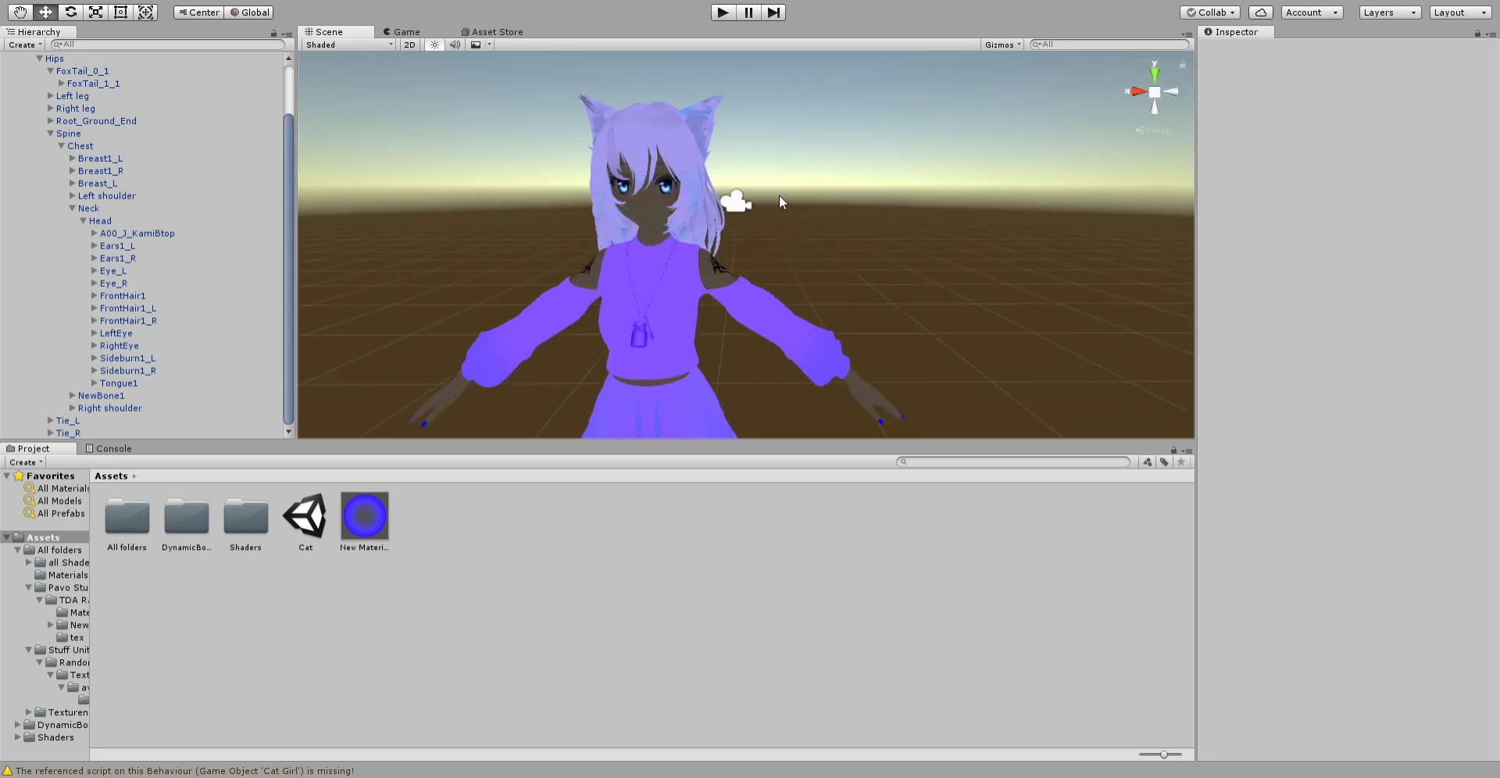
pyautogui.moveTo(780, 195); pyautogui.dragTo(891, 160, button='middle')
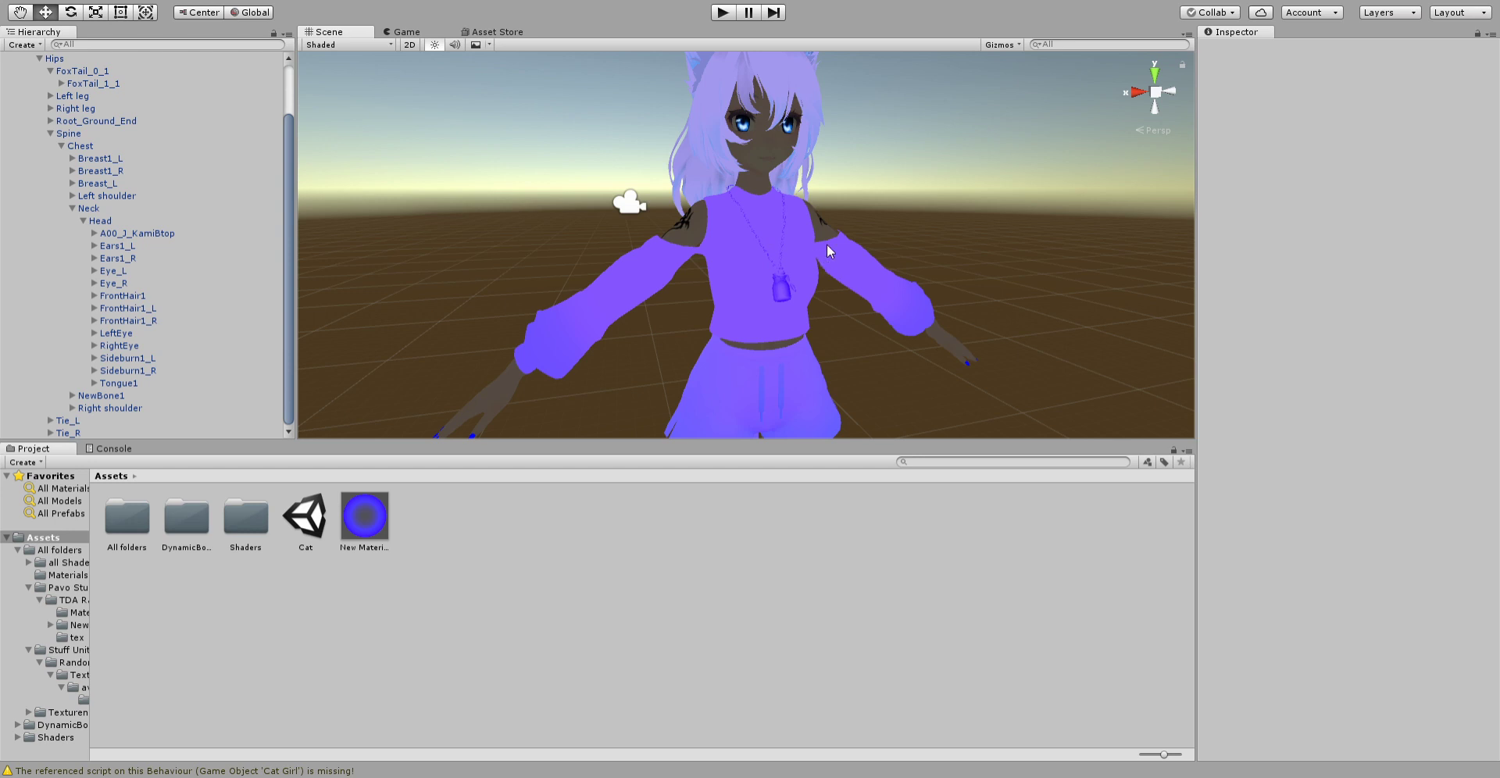
pyautogui.scroll(-5, 669, 255)
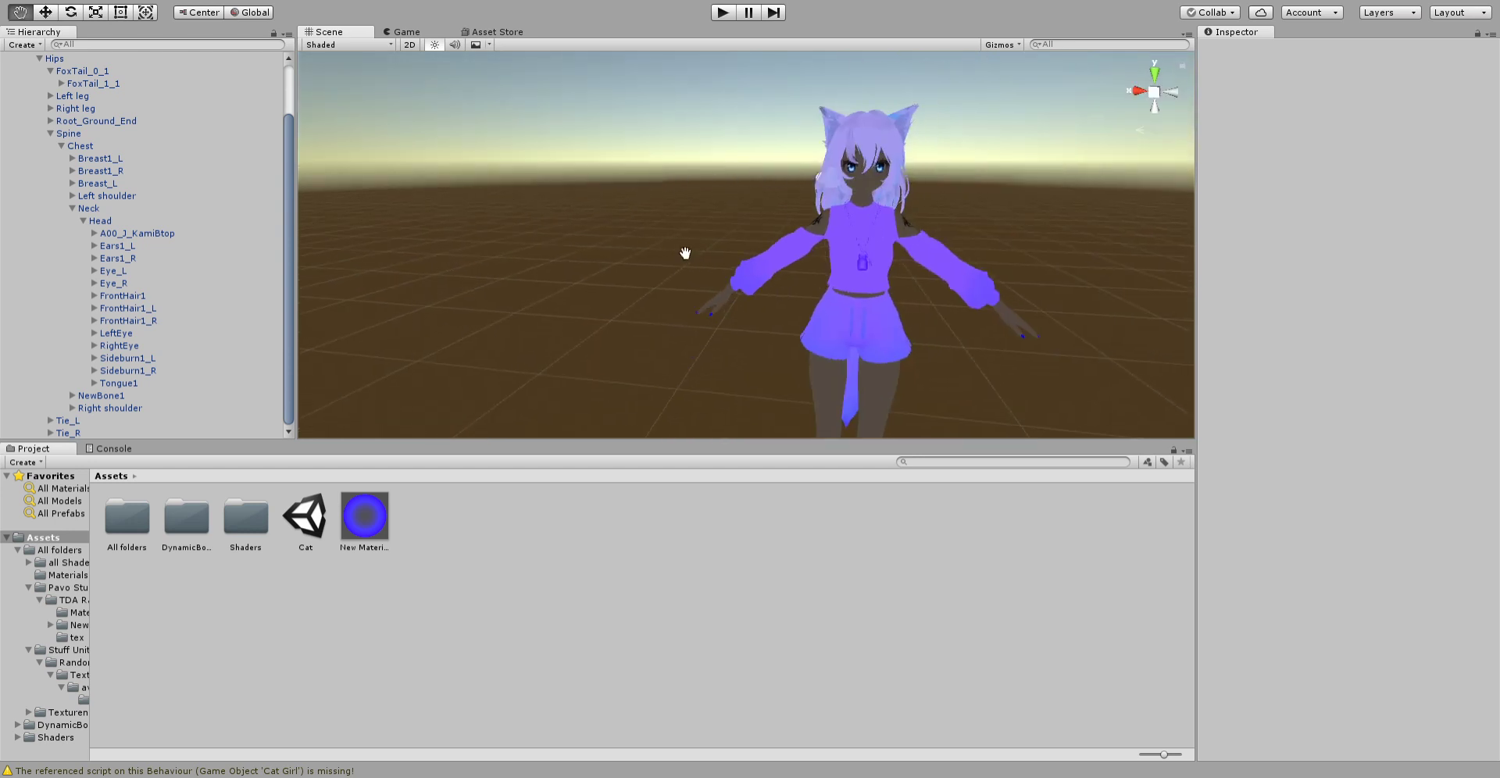
pyautogui.keyDown('alt'); pyautogui.moveTo(669, 255); pyautogui.dragTo(636, 283); pyautogui.keyUp('alt')
pyautogui.scroll(5, 659, 294)
pyautogui.scroll(-3, 659, 294)
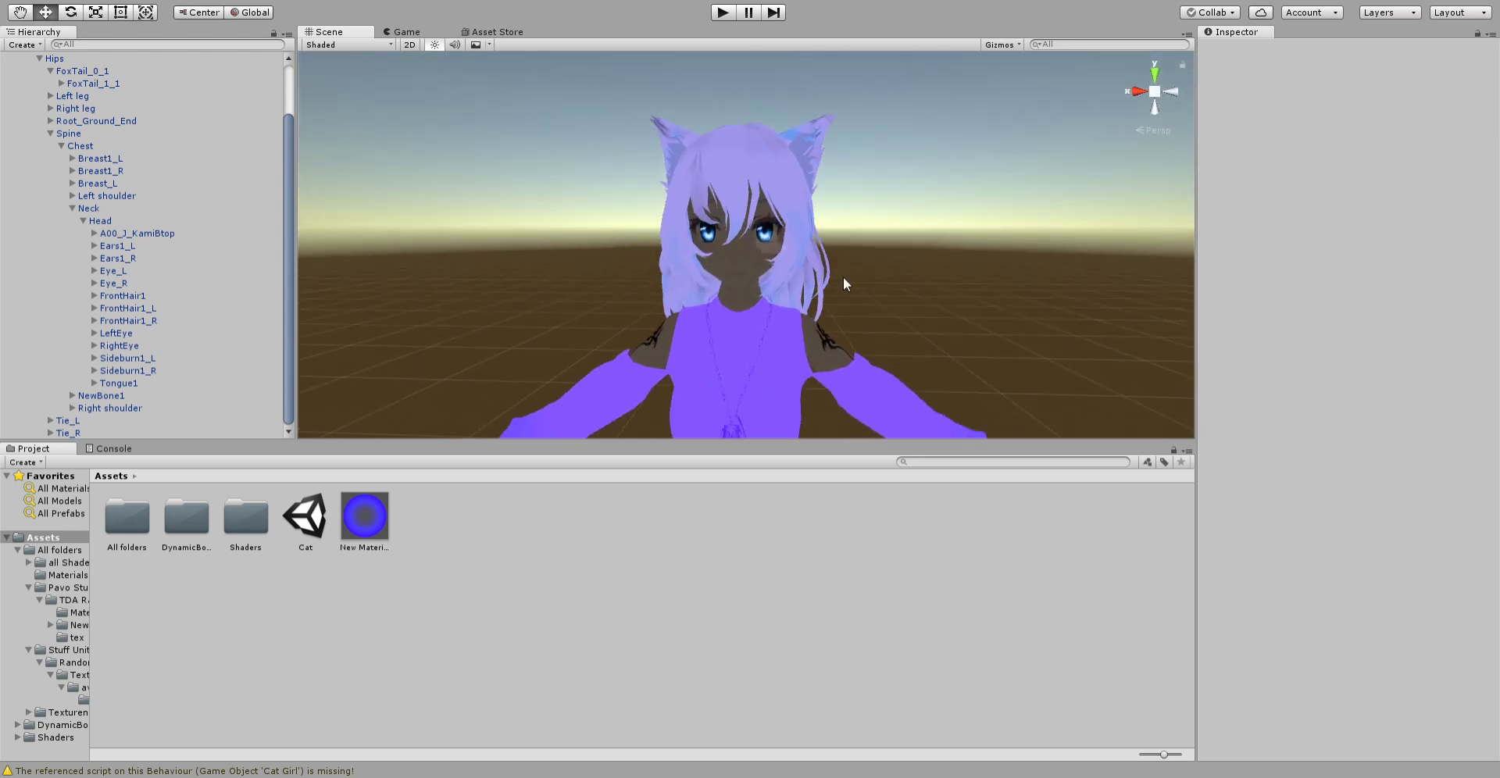
pyautogui.scroll(4, 889, 339)
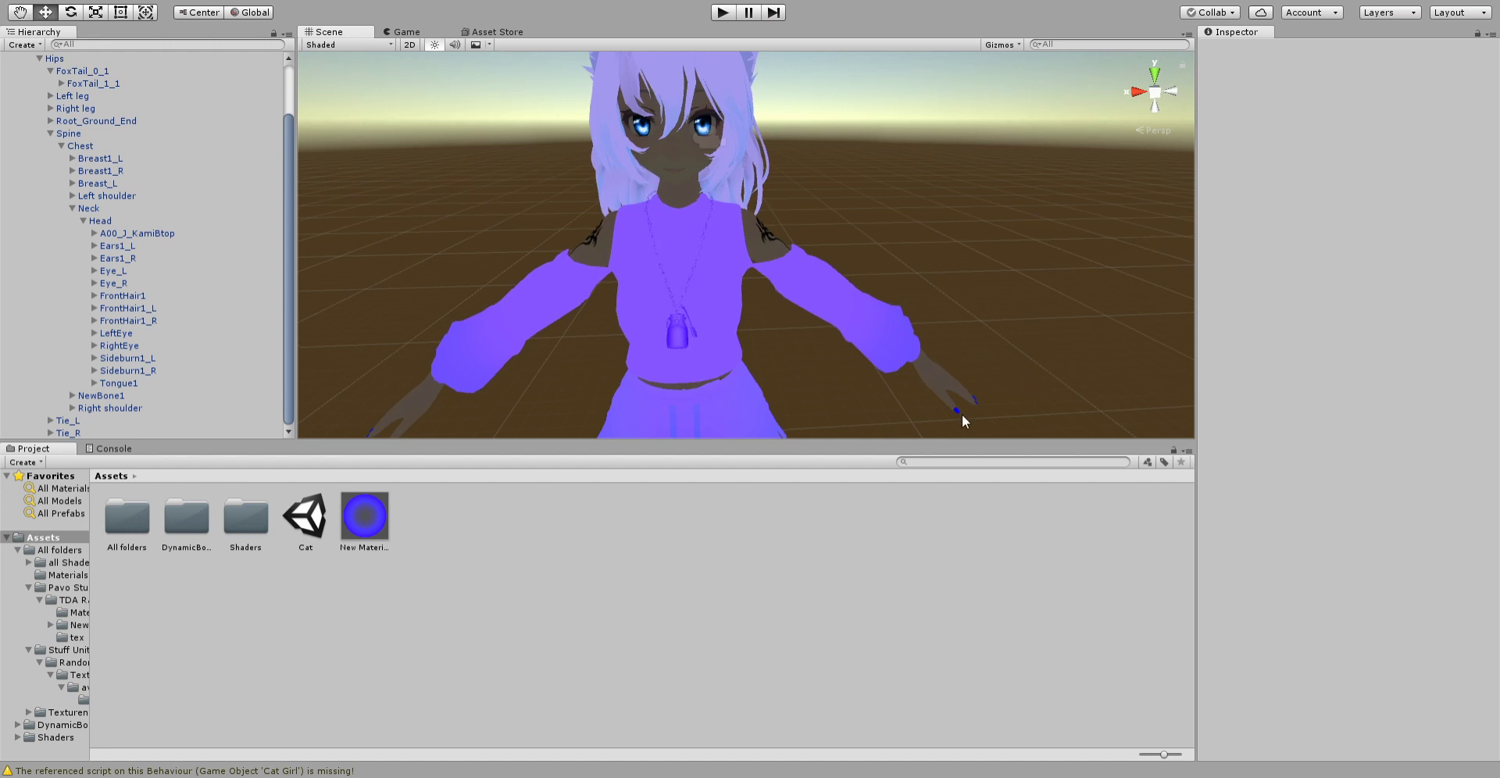
pyautogui.keyDown('alt'); pyautogui.moveTo(830, 334); pyautogui.dragTo(797, 154); pyautogui.keyUp('alt')
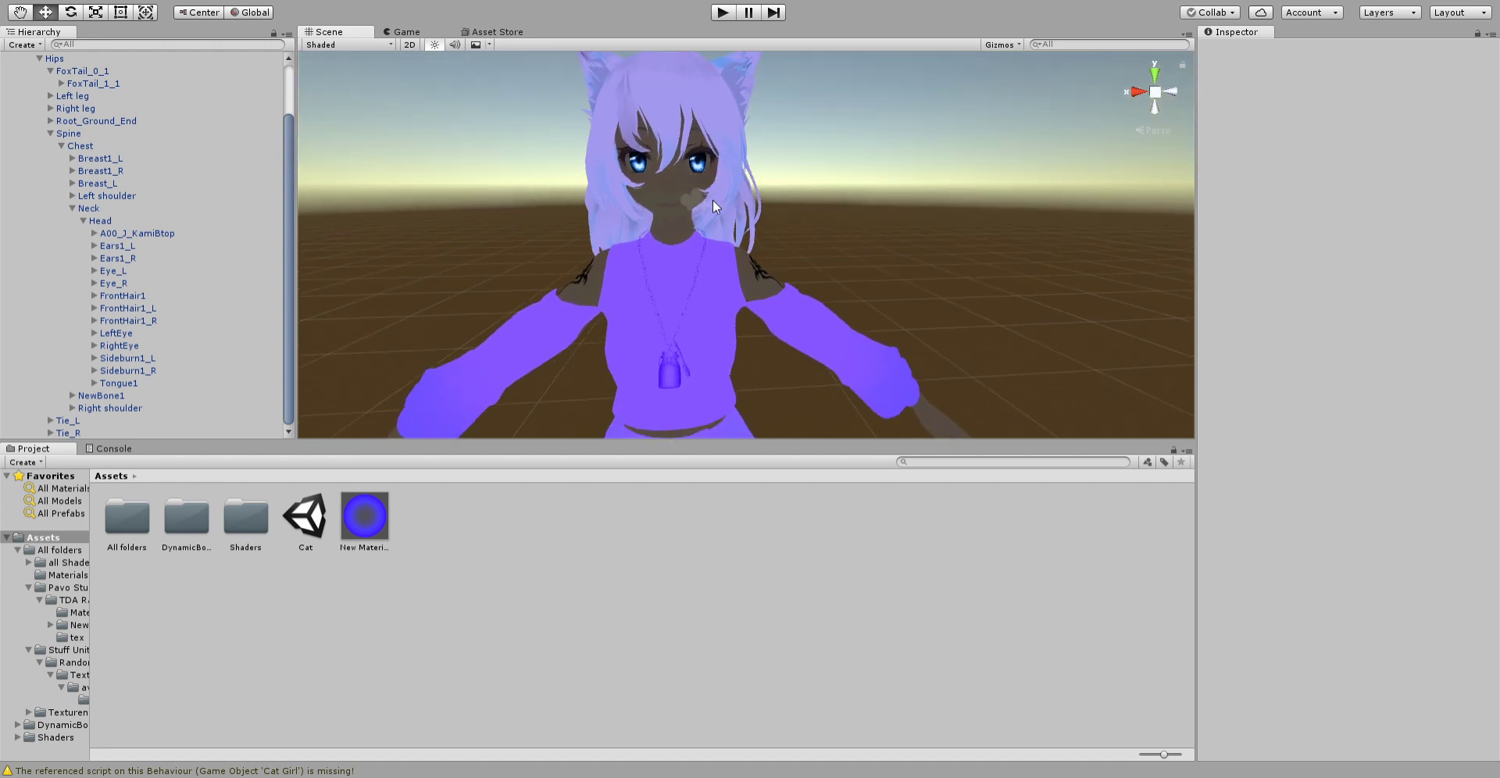